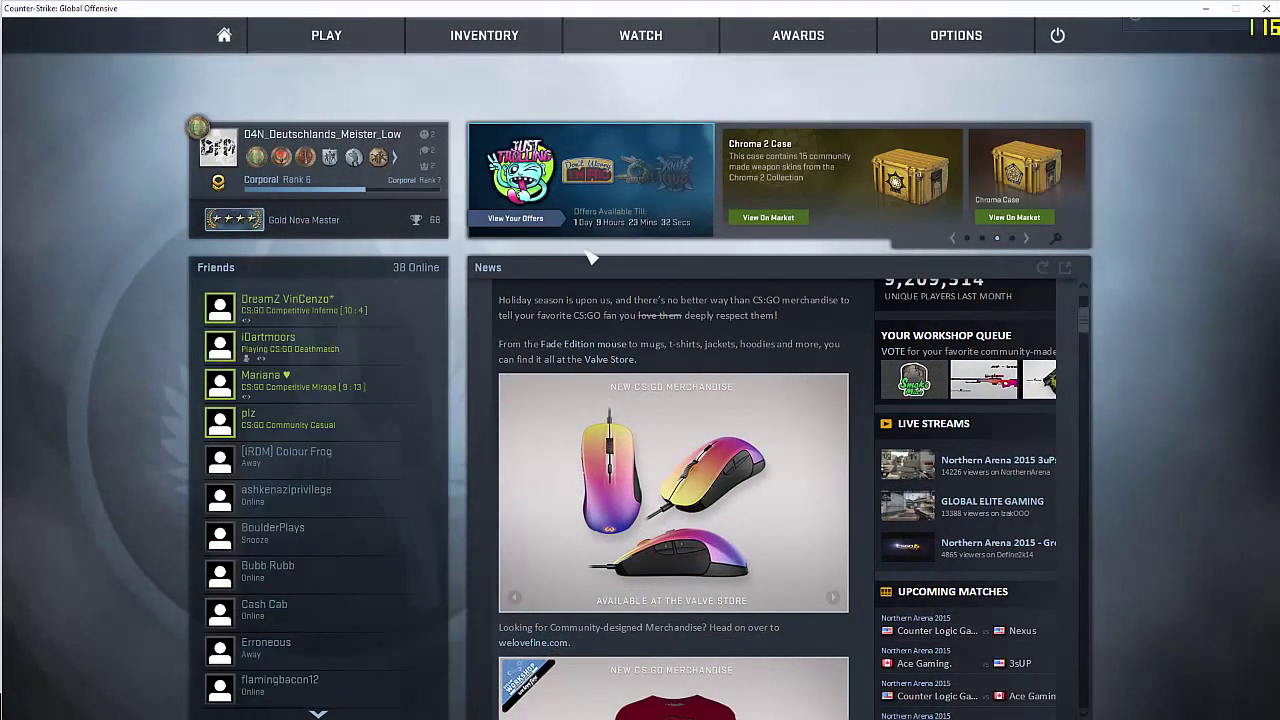
Minimize CS:GO so the OBS window previewing the game's main menu shows
click(1206, 9)
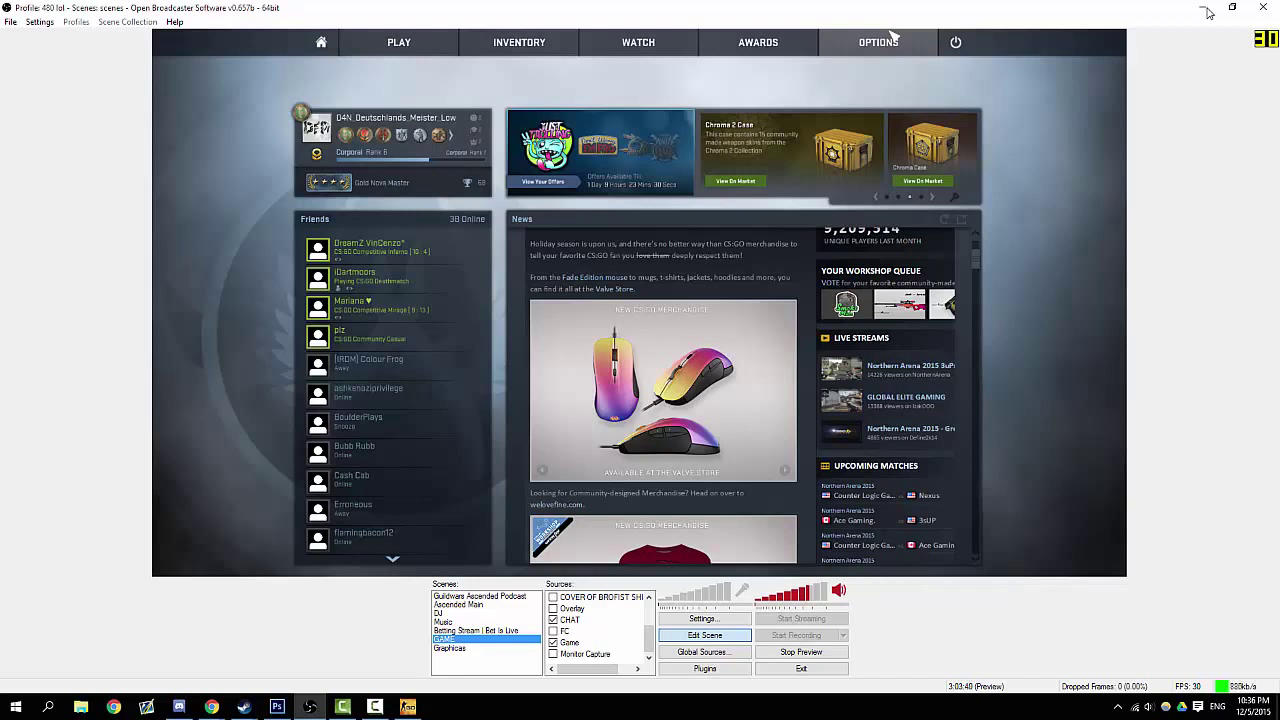
mouse_move(310, 706)
In Graphics OVERLAY.psd, toggle Layer 1 and Rectangle 4 visibility to inspect the overlay
click(277, 706)
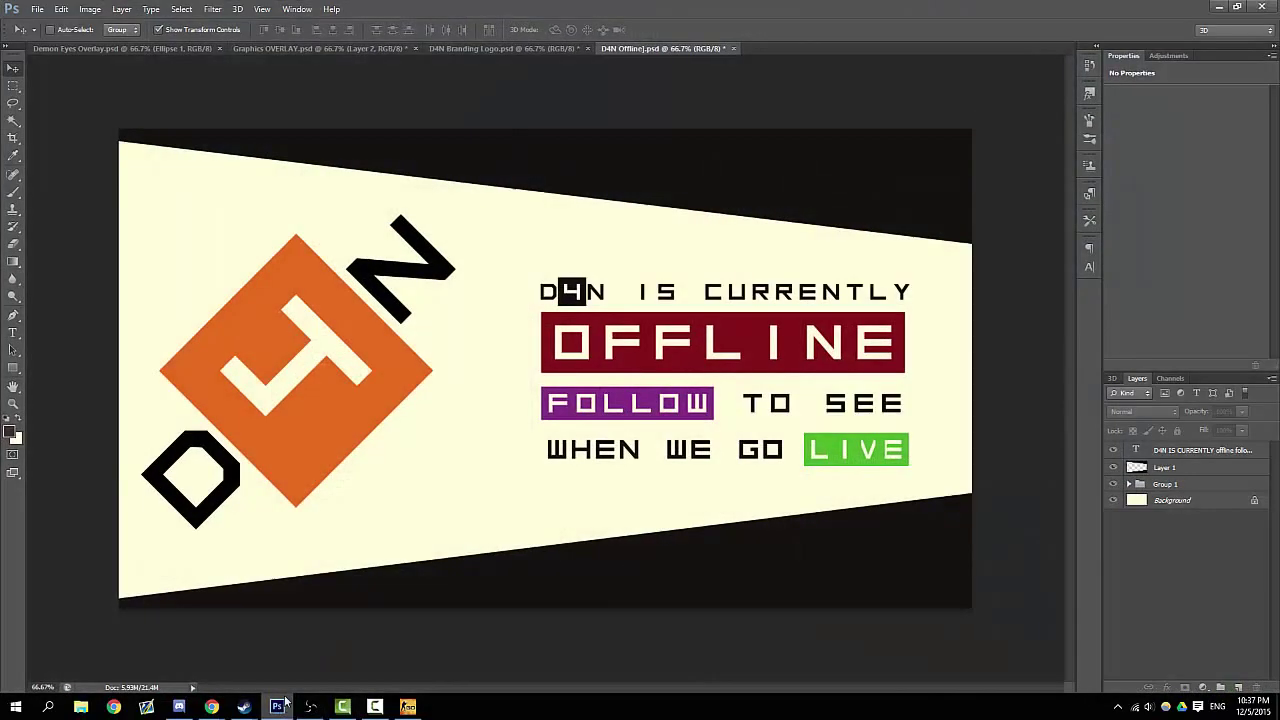
click(328, 49)
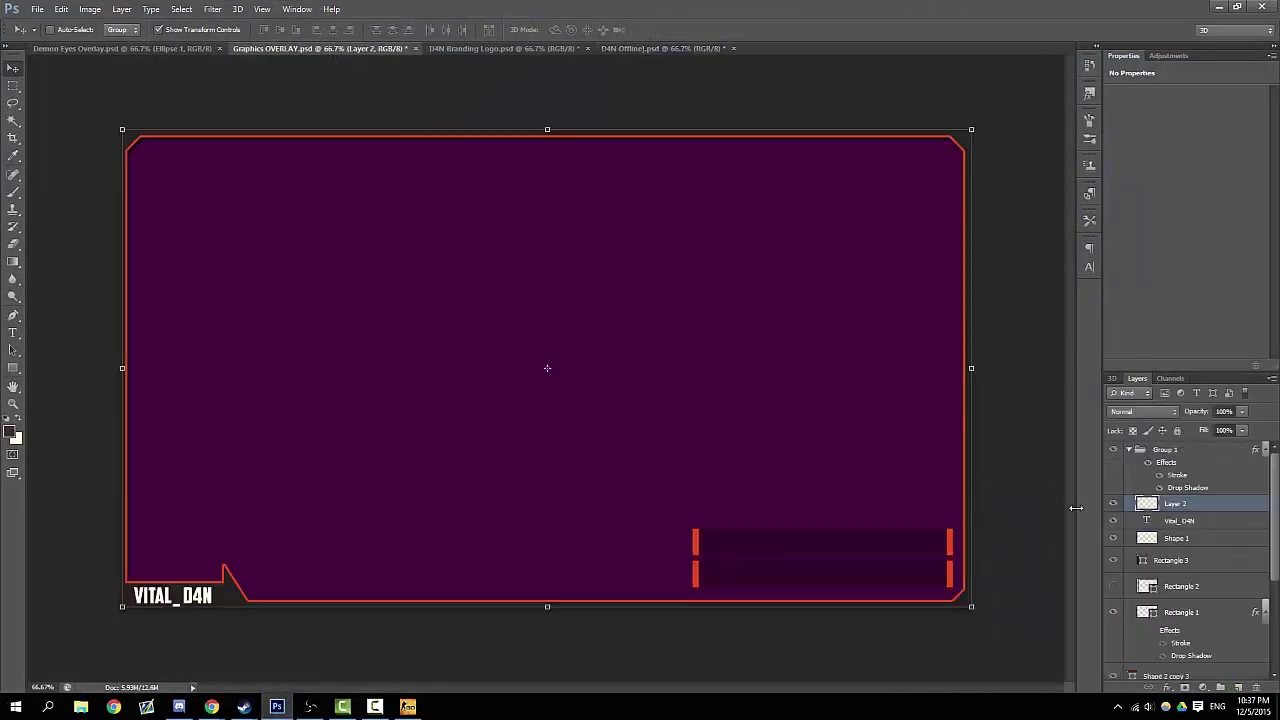
scroll(1147, 630, down, 2)
click(1113, 670)
click(1113, 649)
click(1113, 670)
Switch to Demon Eyes Overlay.psd and scroll through its layers
click(107, 48)
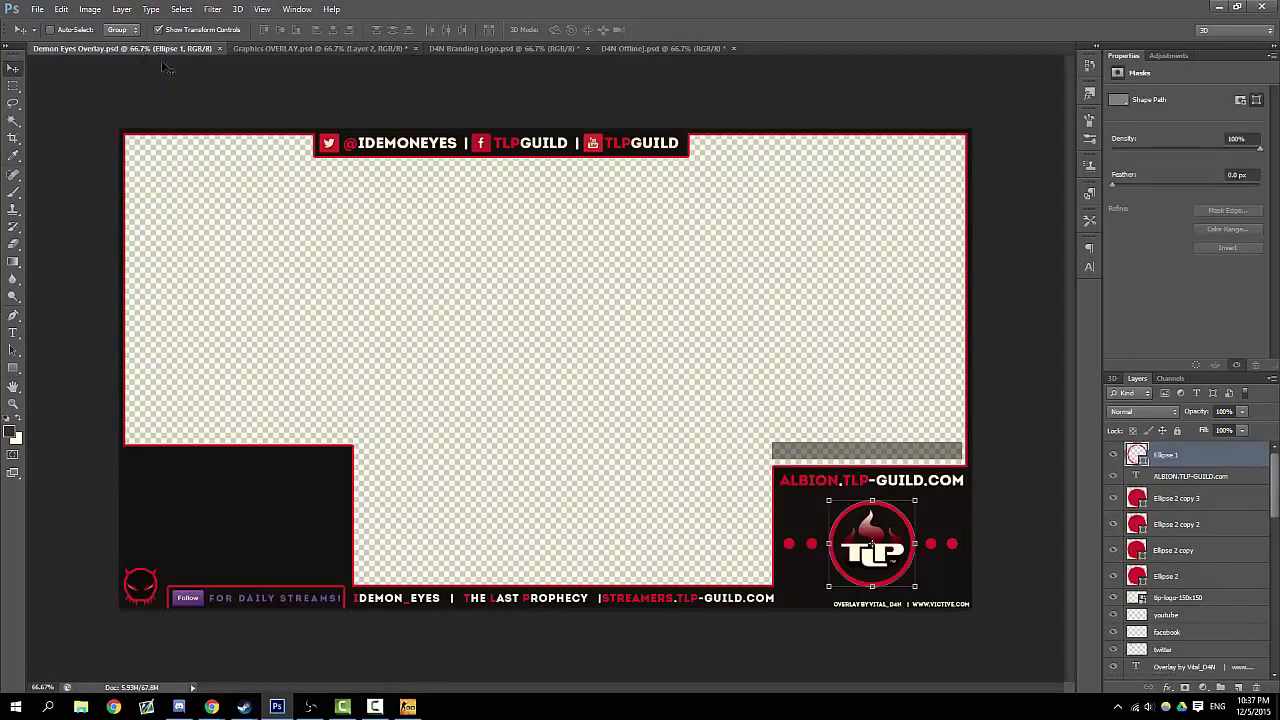
scroll(1166, 512, down, 5)
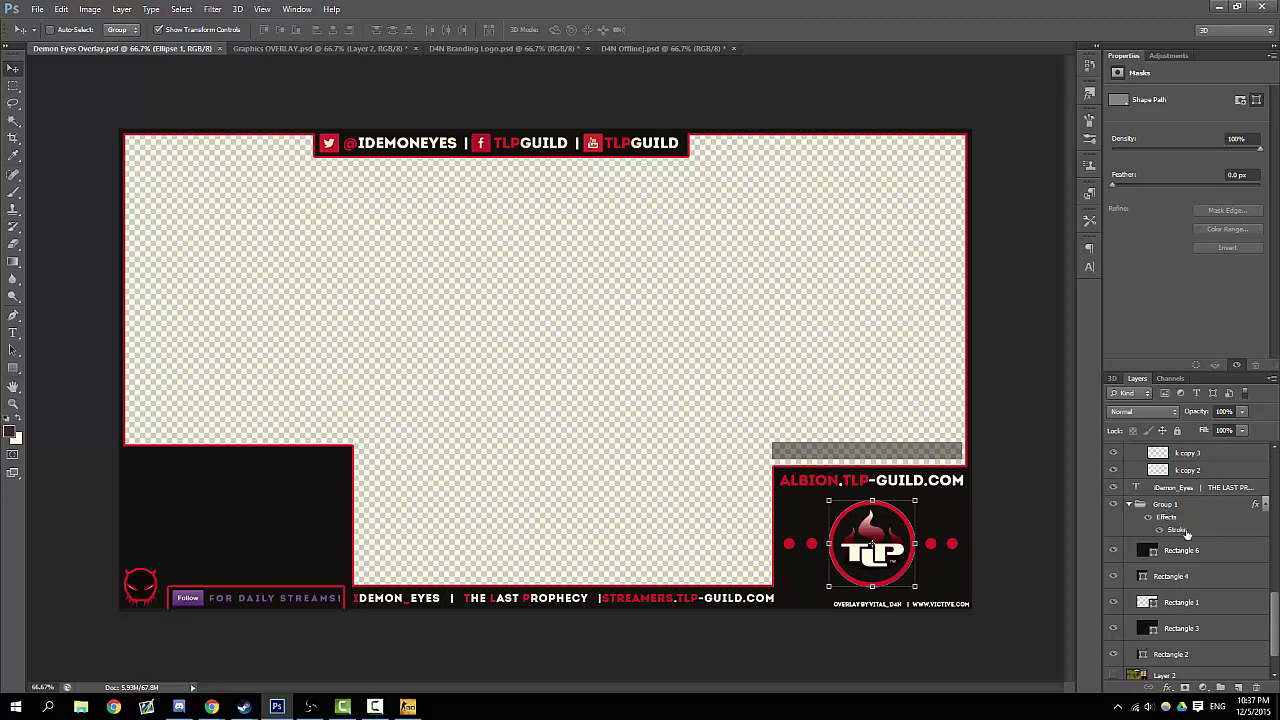
scroll(1194, 538, up, 8)
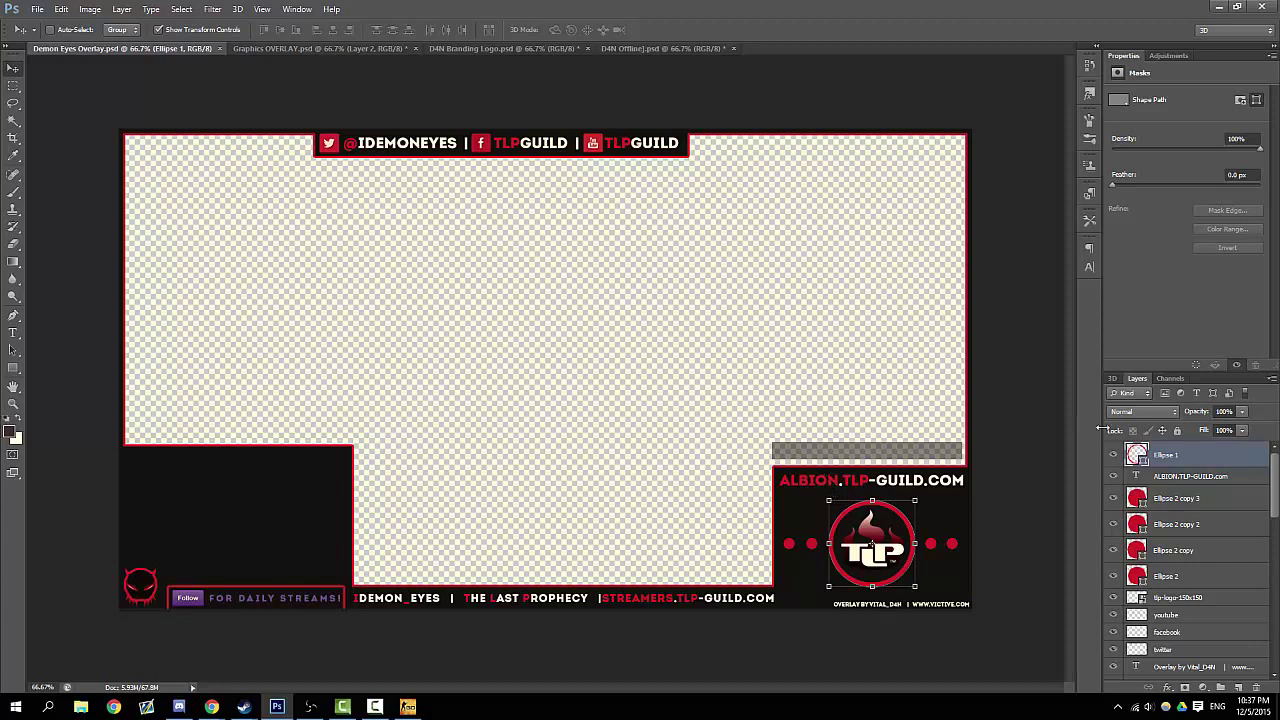
scroll(1190, 500, down, 3)
scroll(1192, 471, up, 3)
Look over D4N Branding Logo.psd and D4N Offline.psd, then bring OBS to the front
click(327, 50)
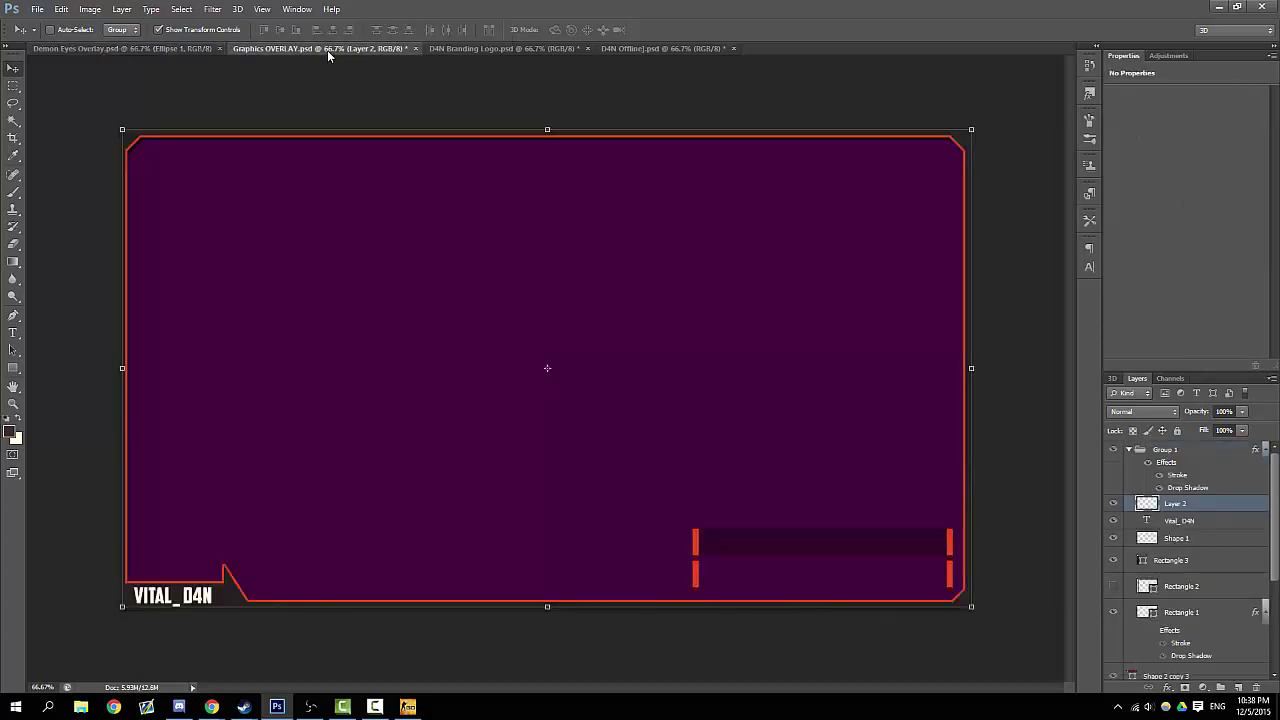
click(445, 49)
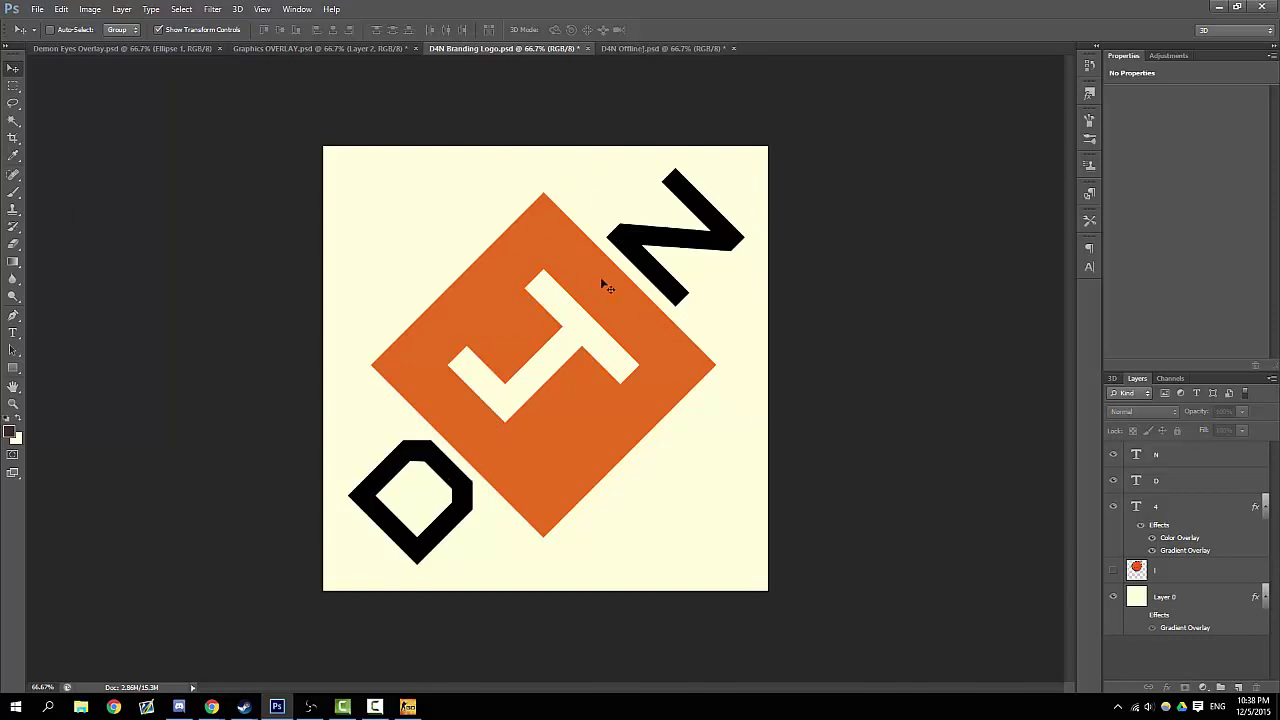
click(636, 47)
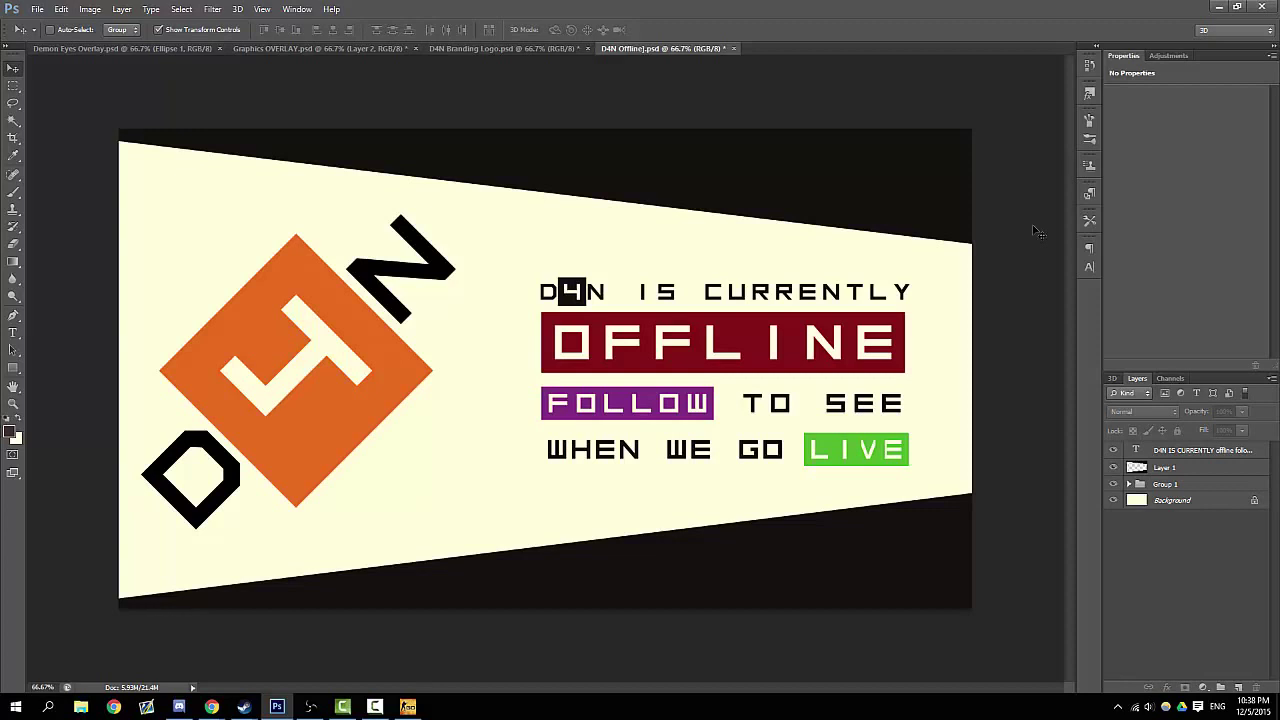
click(310, 706)
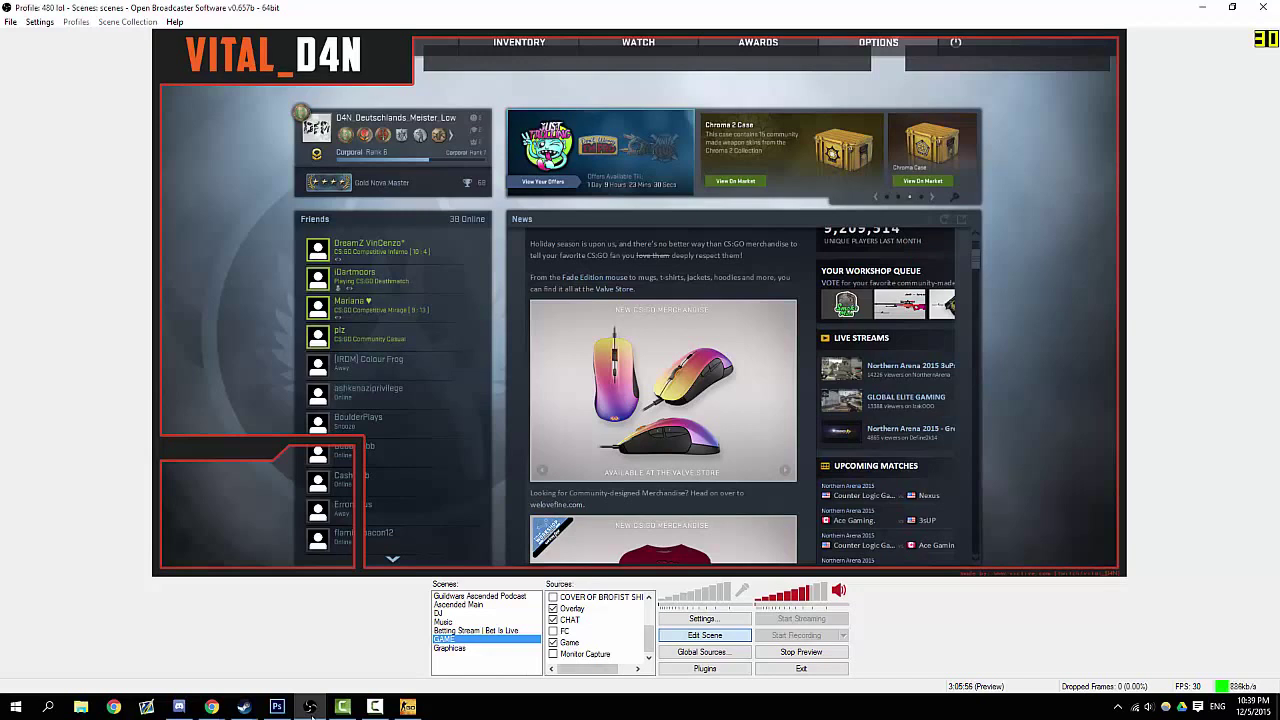
With the Overlay source on, glance at Global Sources, then switch to the browser
key(space)
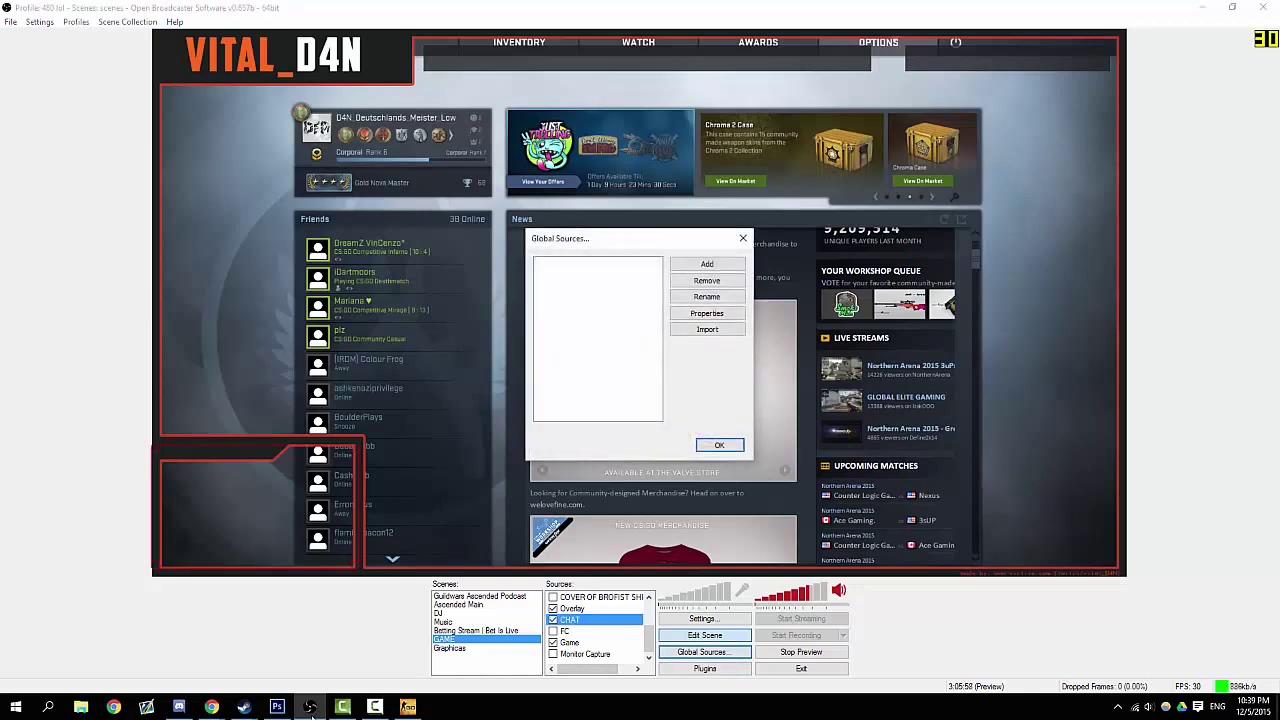
key(Escape)
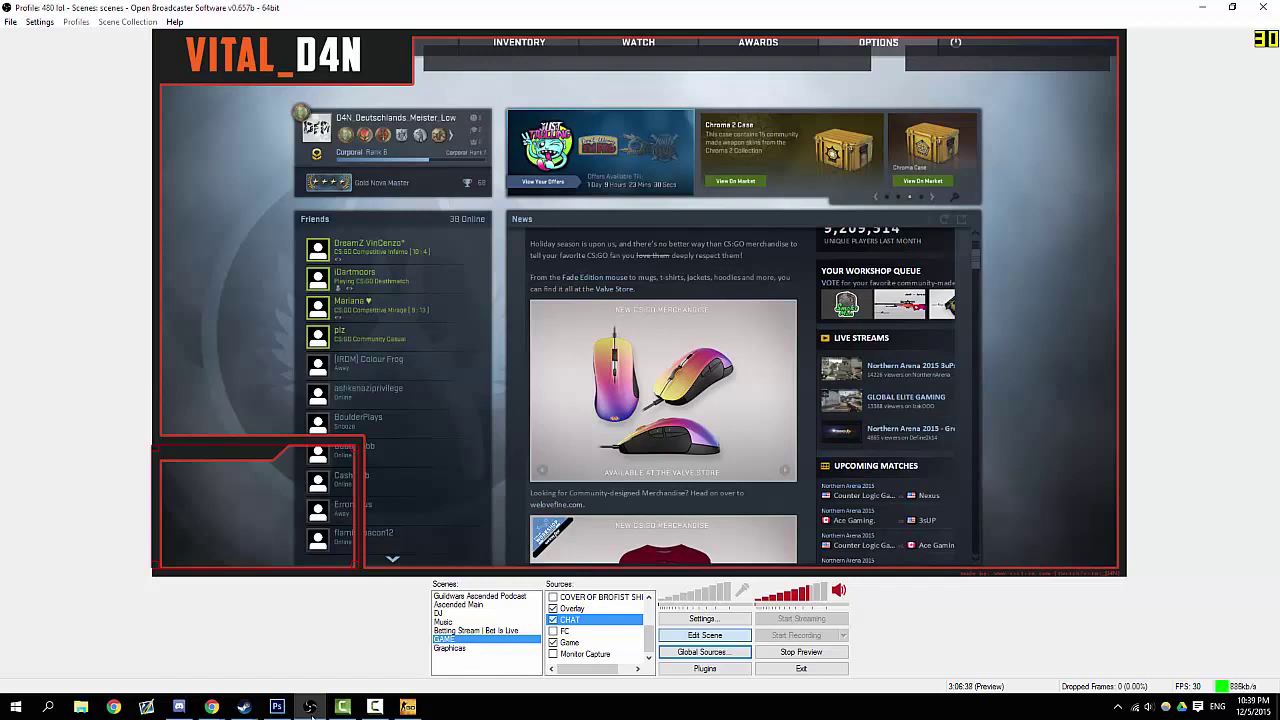
click(311, 707)
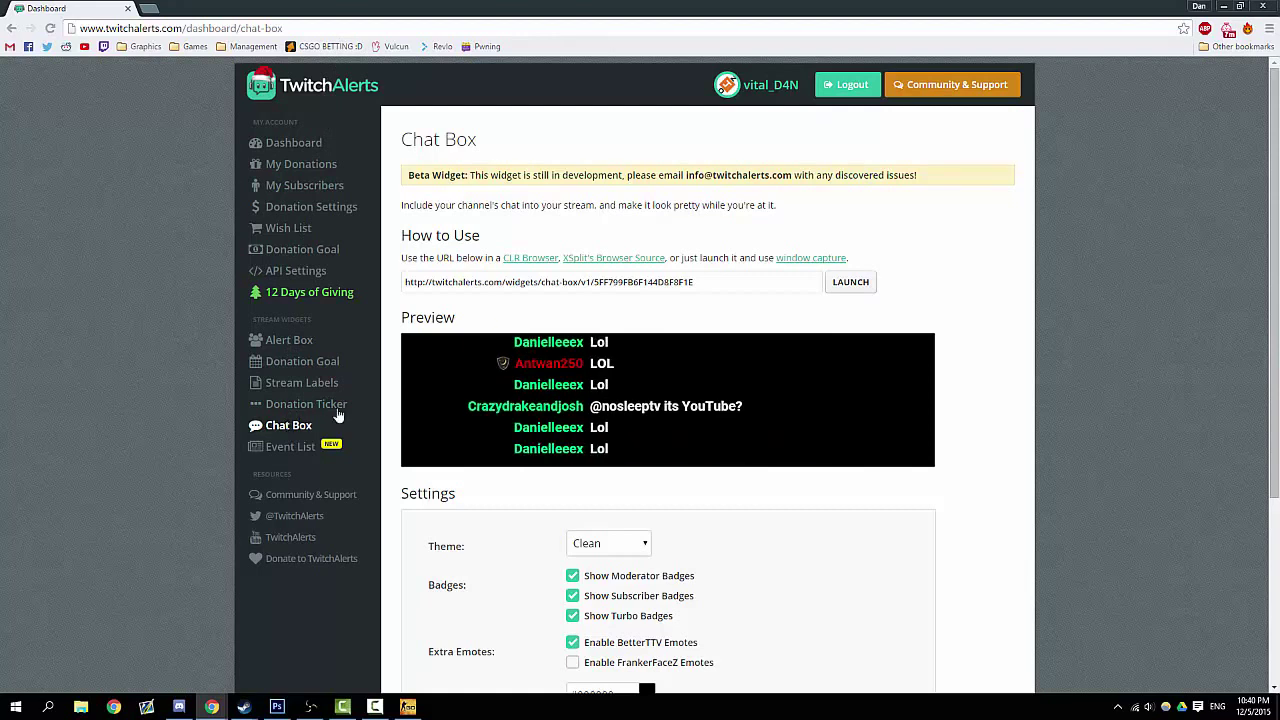
Preview the Boxed, Twitch, Clean, Old School, Chunky and Custom CSS chat box themes
click(633, 545)
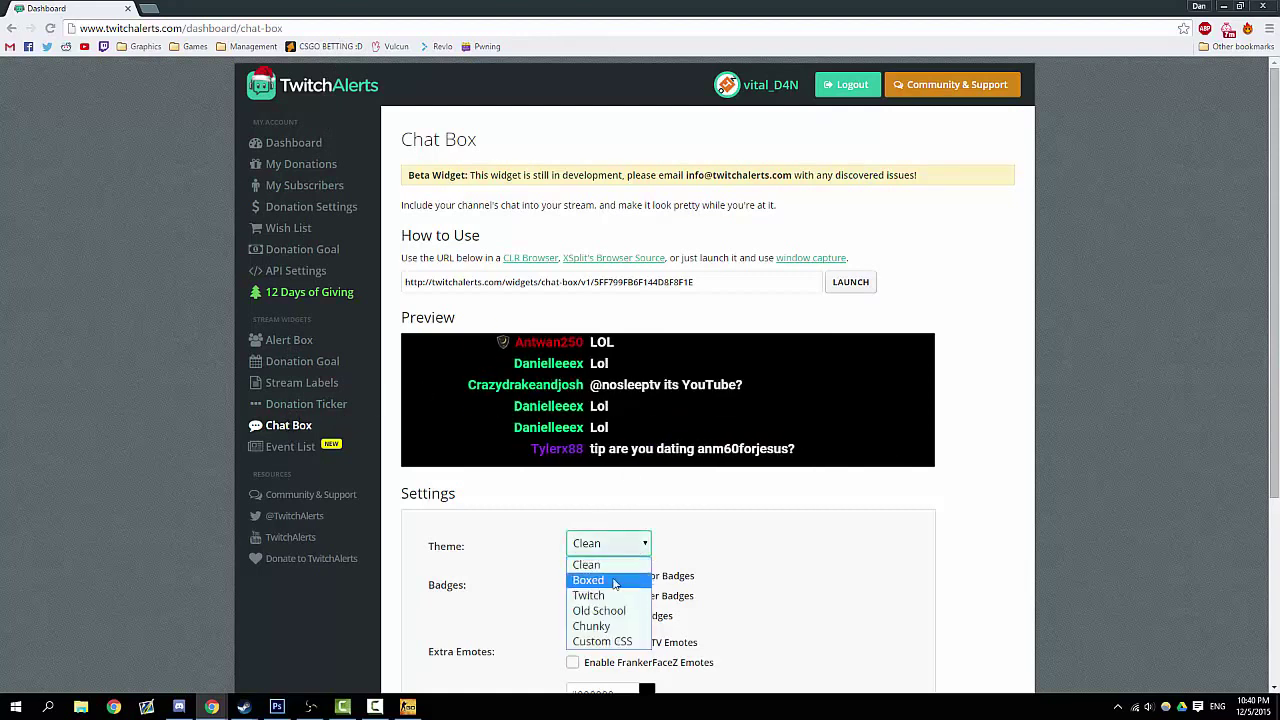
click(627, 584)
scroll(700, 500, down, 2)
click(620, 416)
click(617, 458)
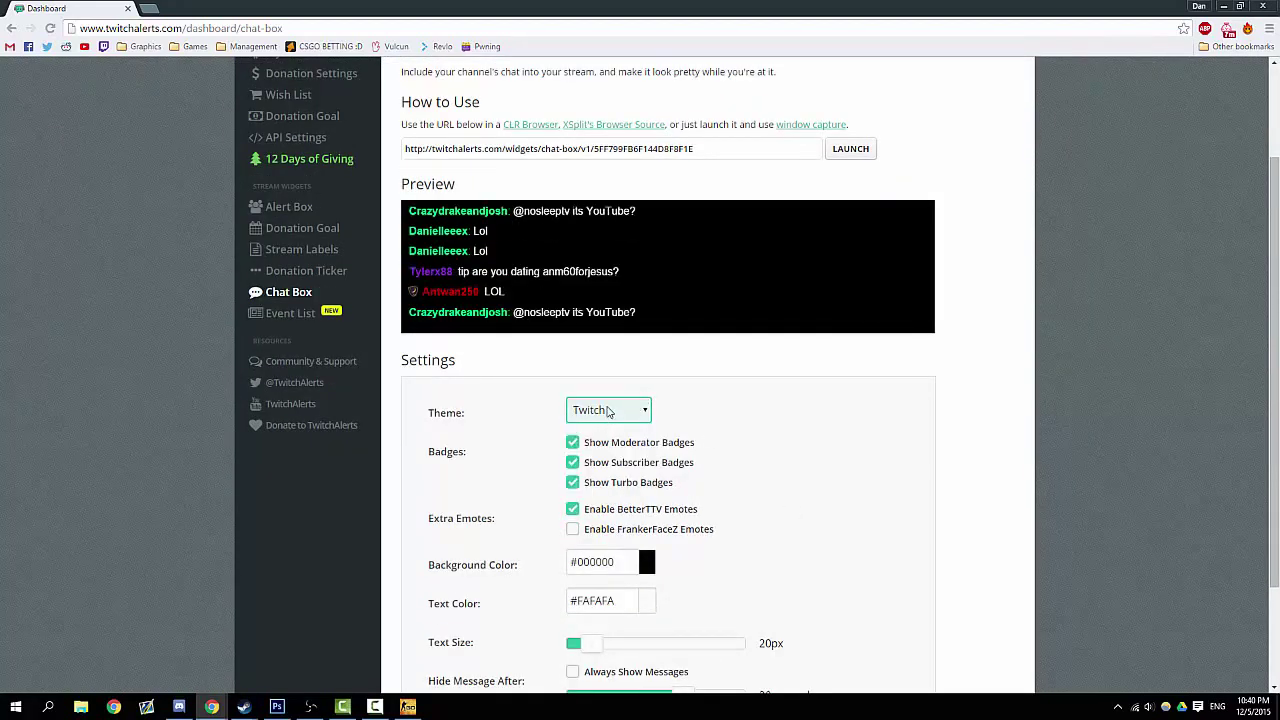
click(608, 412)
click(590, 431)
click(605, 412)
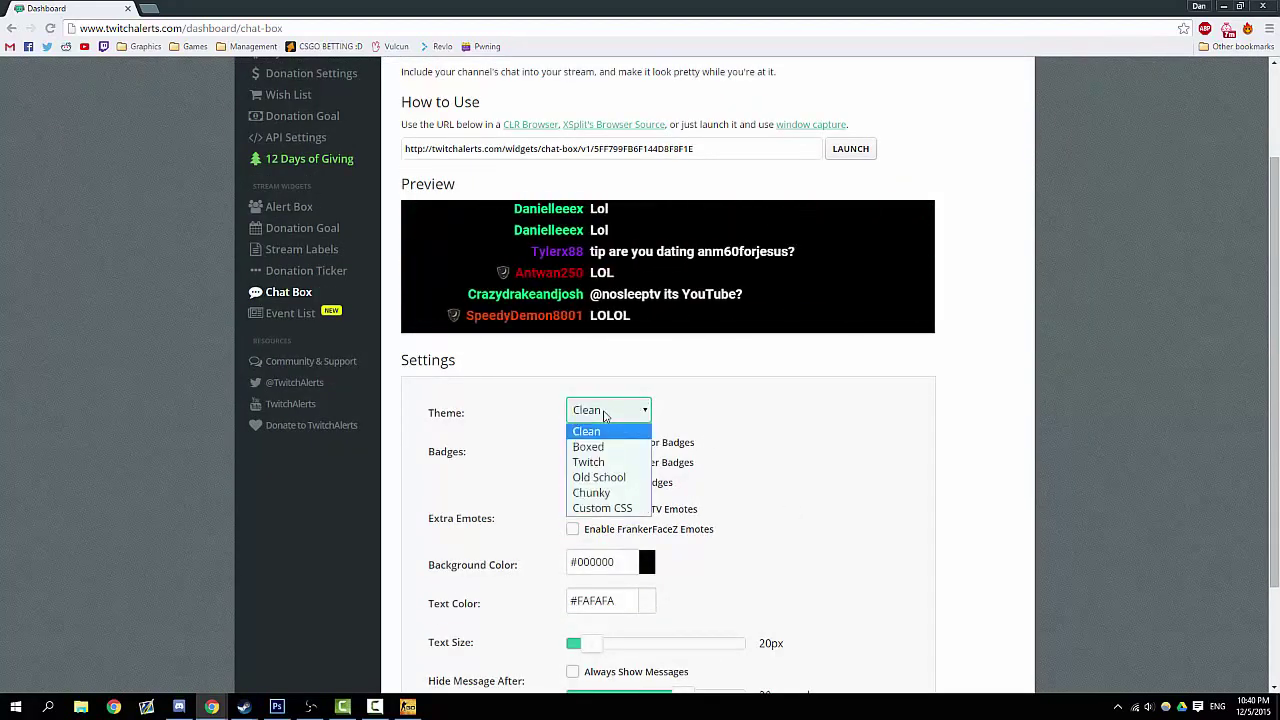
click(598, 477)
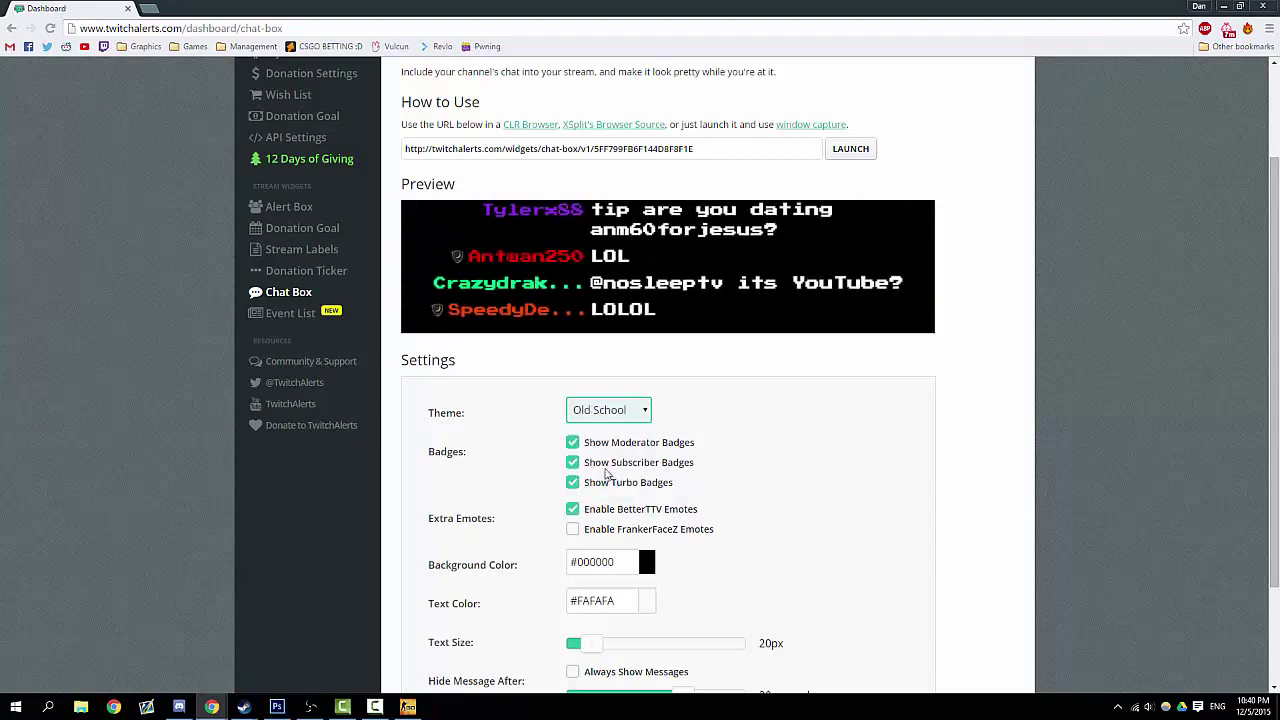
click(603, 413)
click(591, 493)
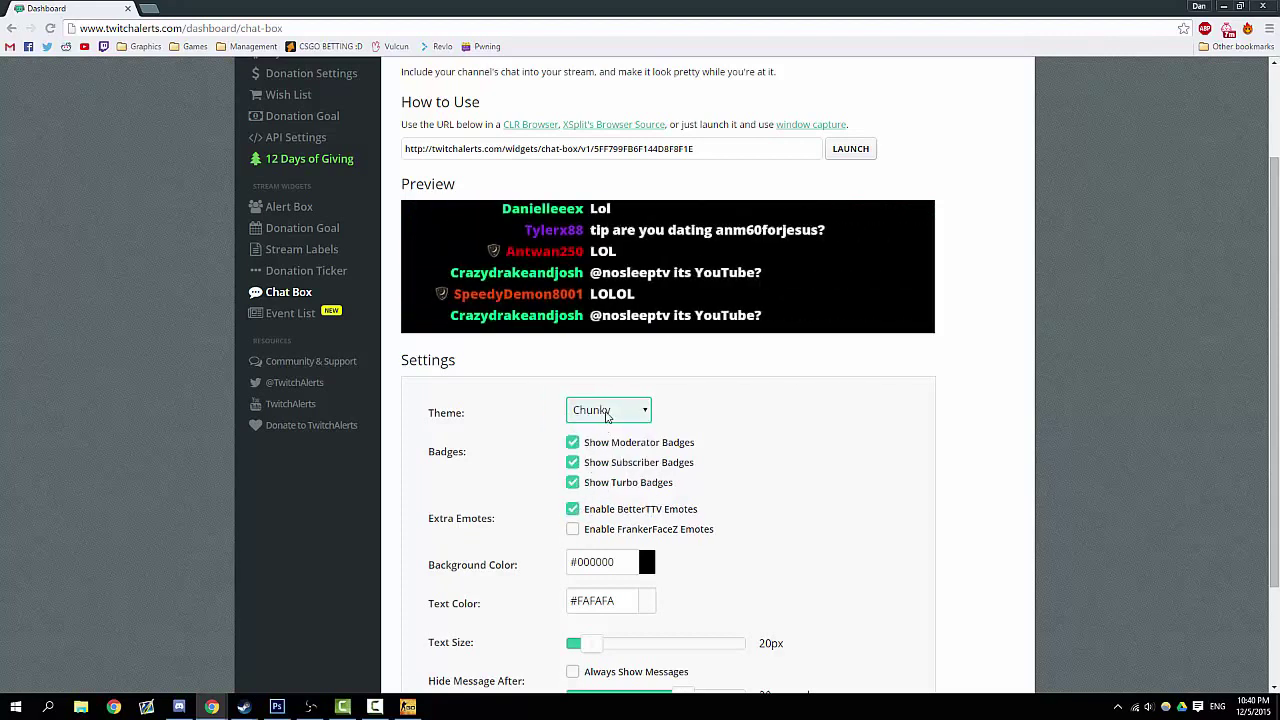
click(606, 413)
click(602, 508)
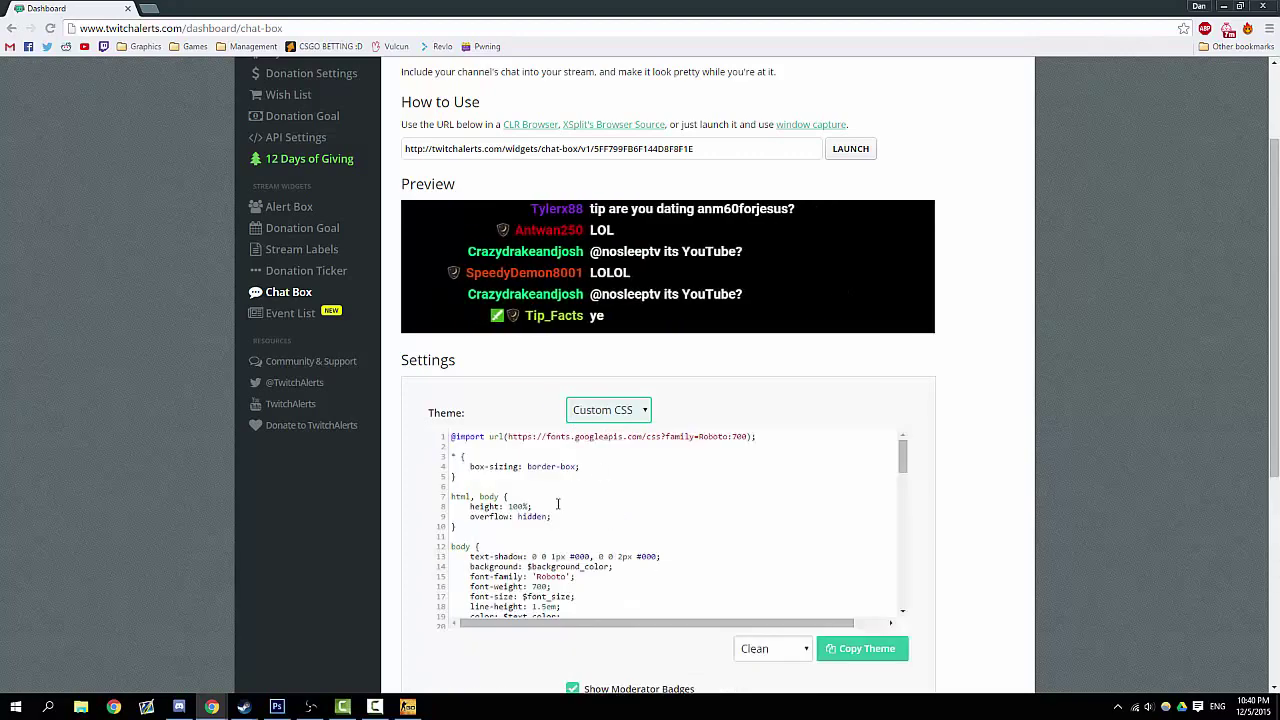
Set the chat box theme back to Clean, then return to OBS
scroll(559, 505, down, 5)
scroll(561, 506, down, 4)
scroll(563, 506, up, 10)
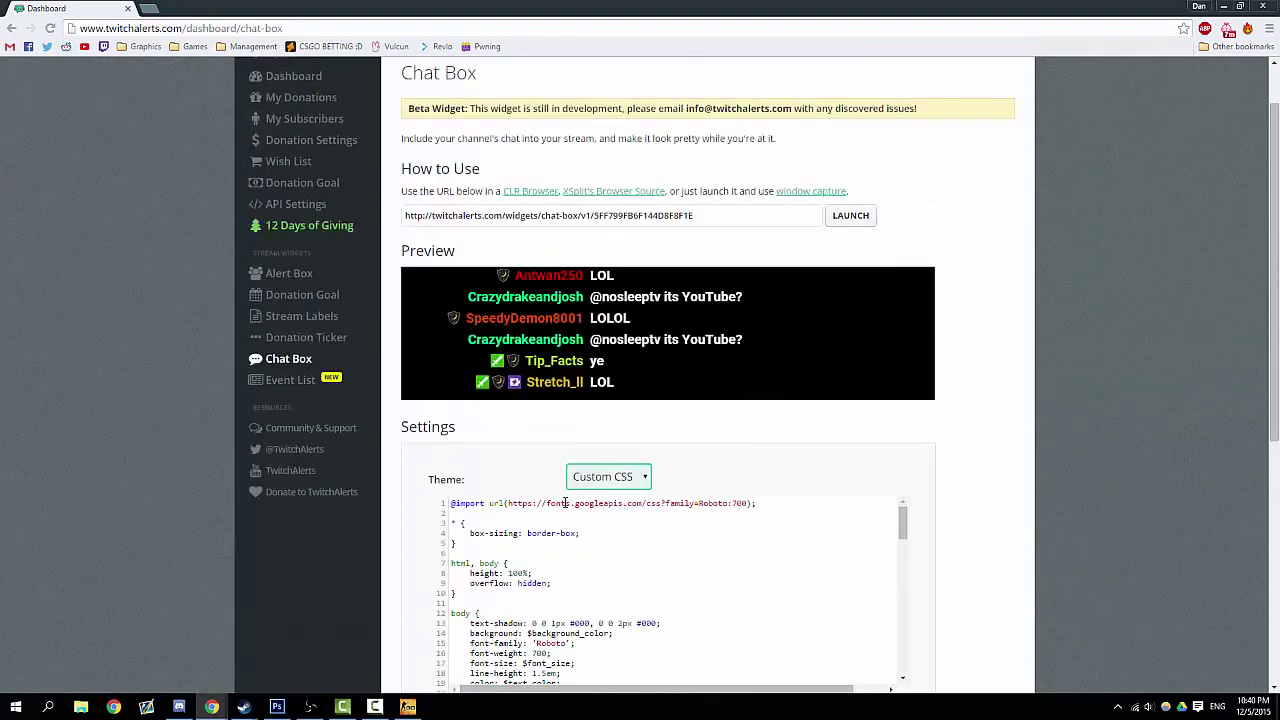
click(622, 543)
click(586, 565)
scroll(997, 534, down, 1)
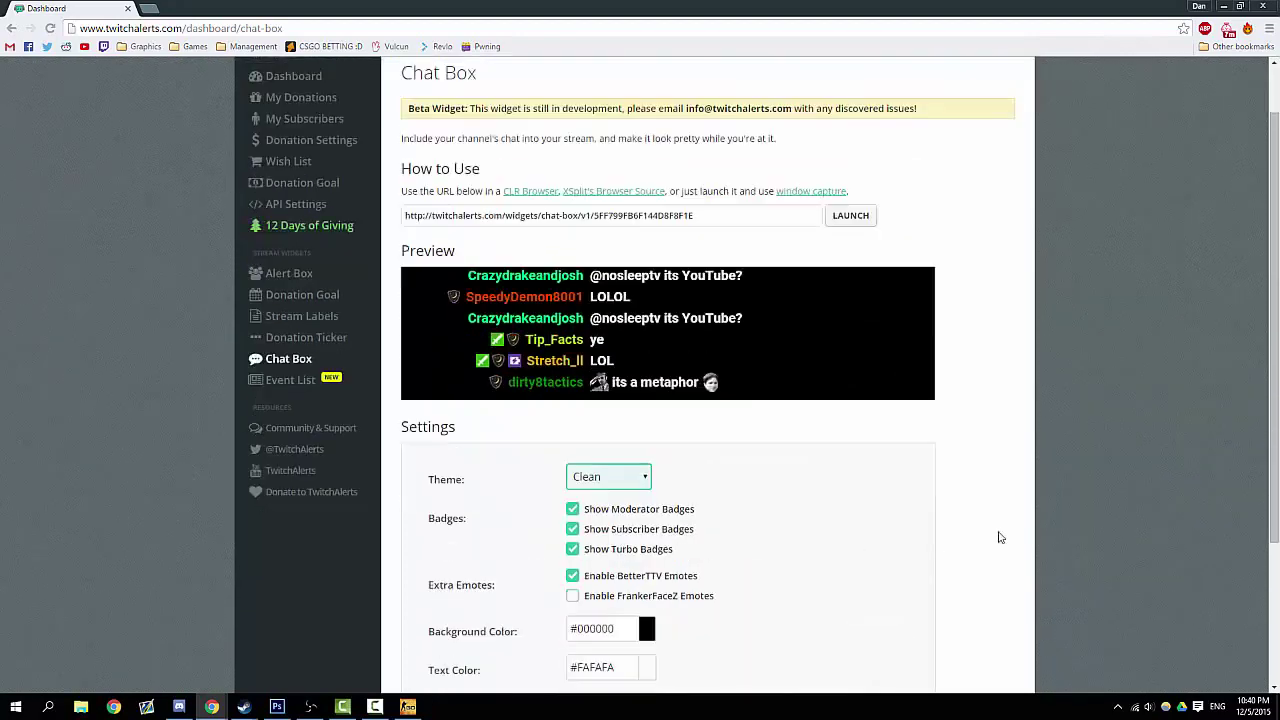
scroll(790, 433, down, 1)
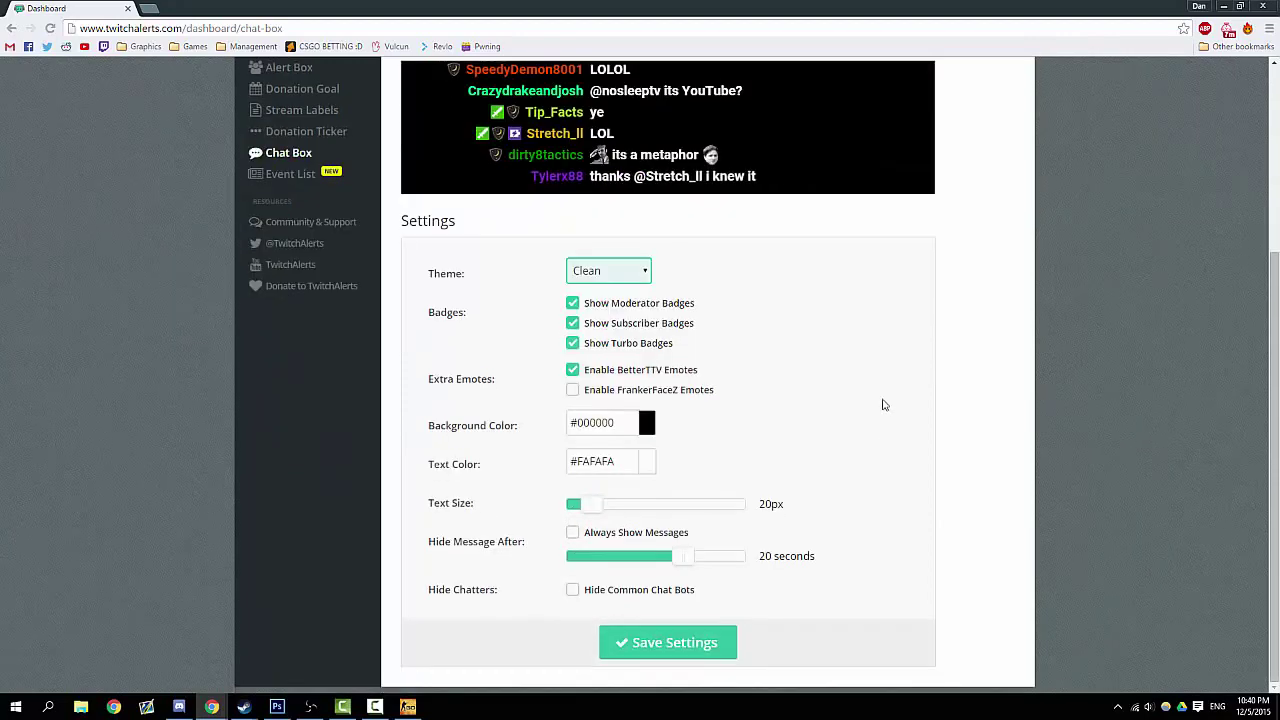
scroll(969, 551, up, 2)
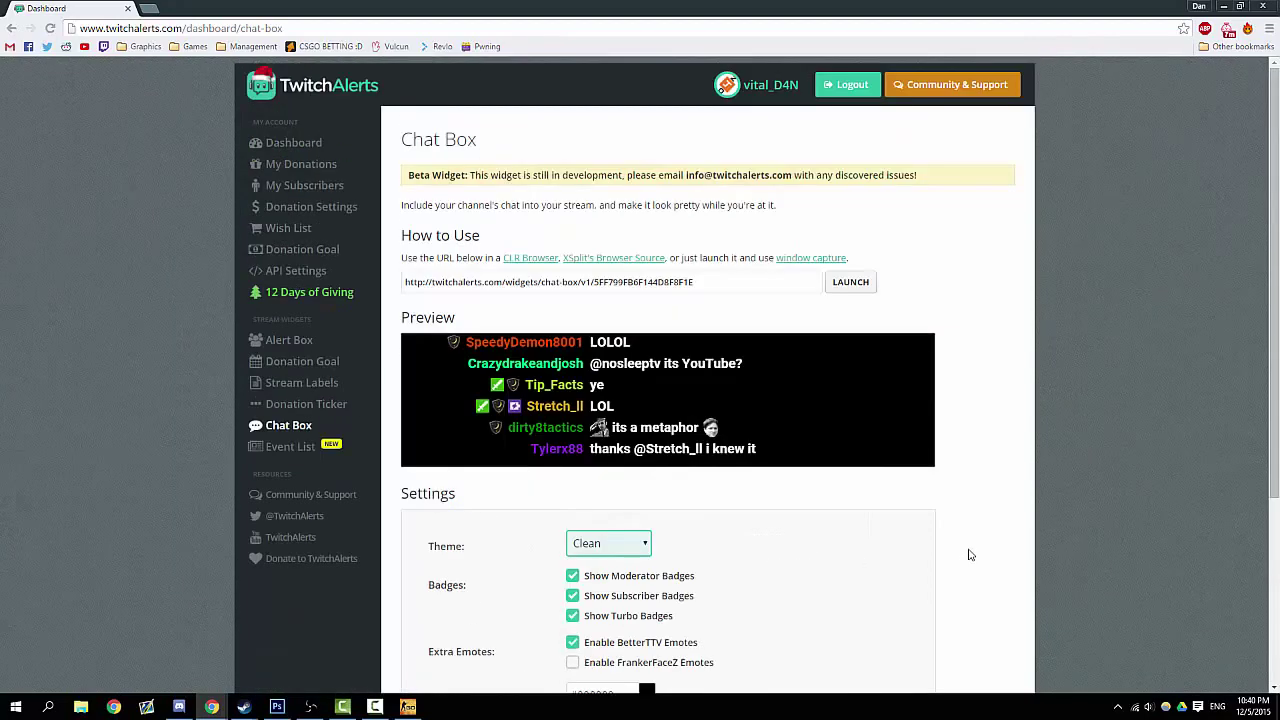
click(311, 707)
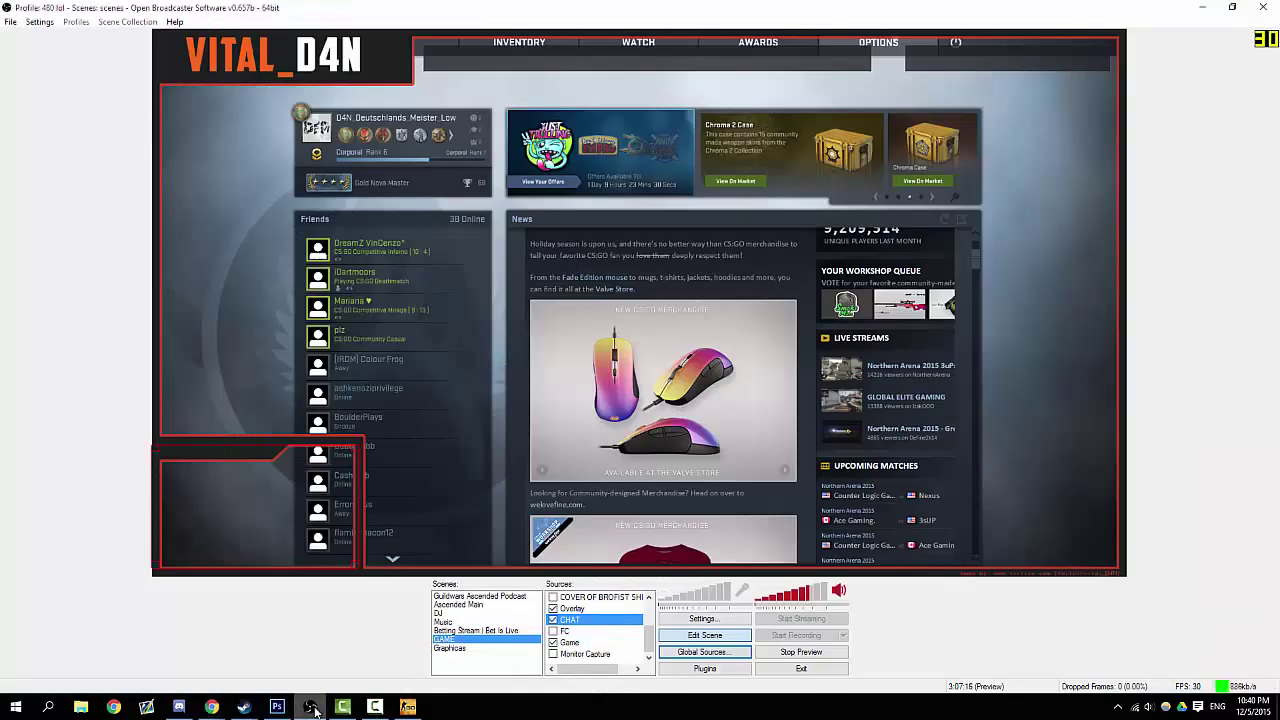
Send test chat from the browser, watch it appear in OBS's CHAT box, then return to the chat box page
click(211, 707)
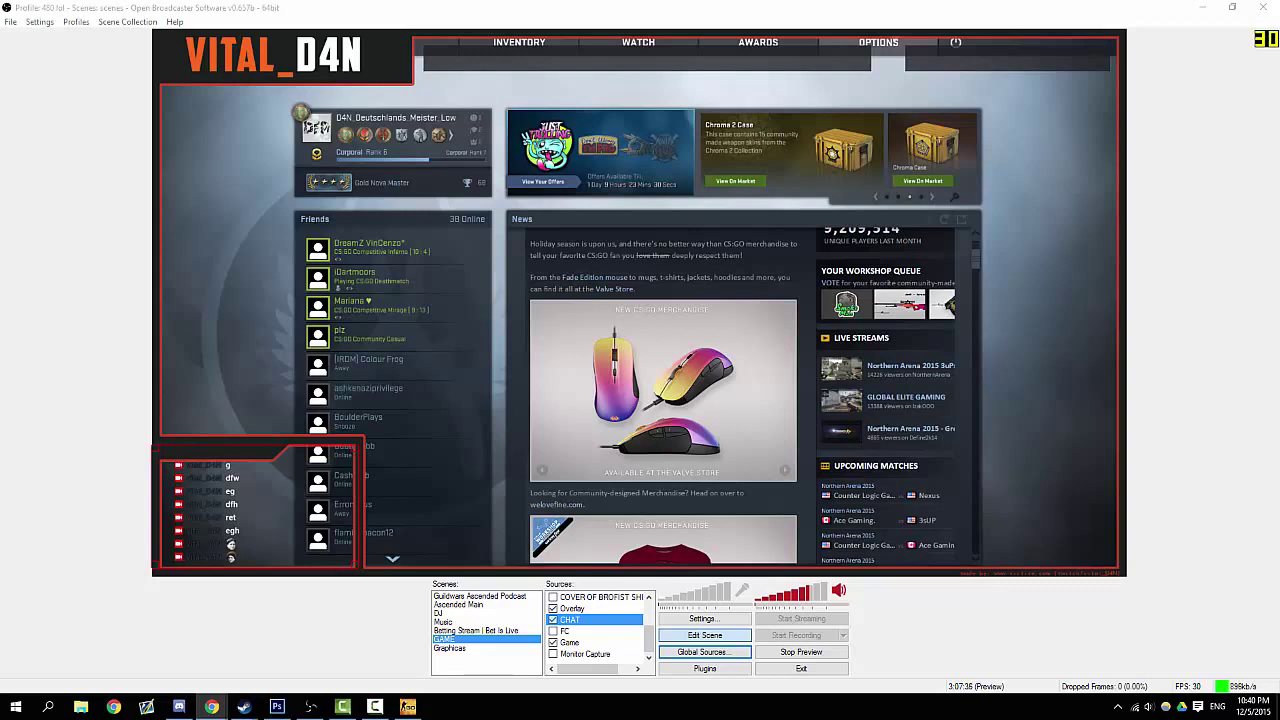
key(alt+Tab)
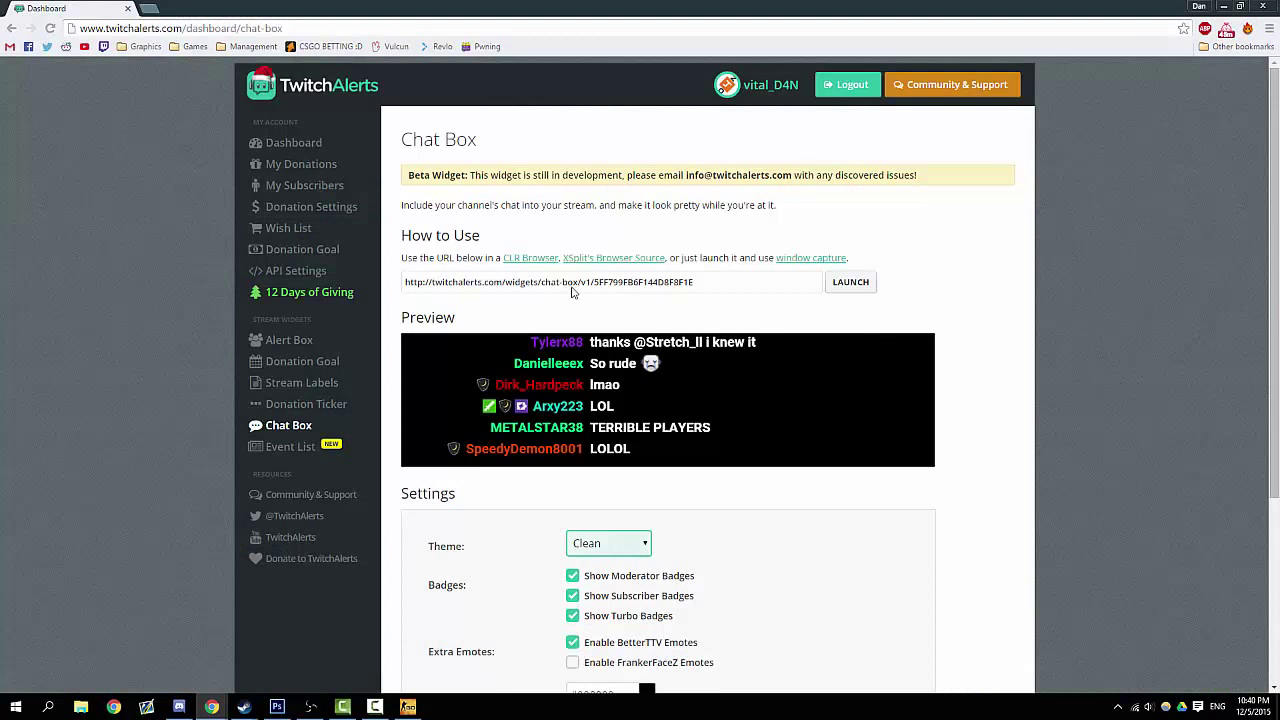
Fire a test follow from the Alert Box widget and check it in the OBS preview
click(285, 346)
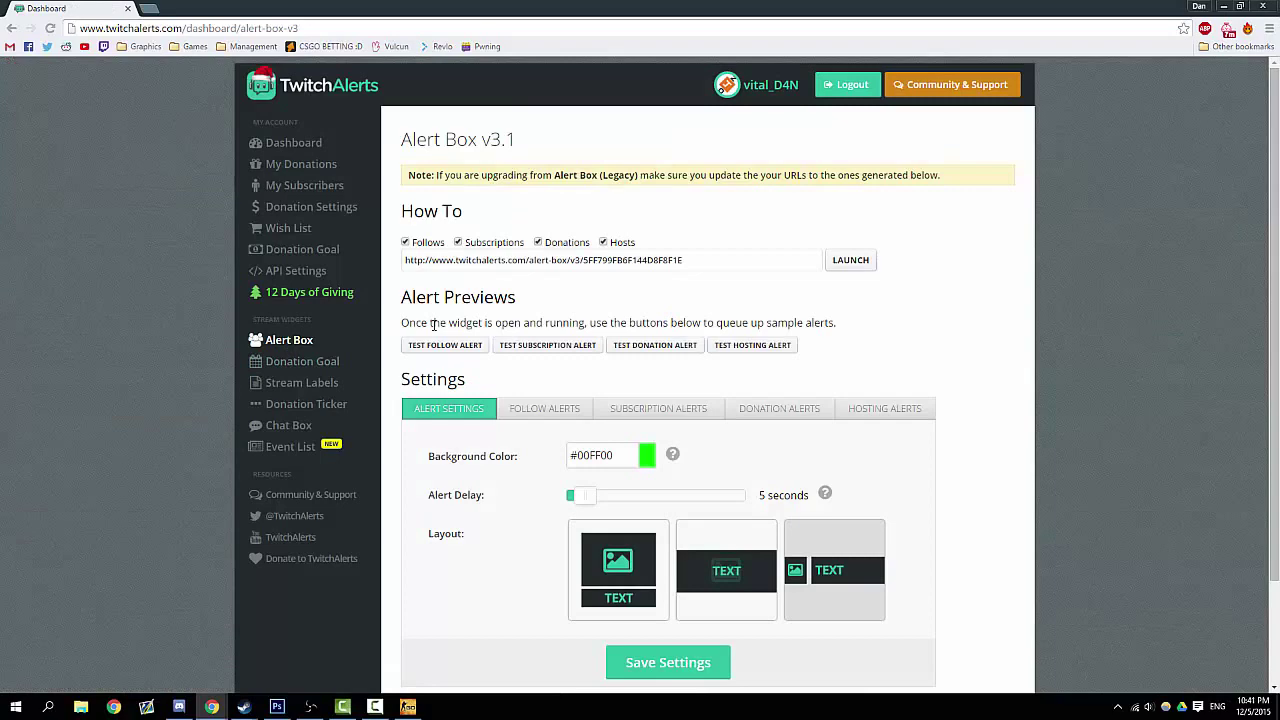
click(442, 345)
click(311, 707)
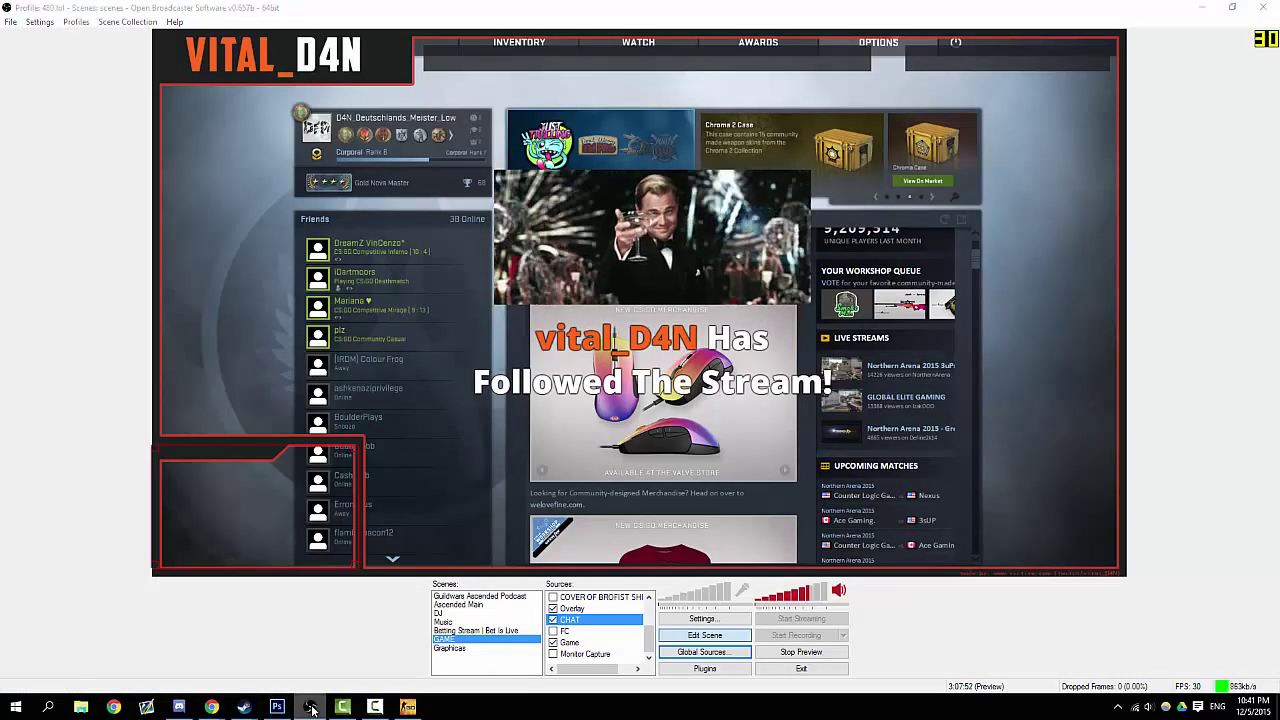
click(311, 707)
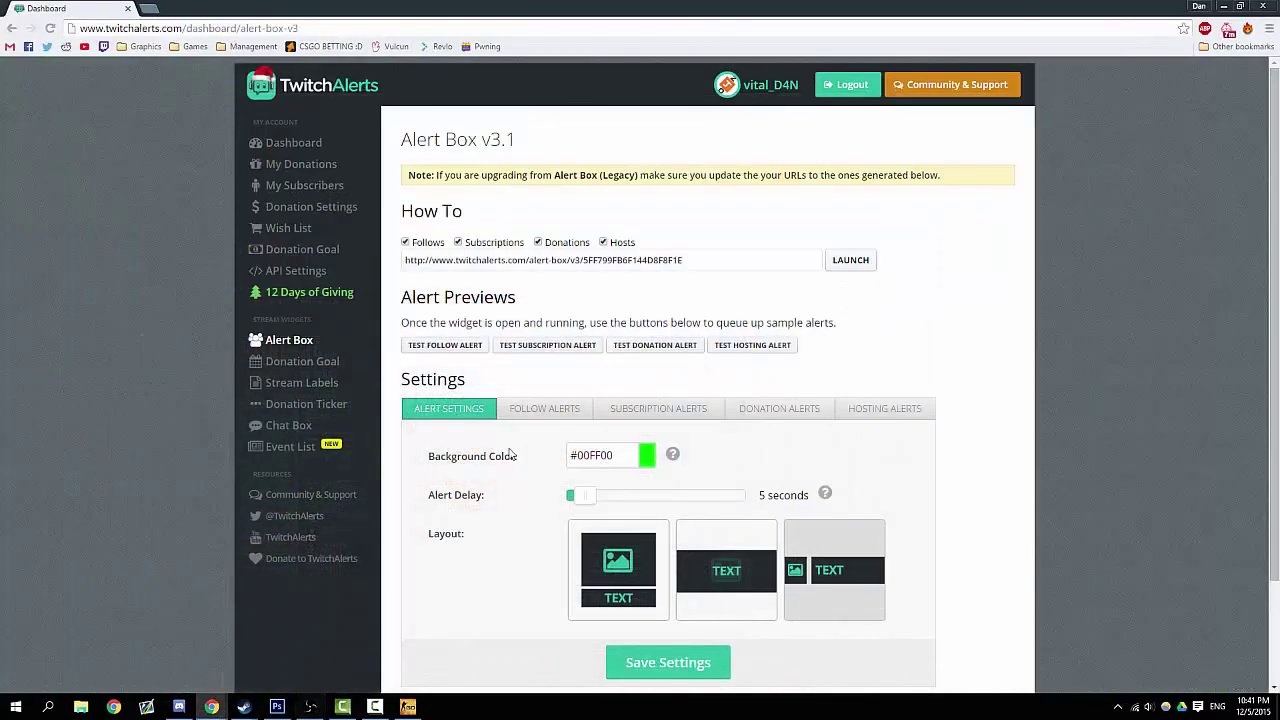
click(311, 707)
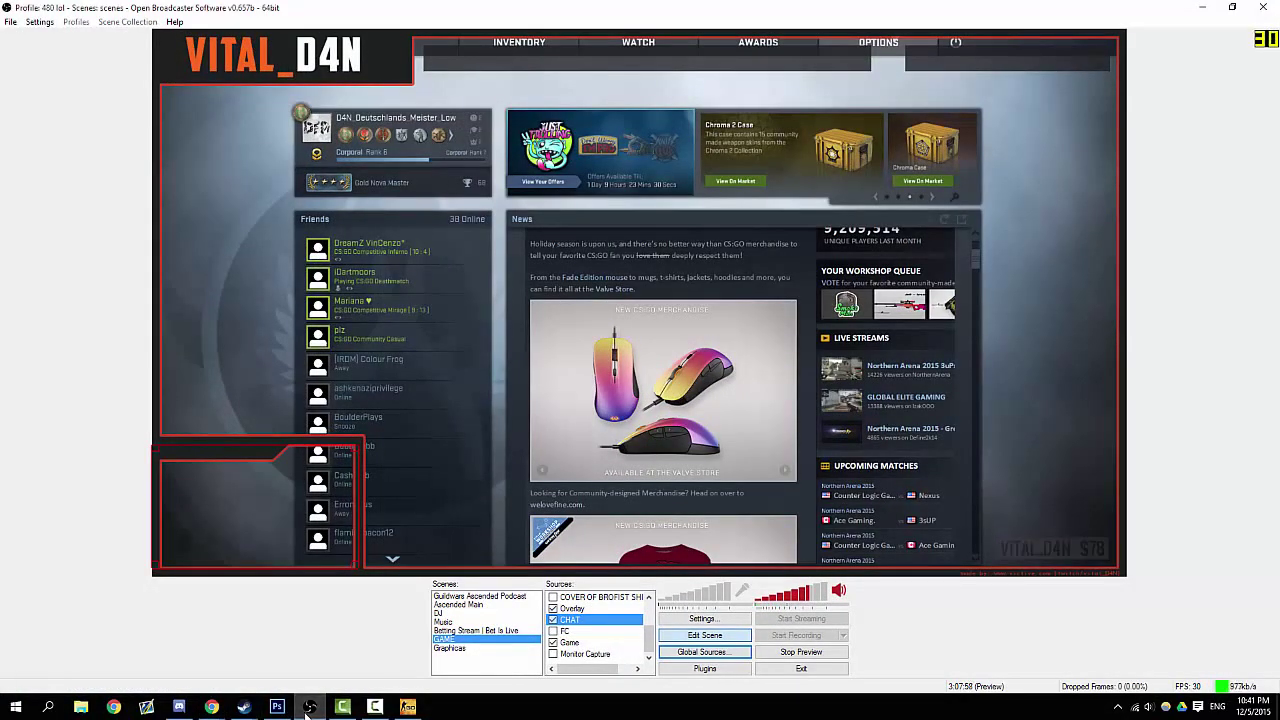
click(310, 707)
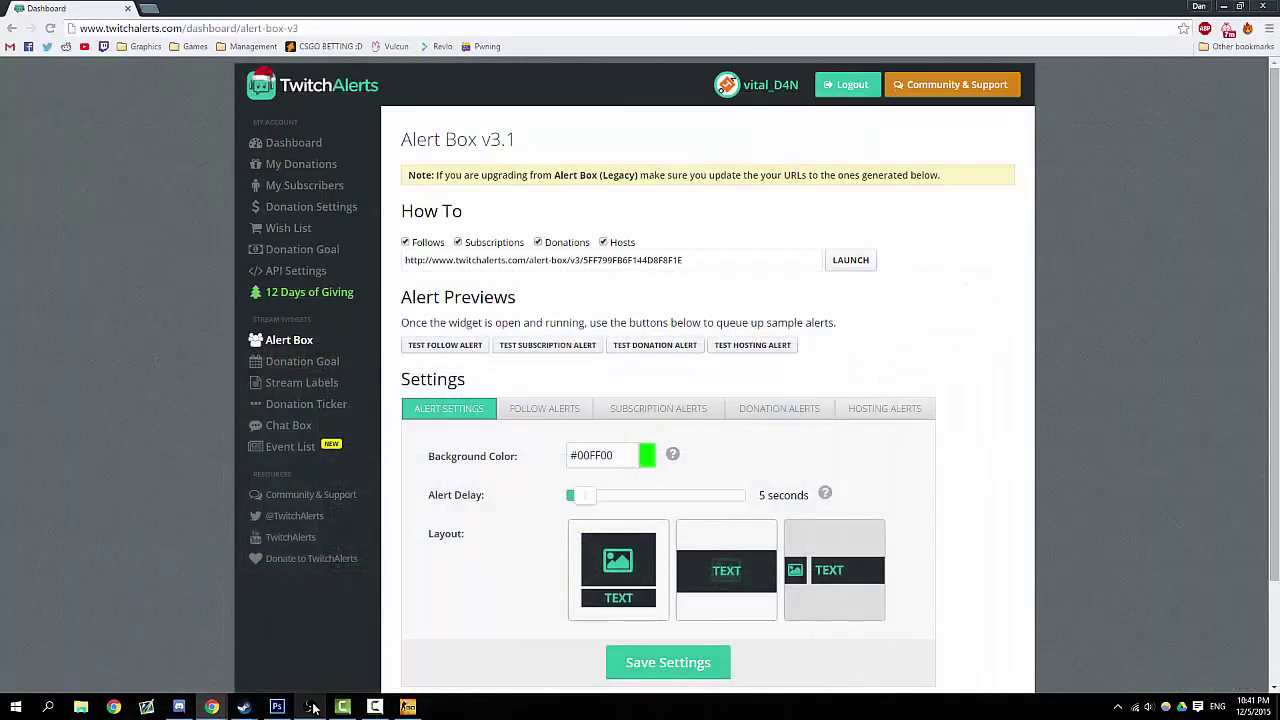
Open the Event List widget and send three test events to fill its preview
scroll(457, 634, down, 3)
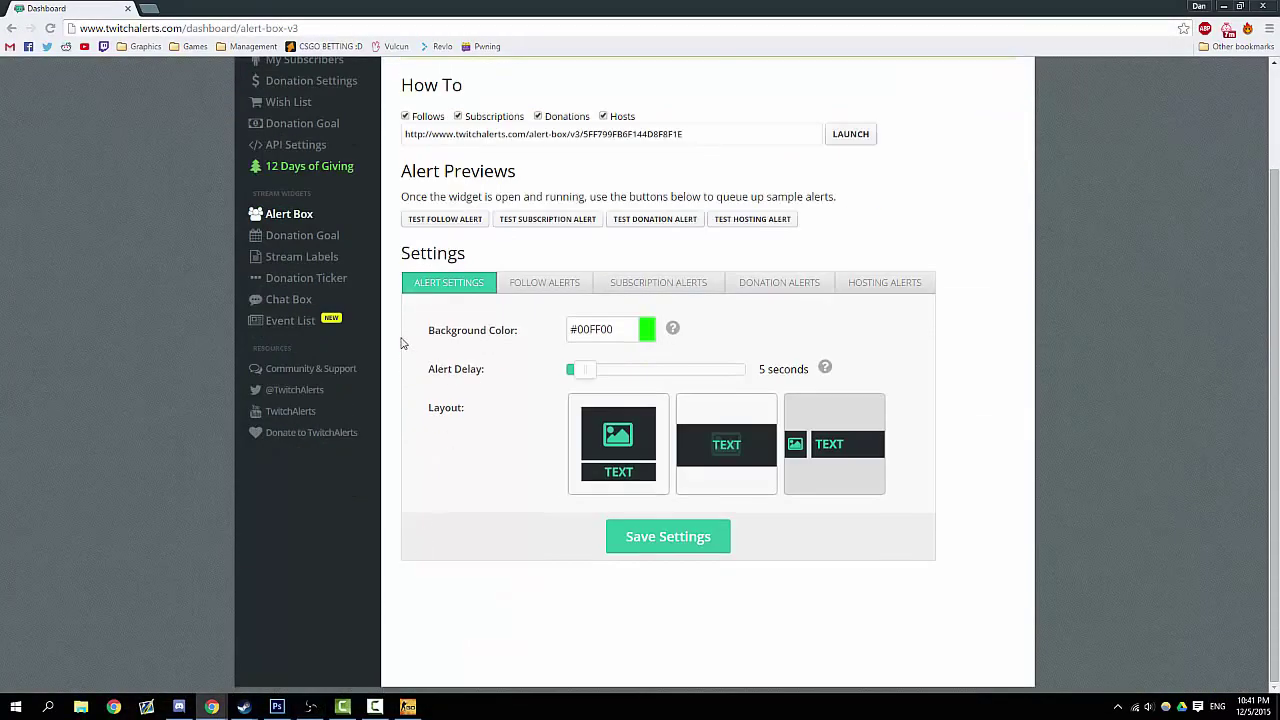
click(285, 322)
click(438, 350)
click(509, 349)
click(588, 348)
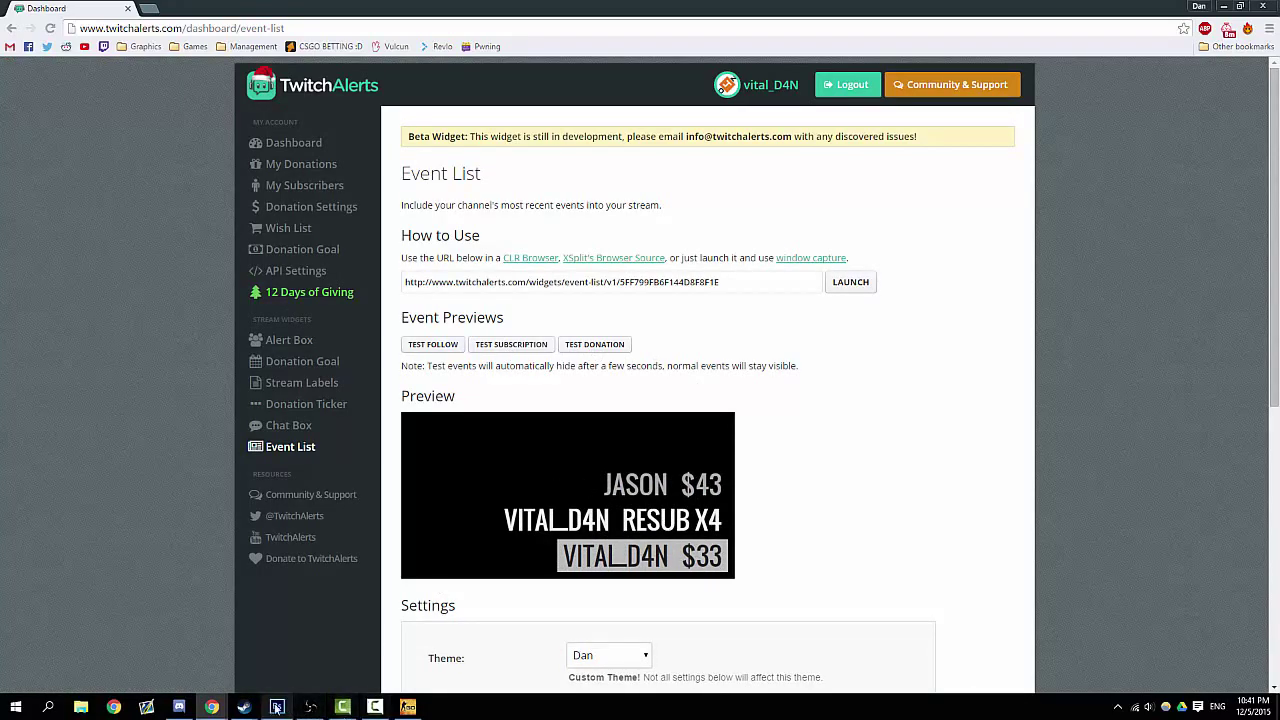
Send another test follow from the Event List and confirm the alert in the OBS preview
click(310, 707)
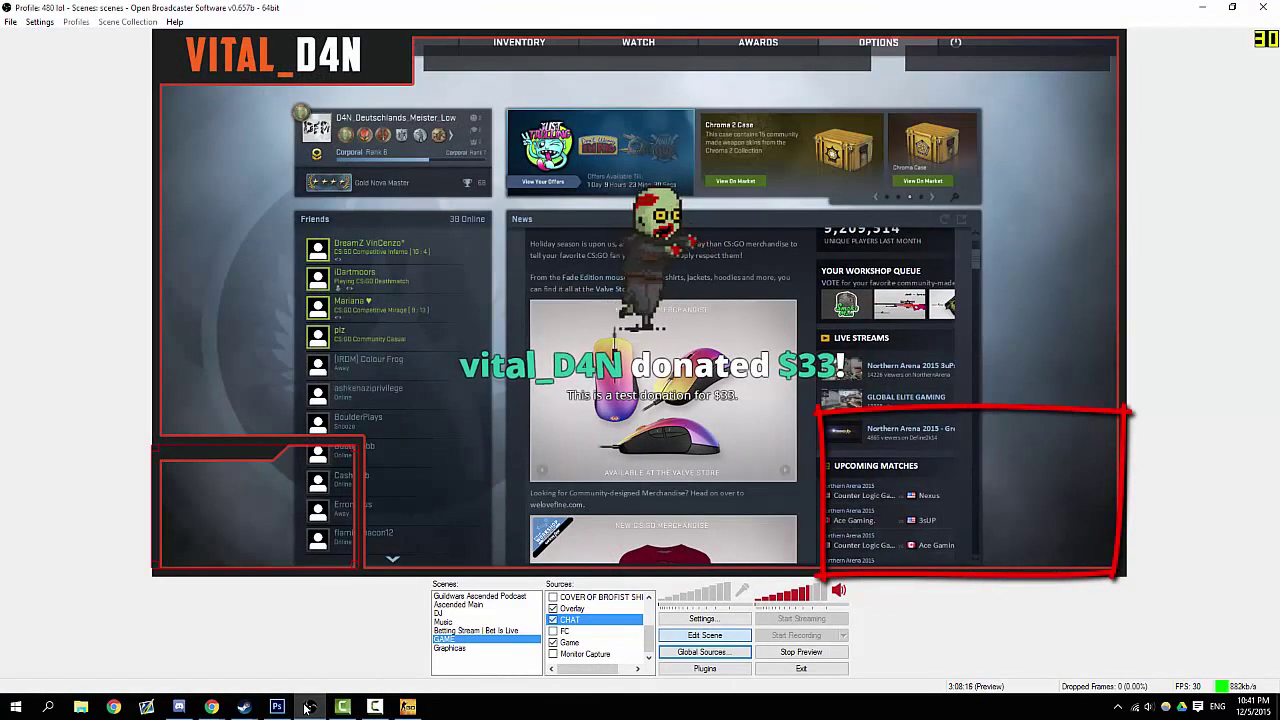
click(310, 707)
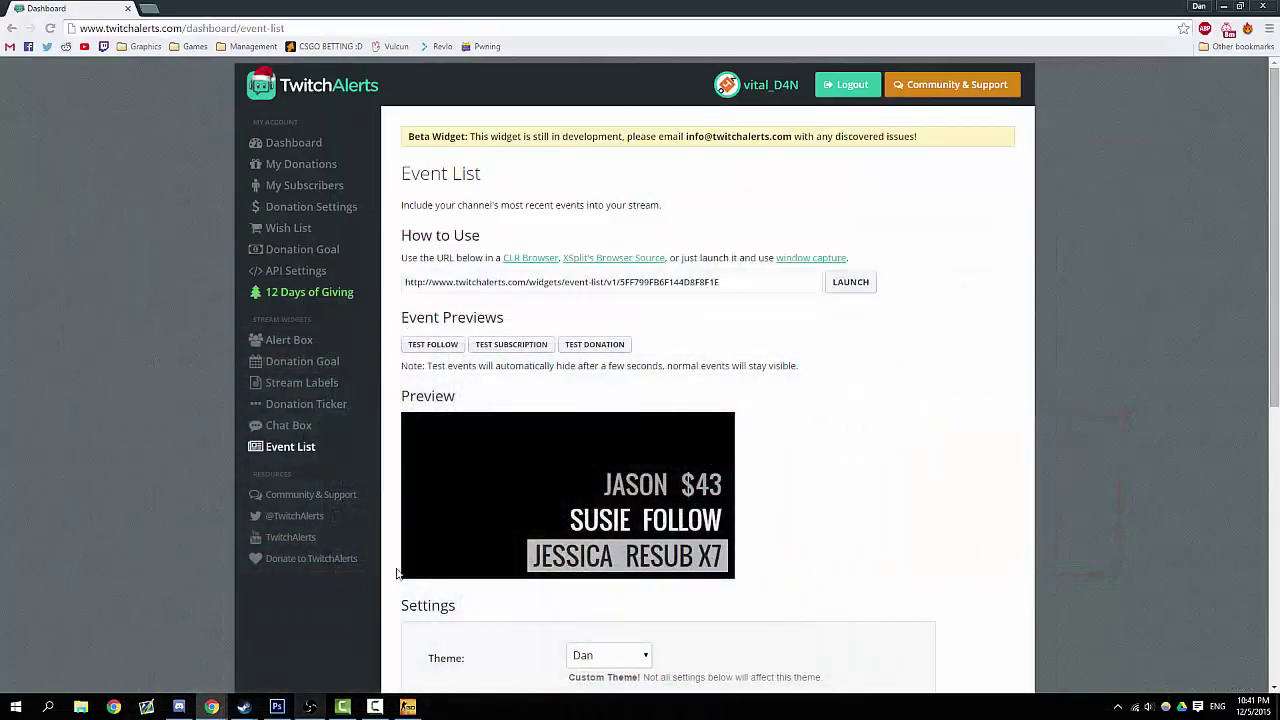
click(432, 344)
click(310, 707)
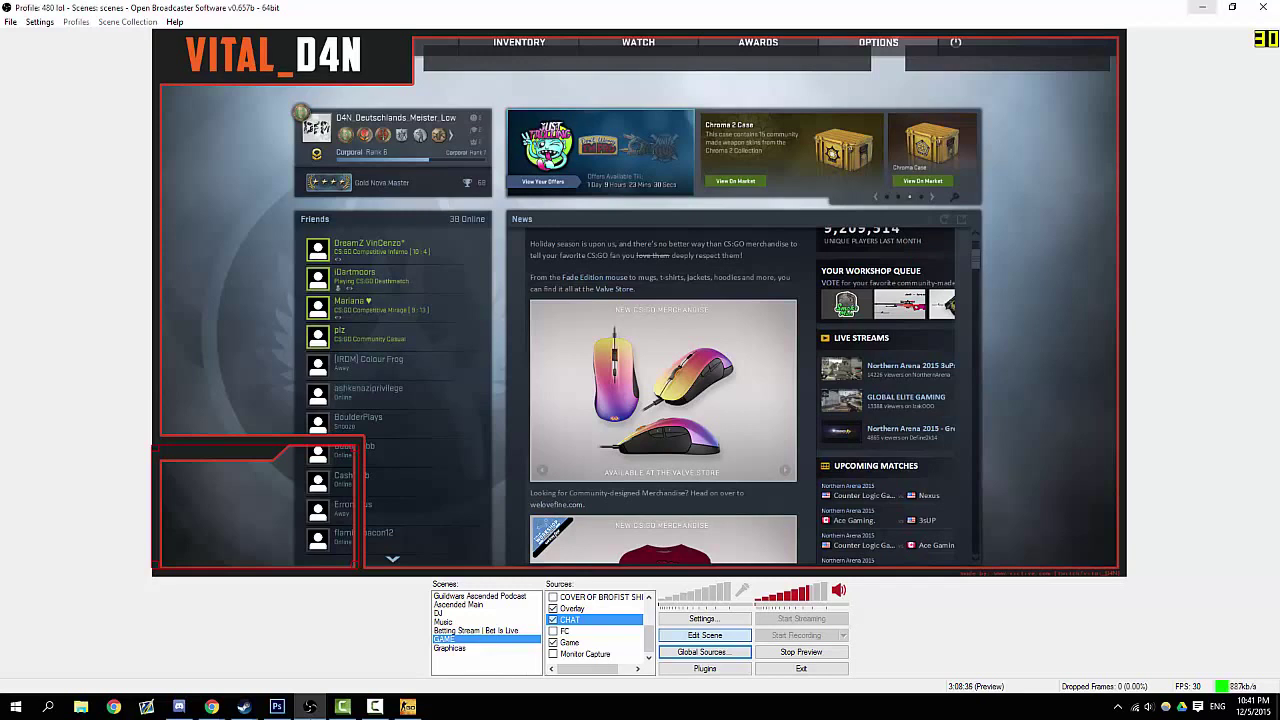
Un-maximize the browser window and bring OBS back to the front
click(1202, 7)
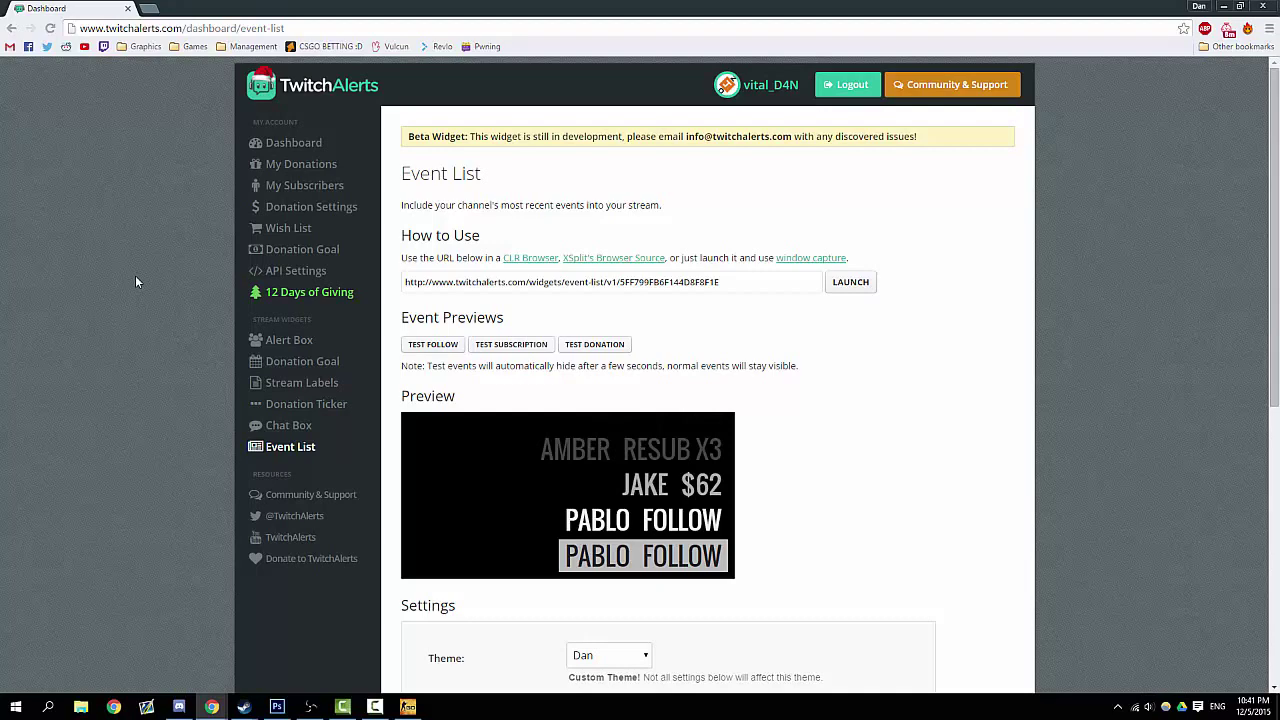
drag(640, 8, 1279, 165)
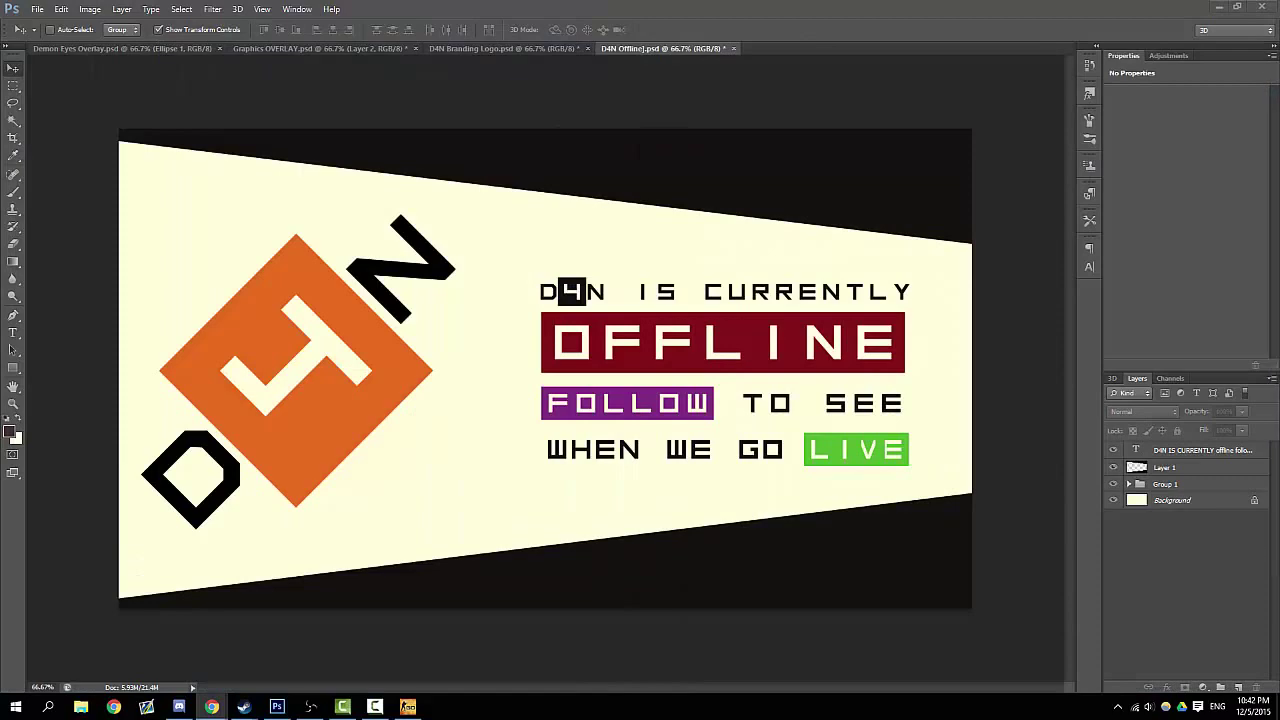
click(310, 706)
Bring the Revlo dashboard beside OBS and scroll through the full Rewards list
mouse_move(215, 708)
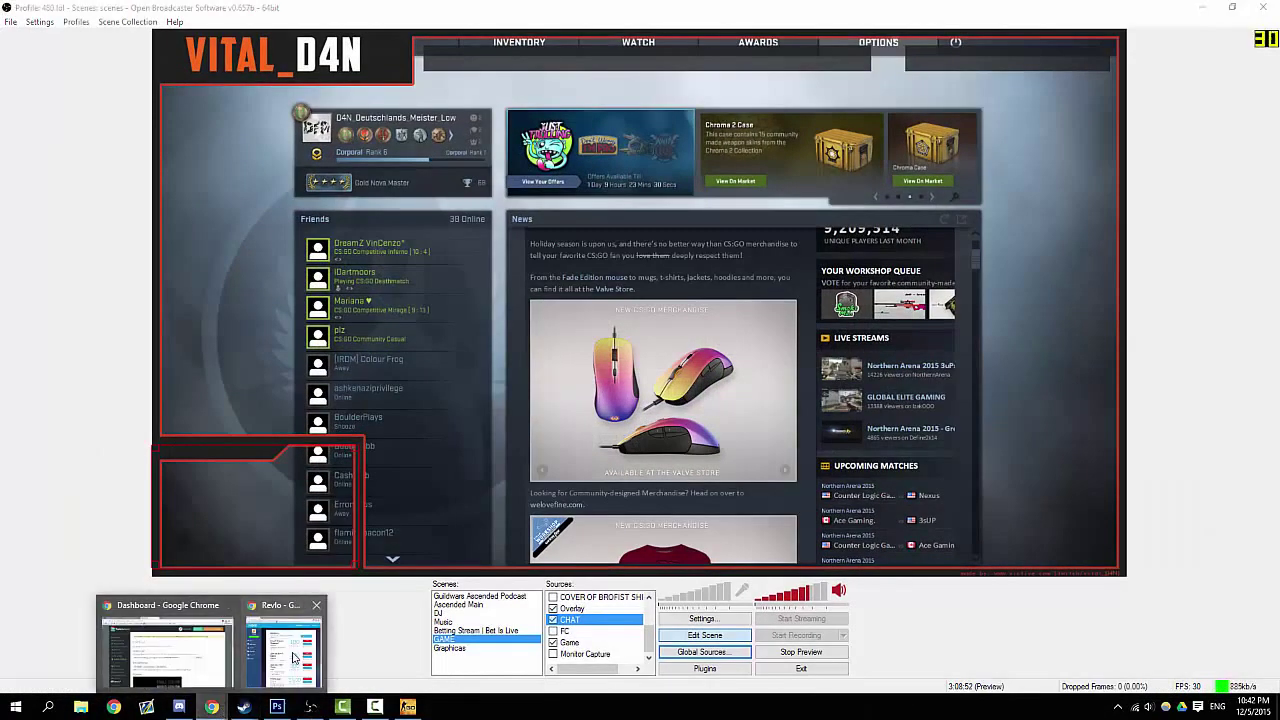
click(300, 660)
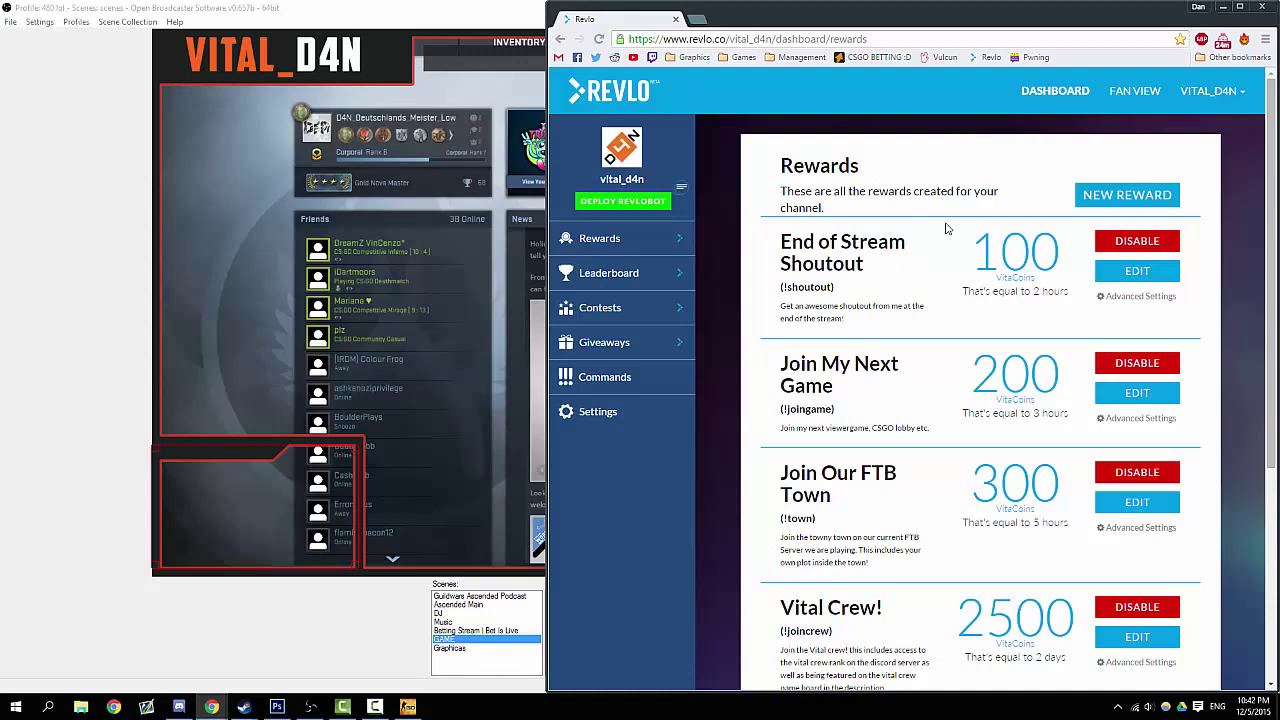
scroll(923, 243, down, 3)
scroll(925, 242, up, 3)
scroll(926, 240, down, 3)
scroll(928, 242, up, 3)
Edit Join My Next Game: cost 200 and viewer input label 'Steam ID'
click(1138, 398)
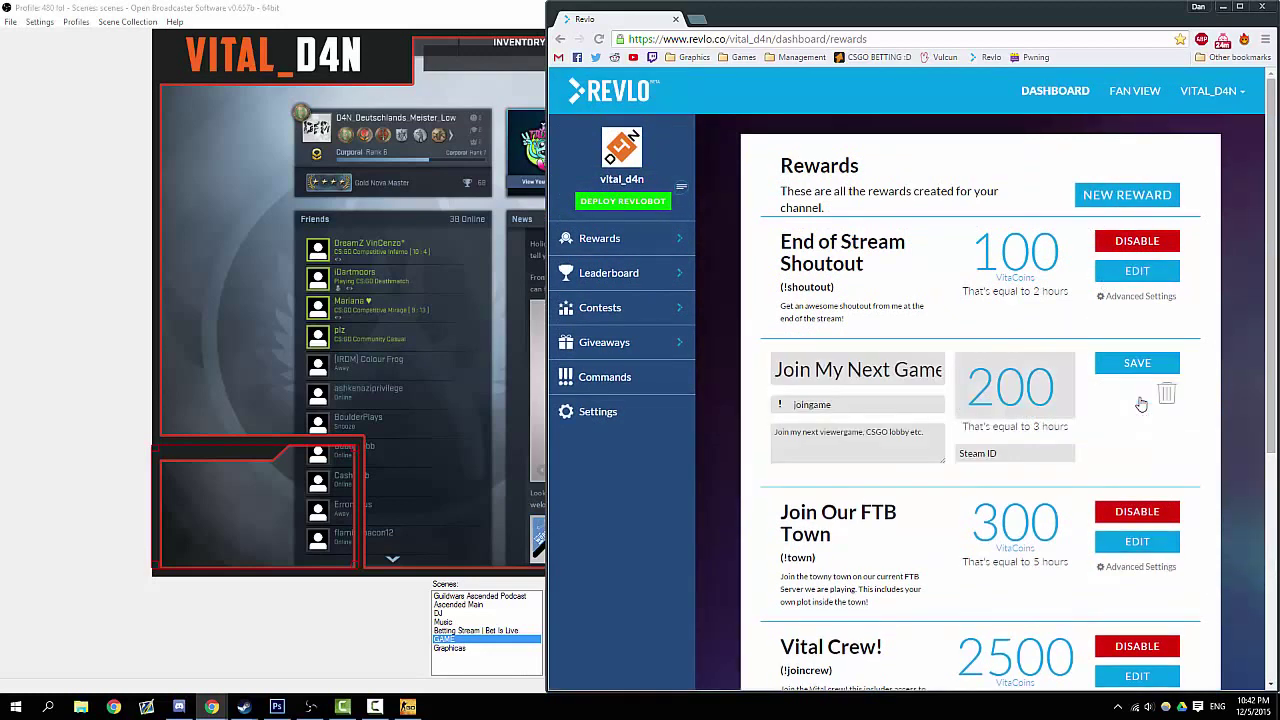
double_click(989, 397)
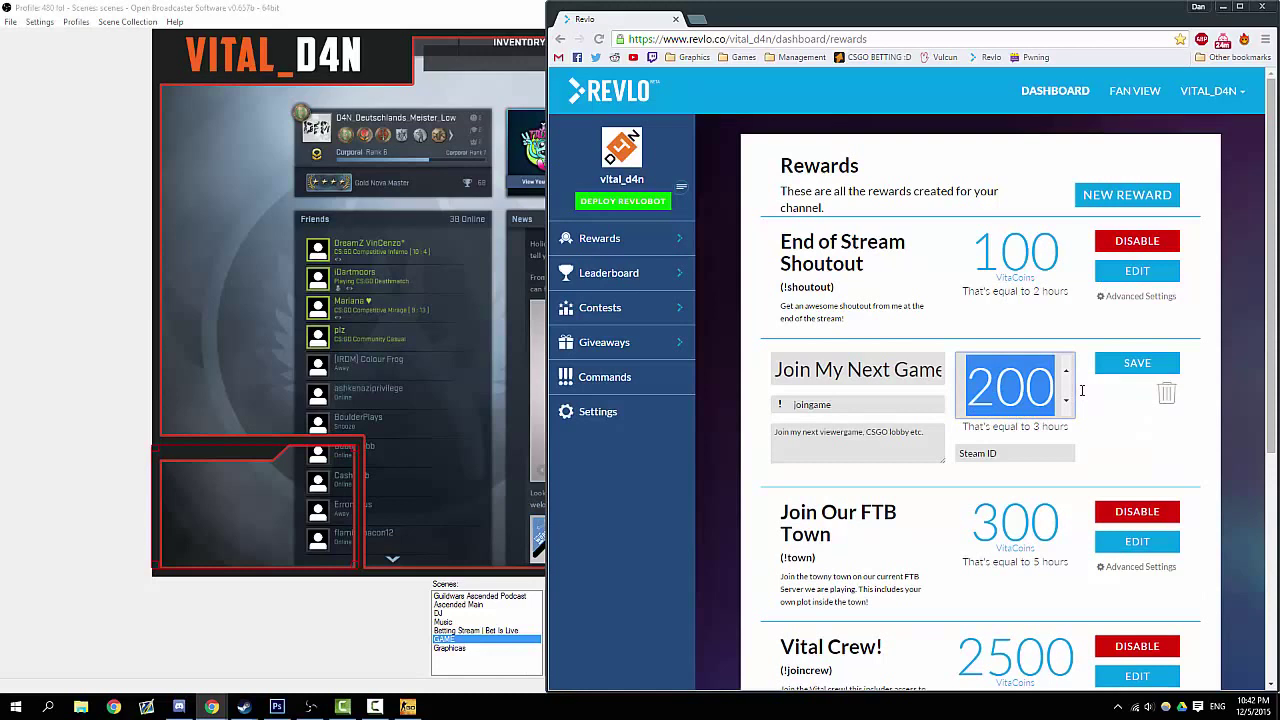
text(200)
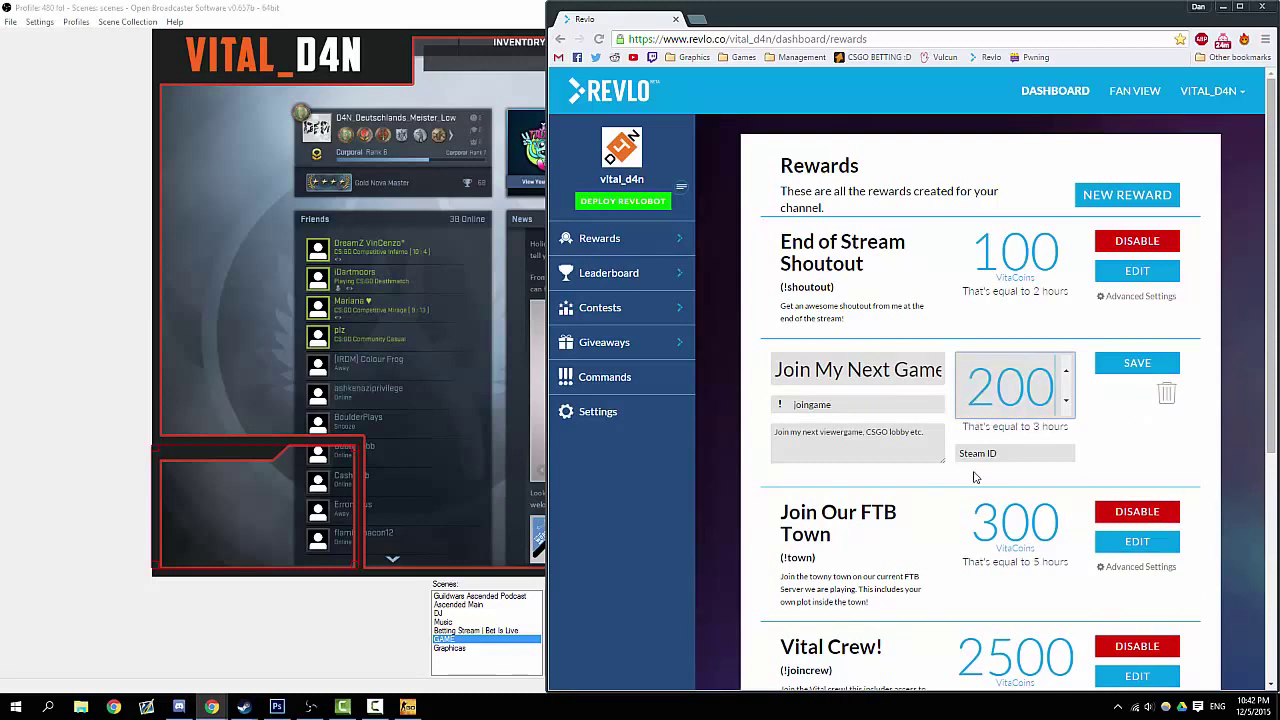
key(Tab)
key(BackSpace)
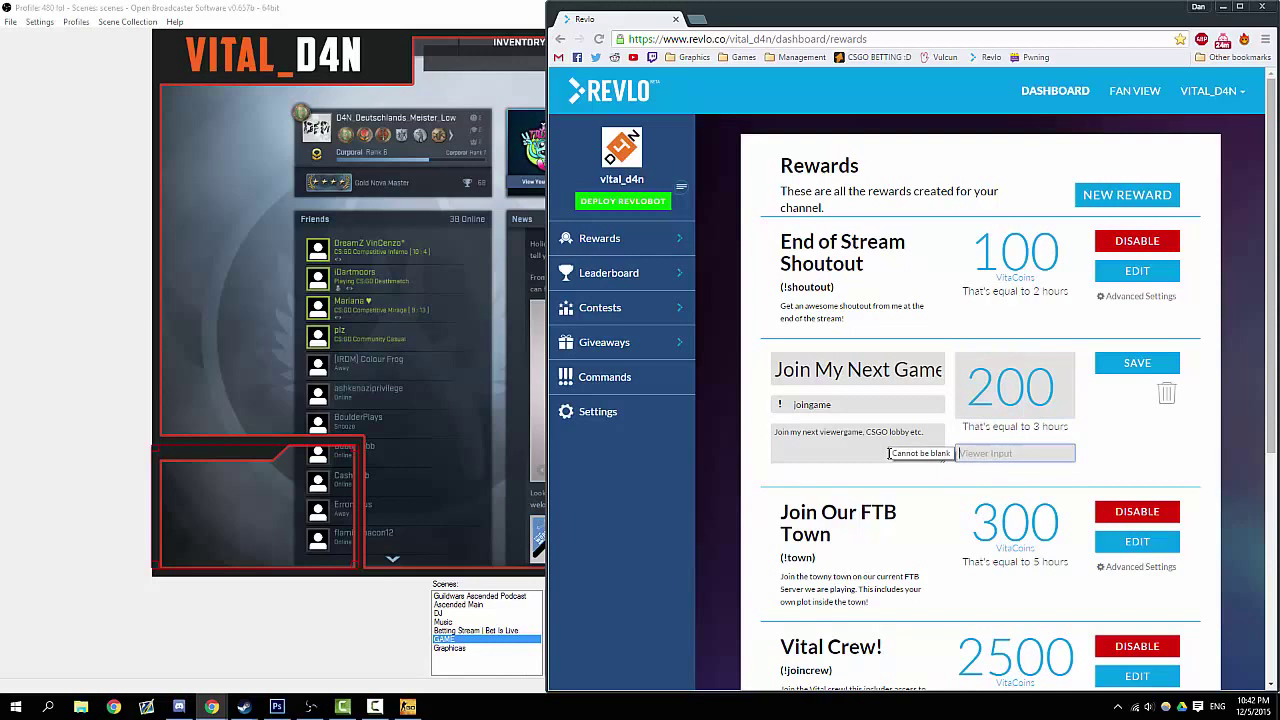
text(Steam ID)
Check the joingame command and description, save the reward, and deploy RevloBot
double_click(844, 405)
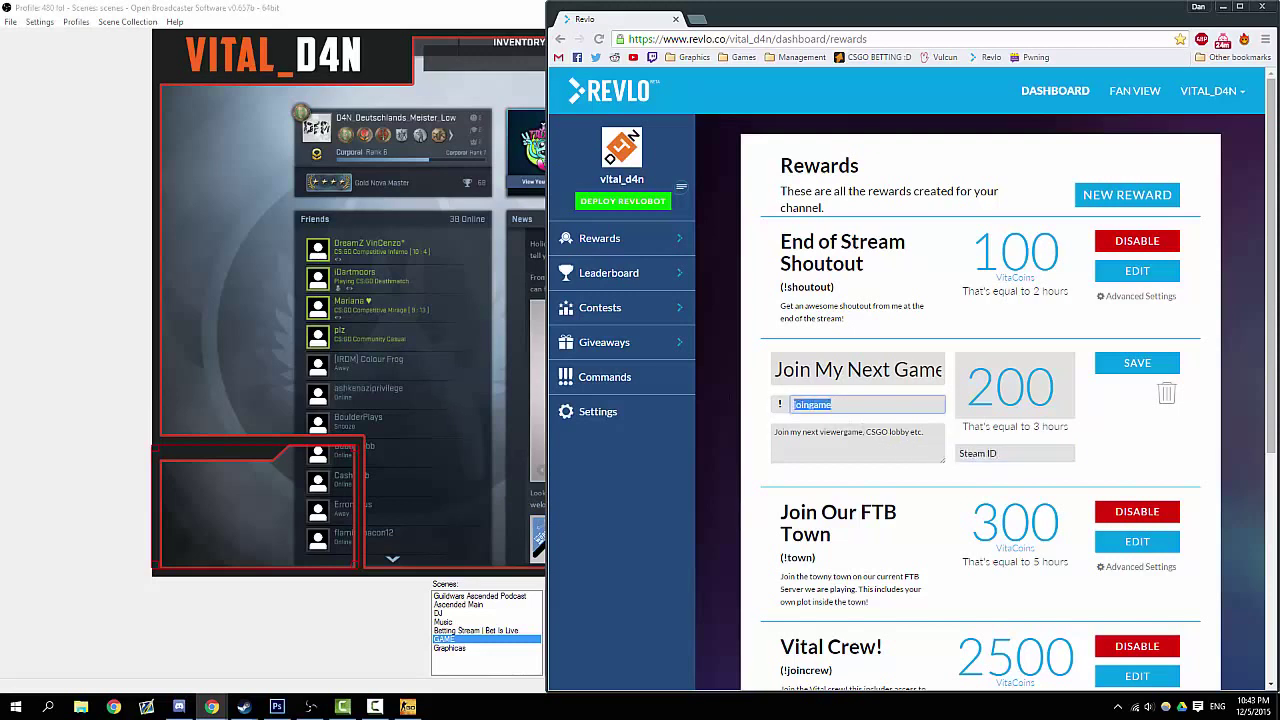
click(918, 432)
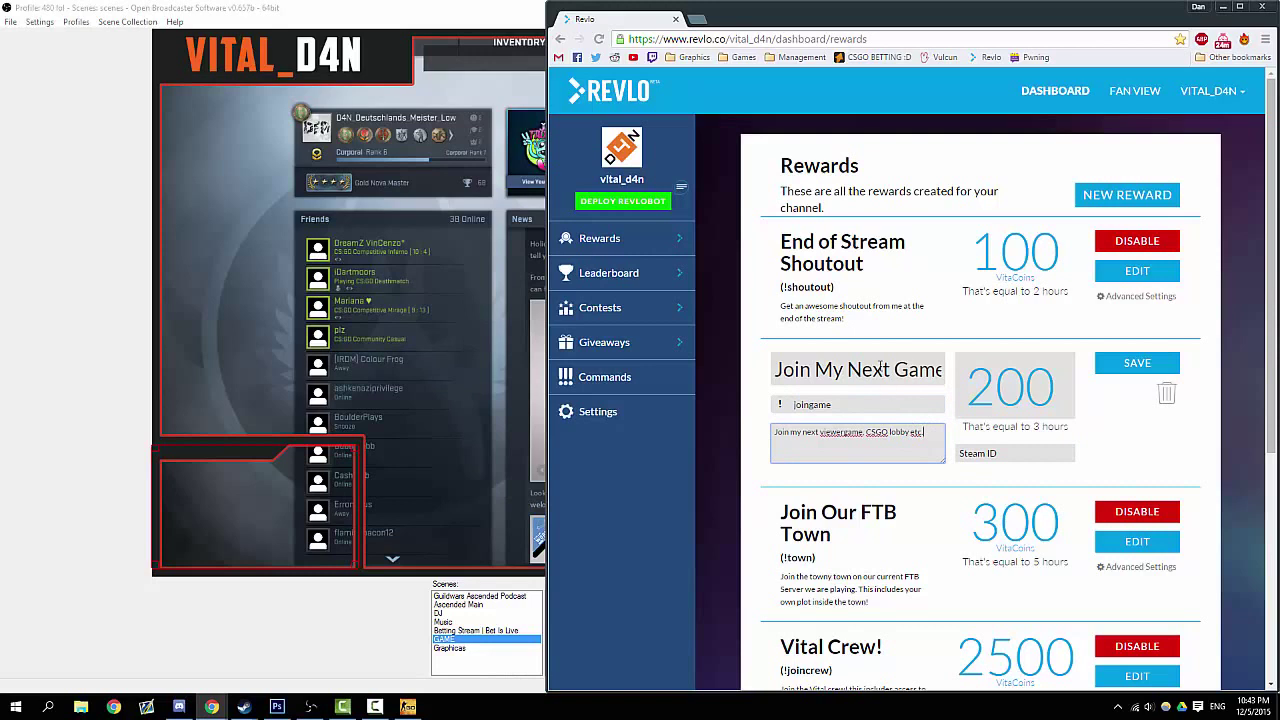
click(1130, 364)
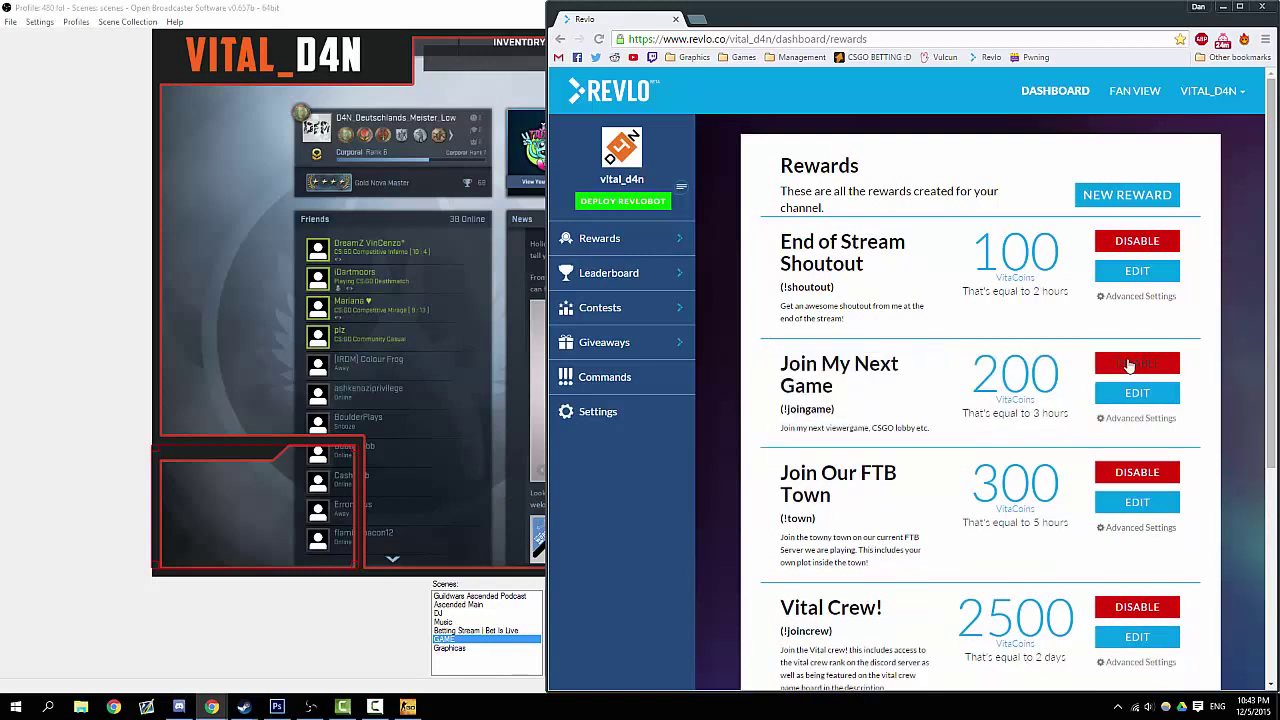
click(622, 203)
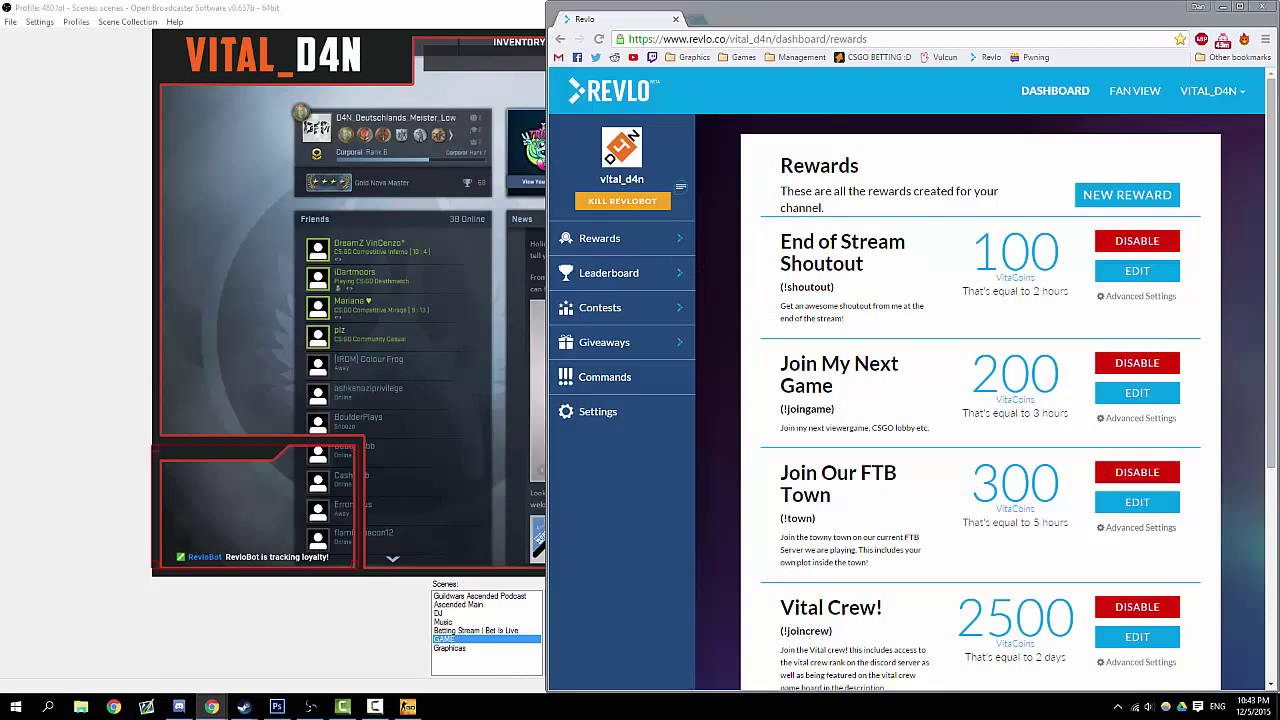
Rename the VitaCoins chat command from vitacoins to coins in Currency settings and save
click(600, 377)
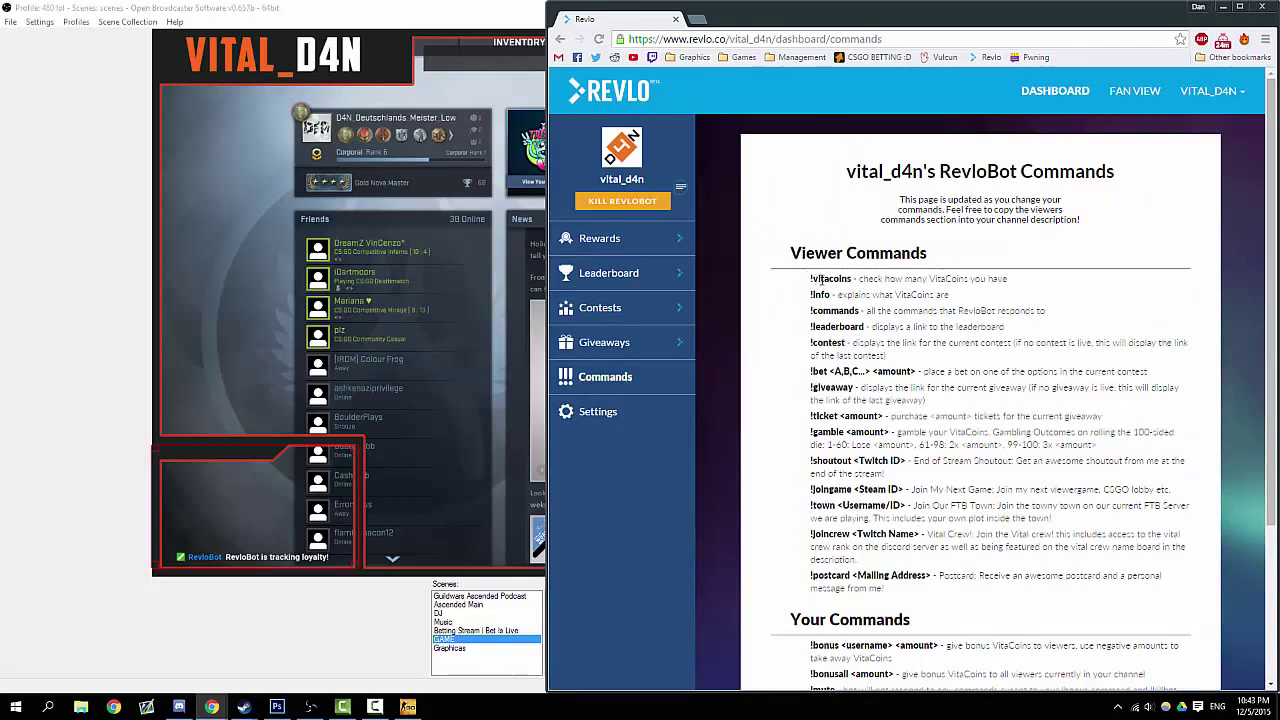
click(606, 405)
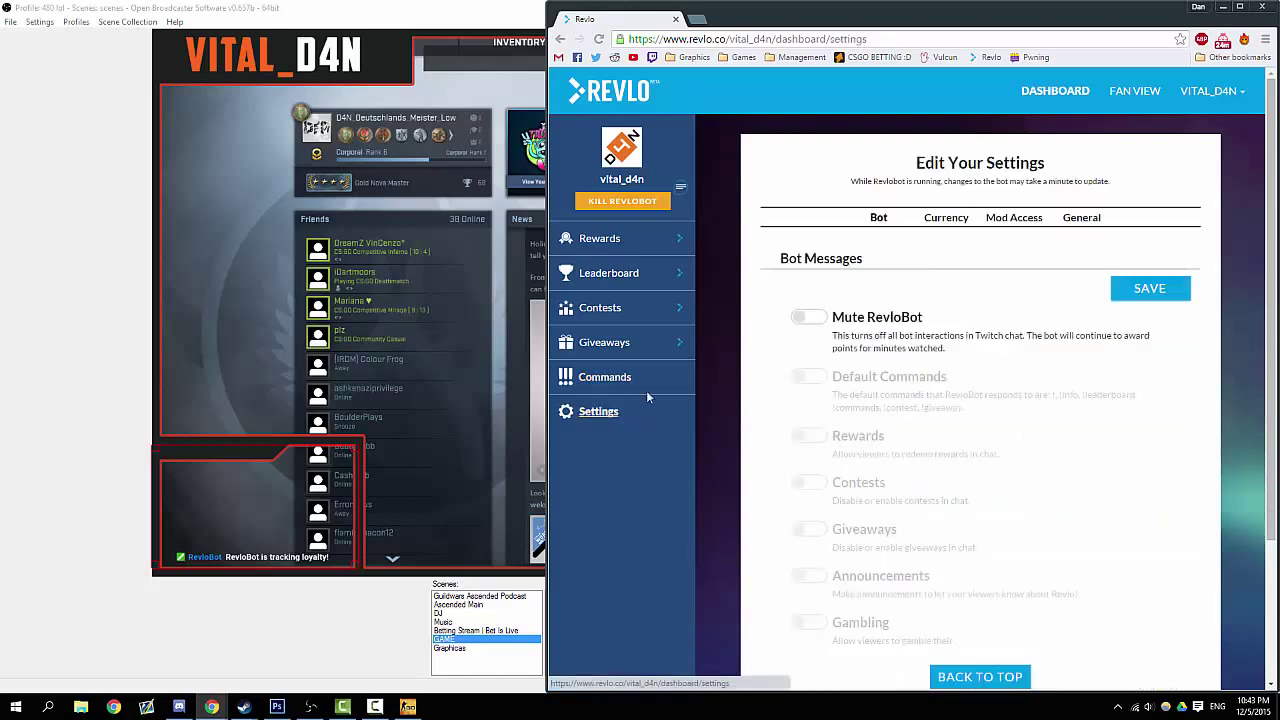
click(966, 218)
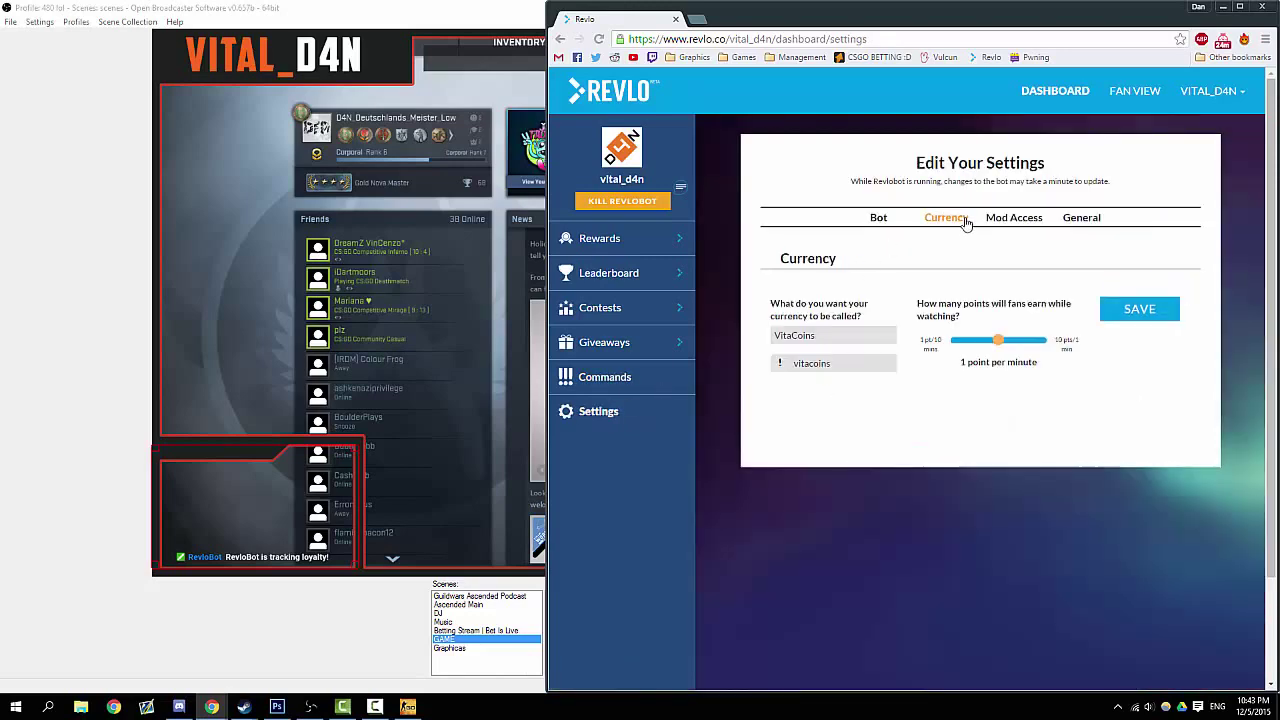
double_click(857, 362)
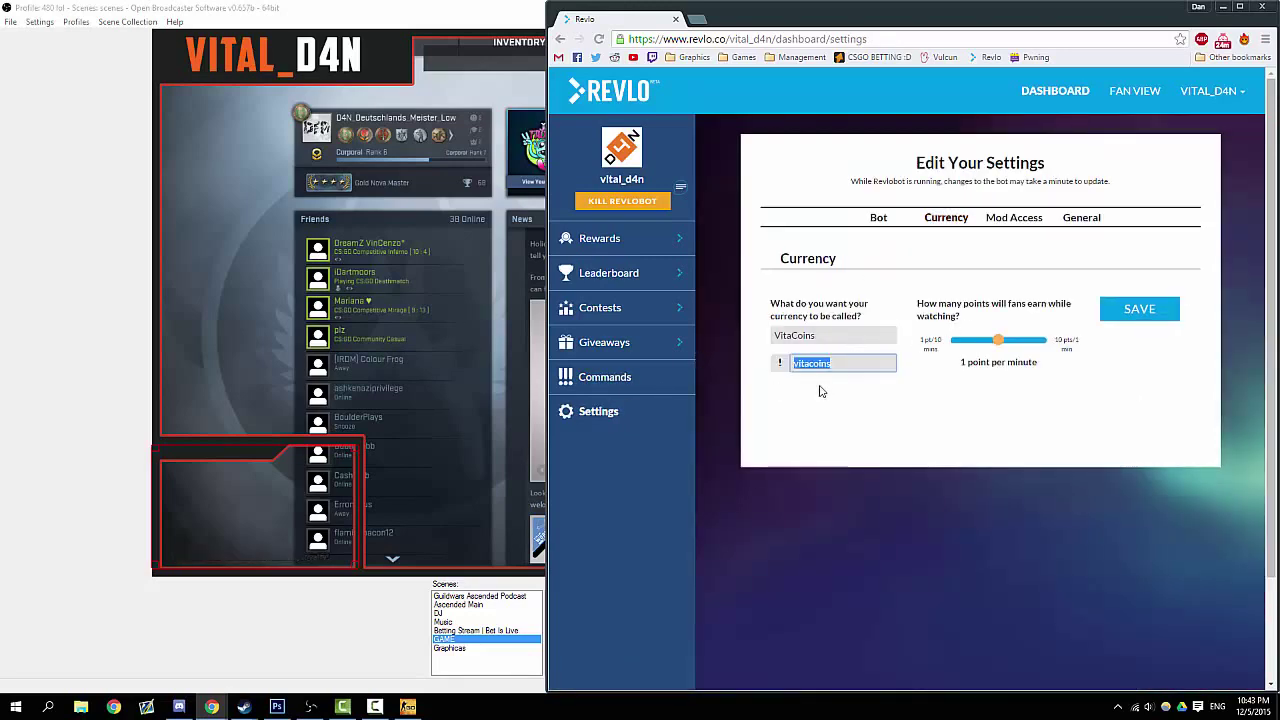
text(vitalcoi)
text(n)
key(BackSpace)
key(BackSpace)
key(BackSpace)
key(BackSpace)
key(BackSpace)
key(BackSpace)
key(BackSpace)
key(BackSpace)
key(BackSpace)
text(coins)
click(1121, 315)
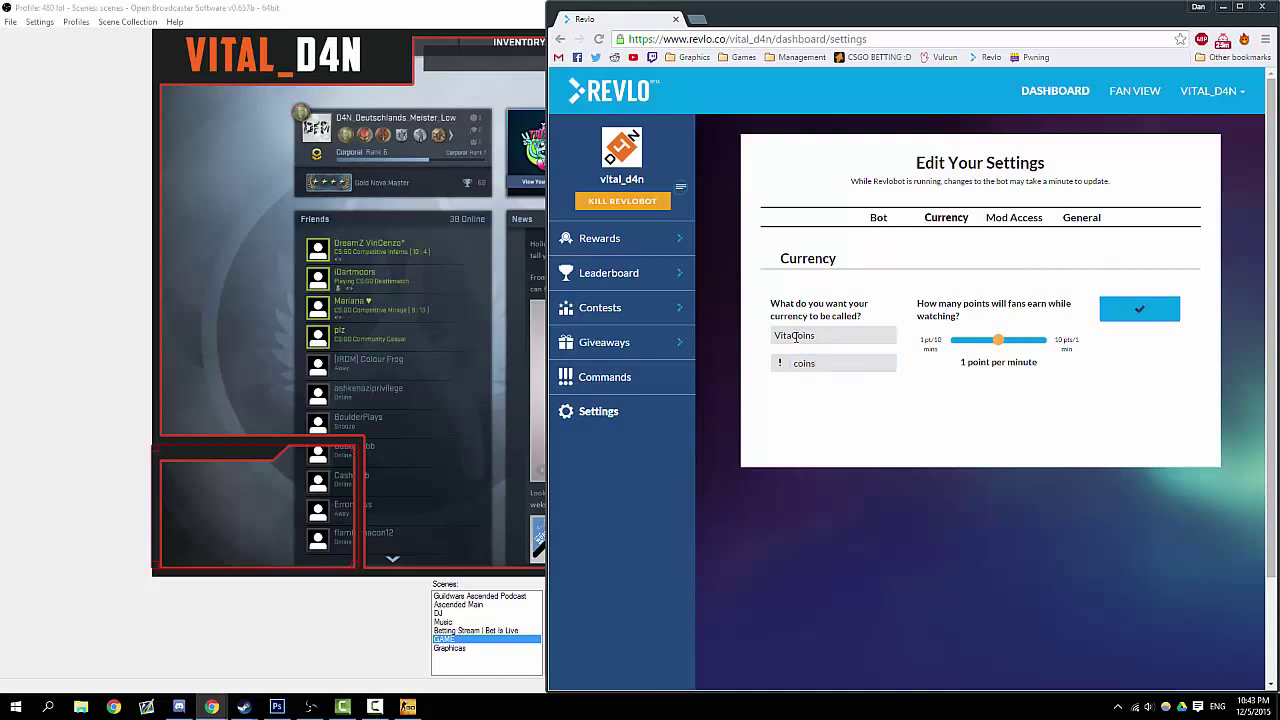
click(1140, 308)
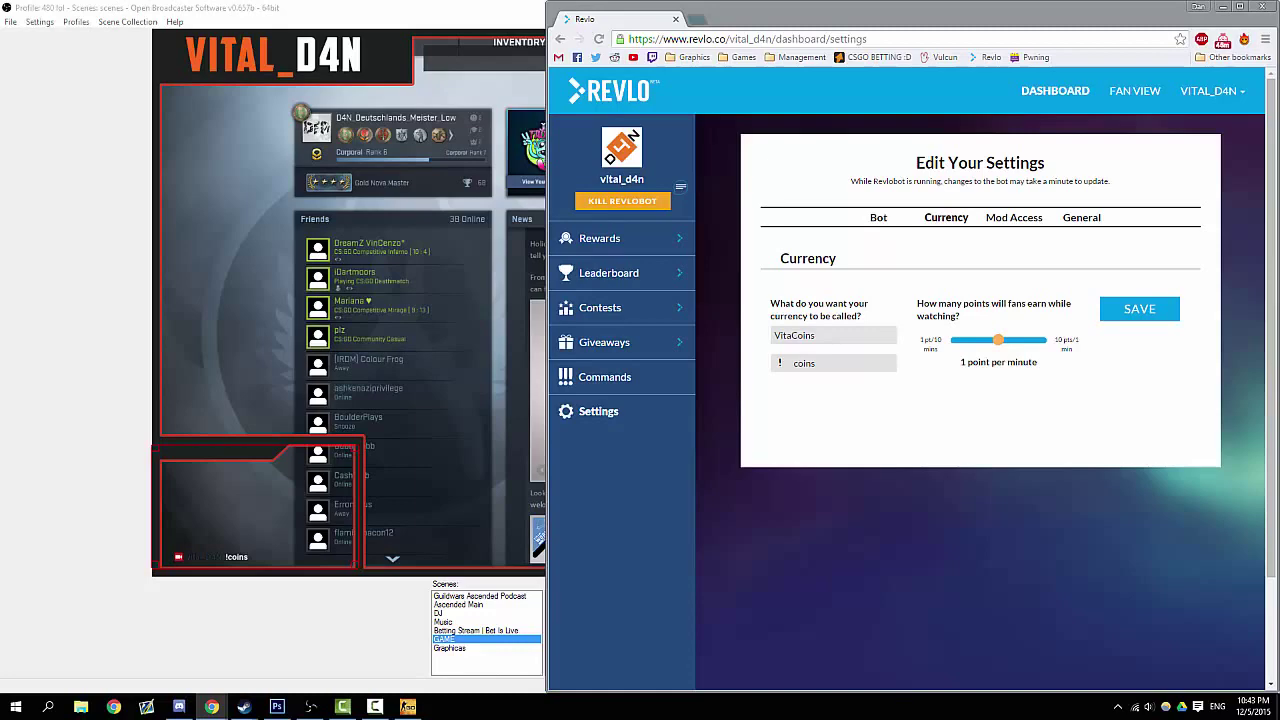
Go back to the bot commands list and highlight the !coins command text
click(604, 385)
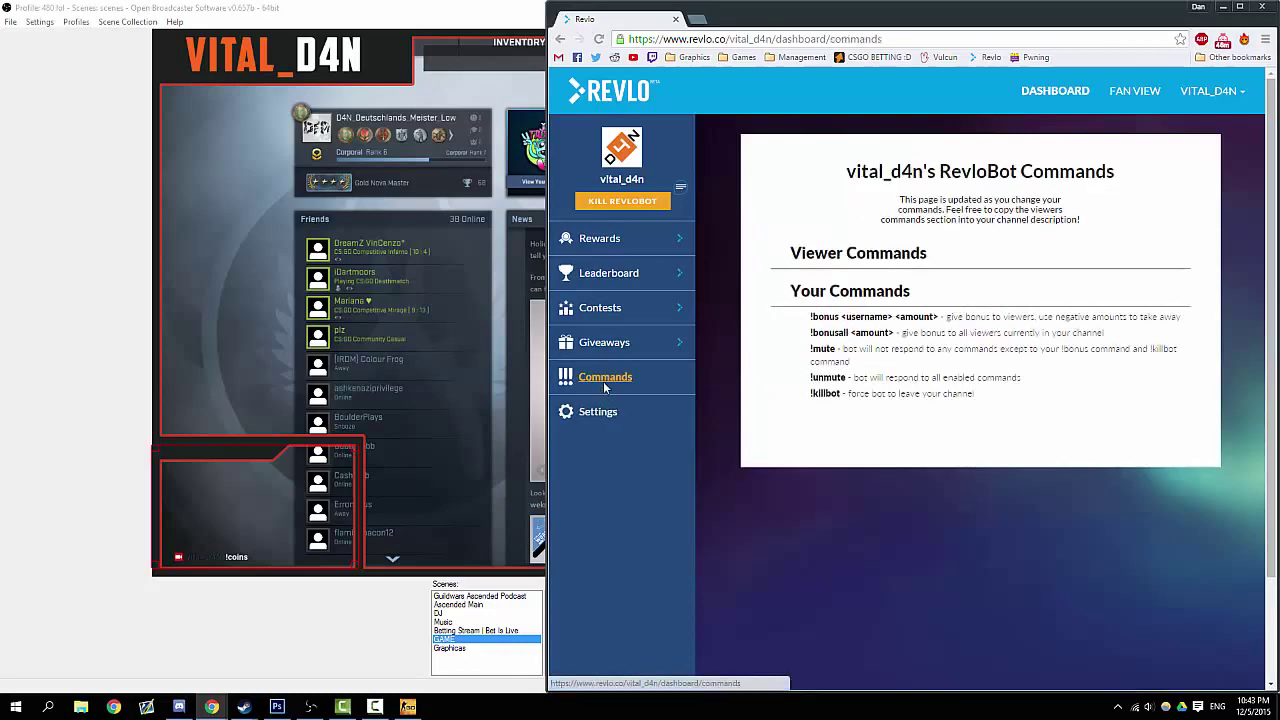
drag(808, 279, 836, 279)
key(alt+Tab)
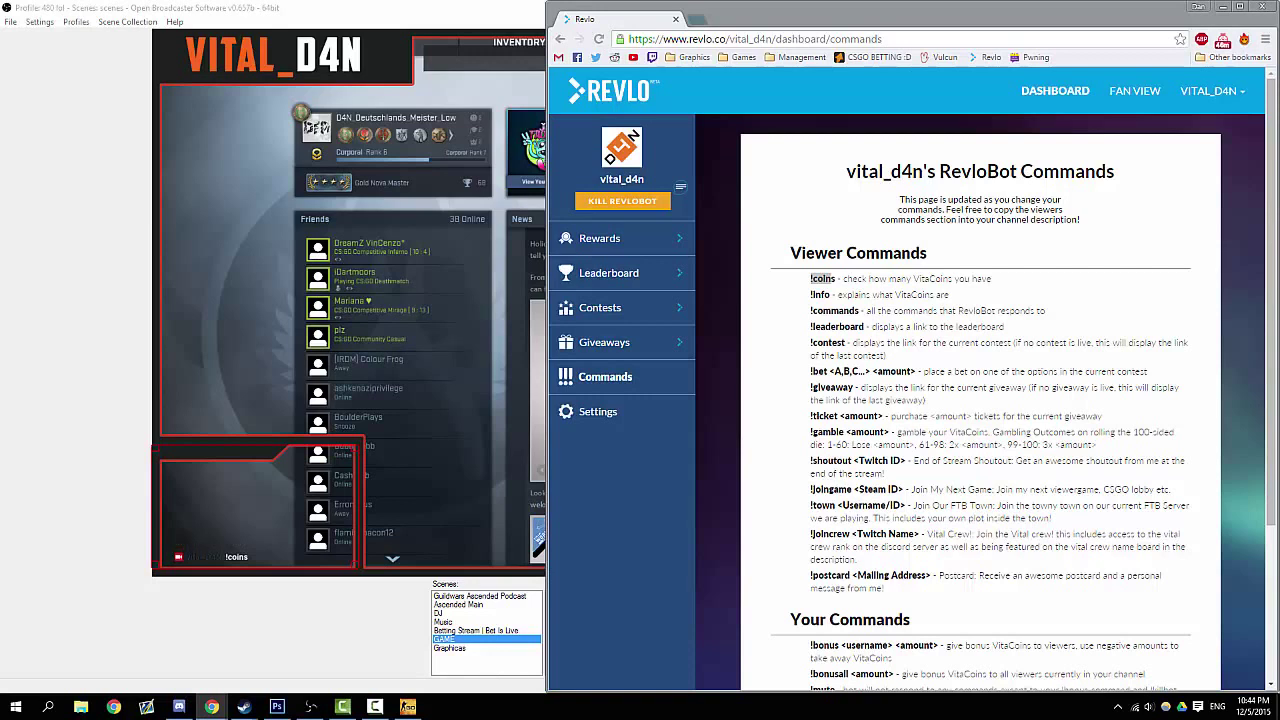
click(1174, 266)
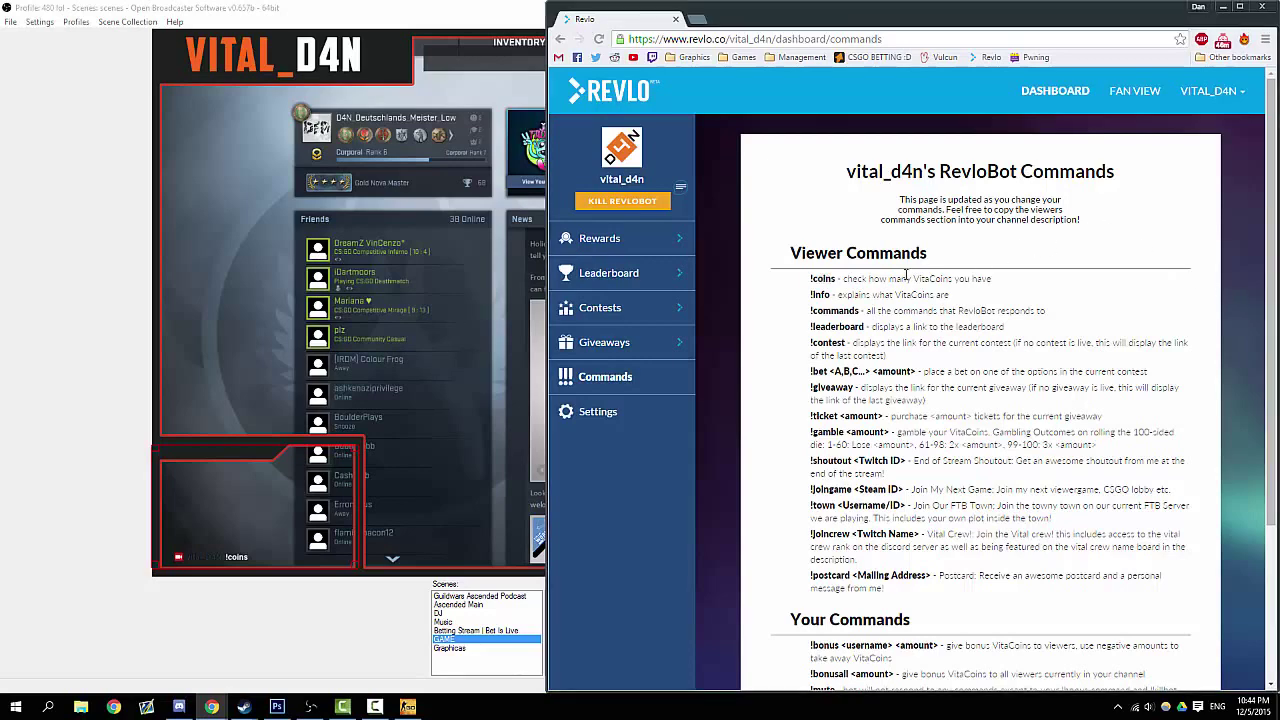
Open My Rewards and highlight the !shoutout and !joingame command text
click(614, 244)
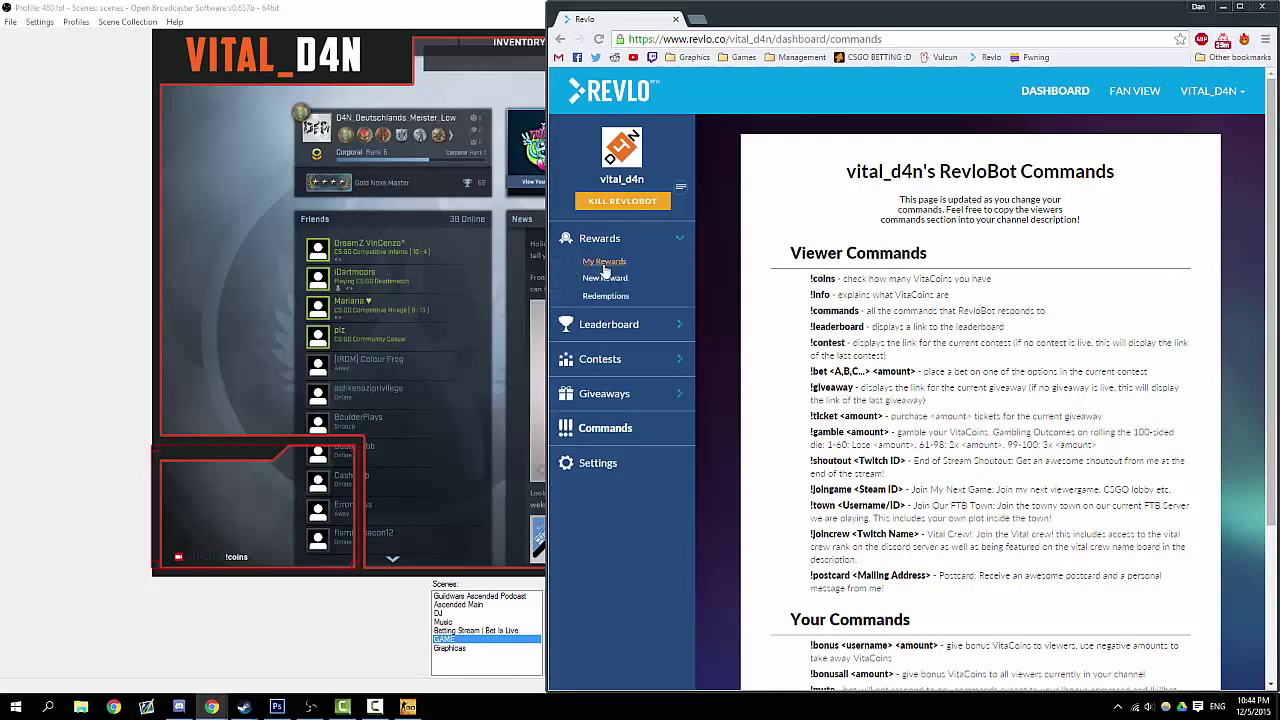
click(604, 262)
drag(838, 288, 784, 287)
click(783, 287)
drag(783, 410, 832, 412)
key(alt+Tab)
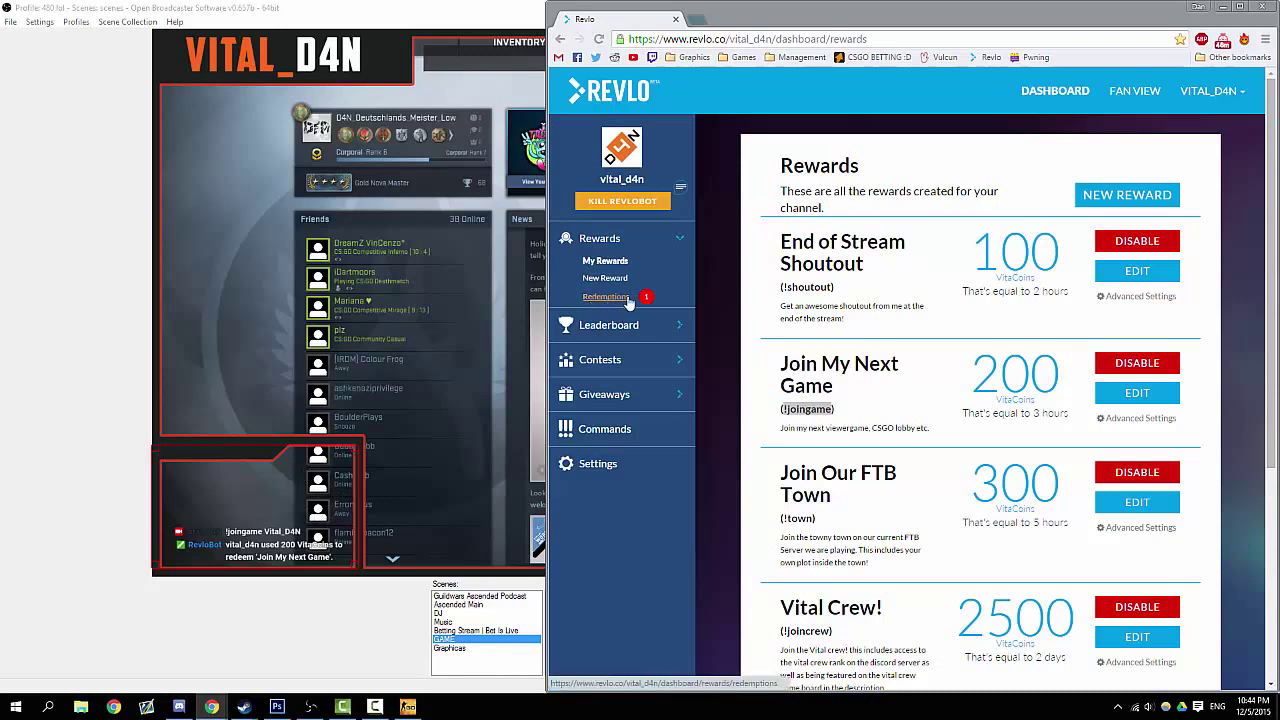
Open the pending Redemptions and inspect the Join My Next Game redemption's details
click(628, 302)
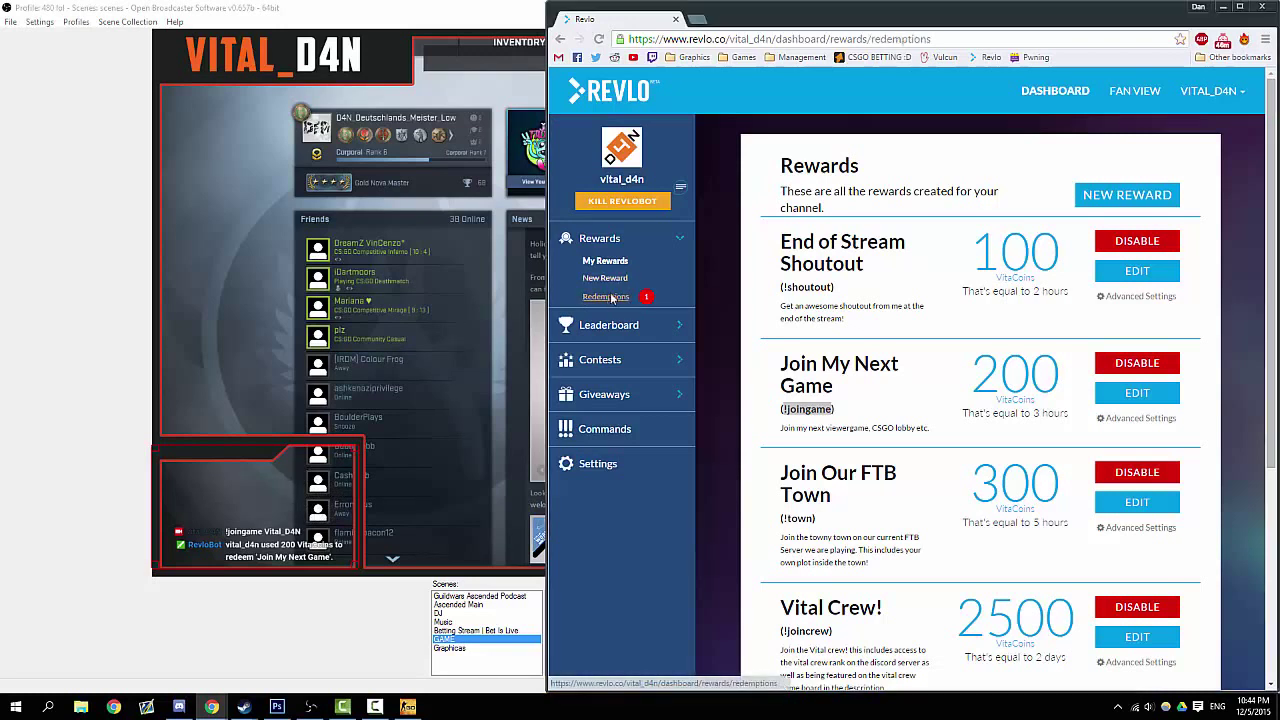
drag(783, 314, 874, 318)
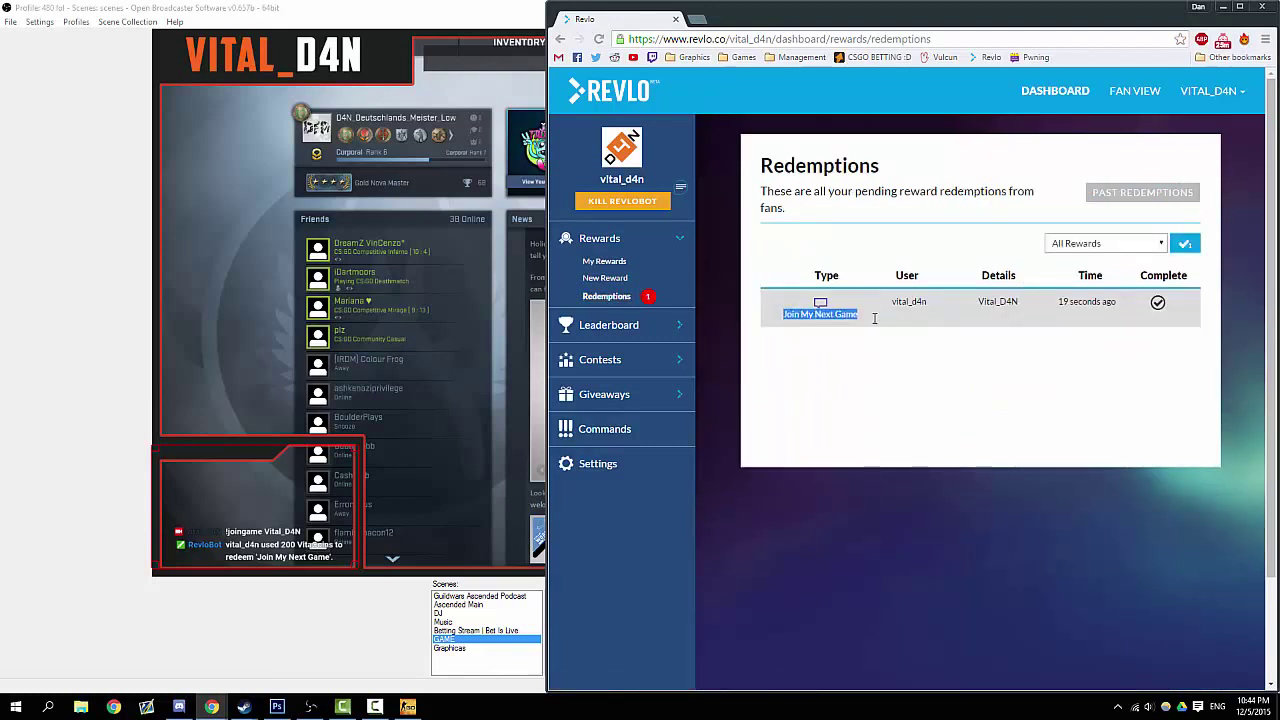
click(880, 314)
drag(905, 305, 941, 305)
click(990, 307)
double_click(990, 307)
click(958, 308)
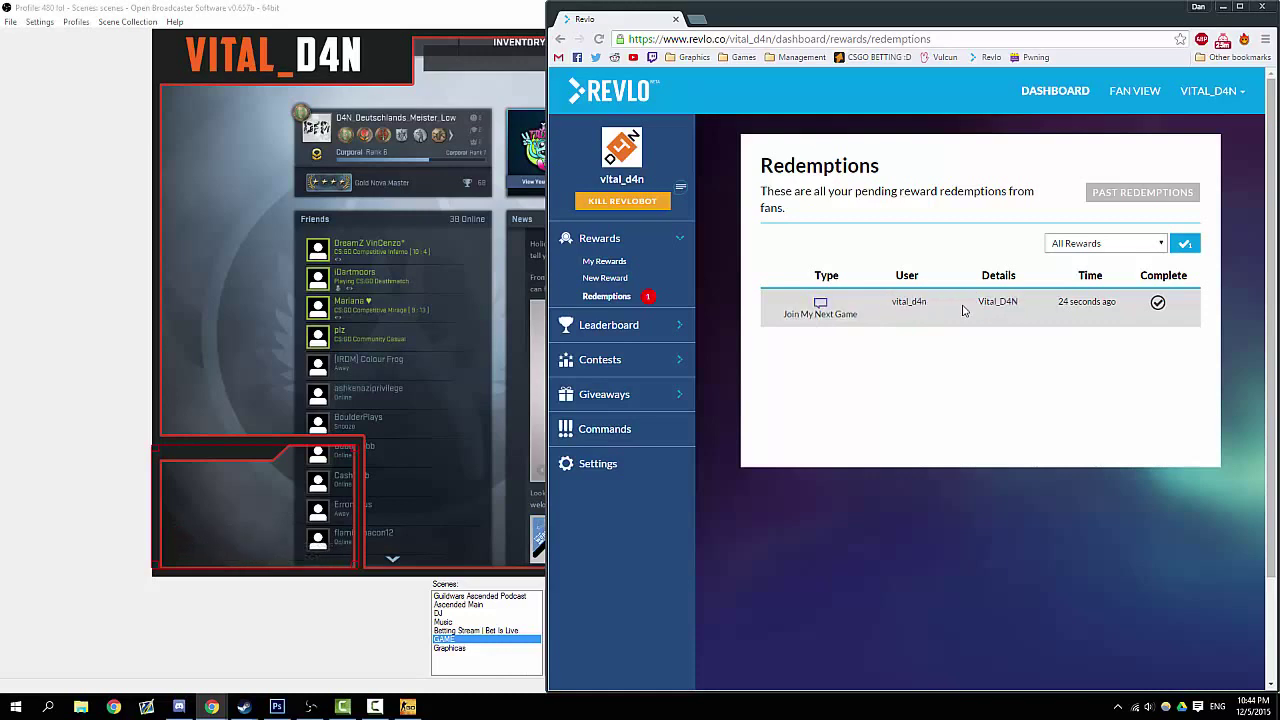
double_click(976, 308)
click(1135, 324)
Mark the Join My Next Game redemption as complete
click(1157, 304)
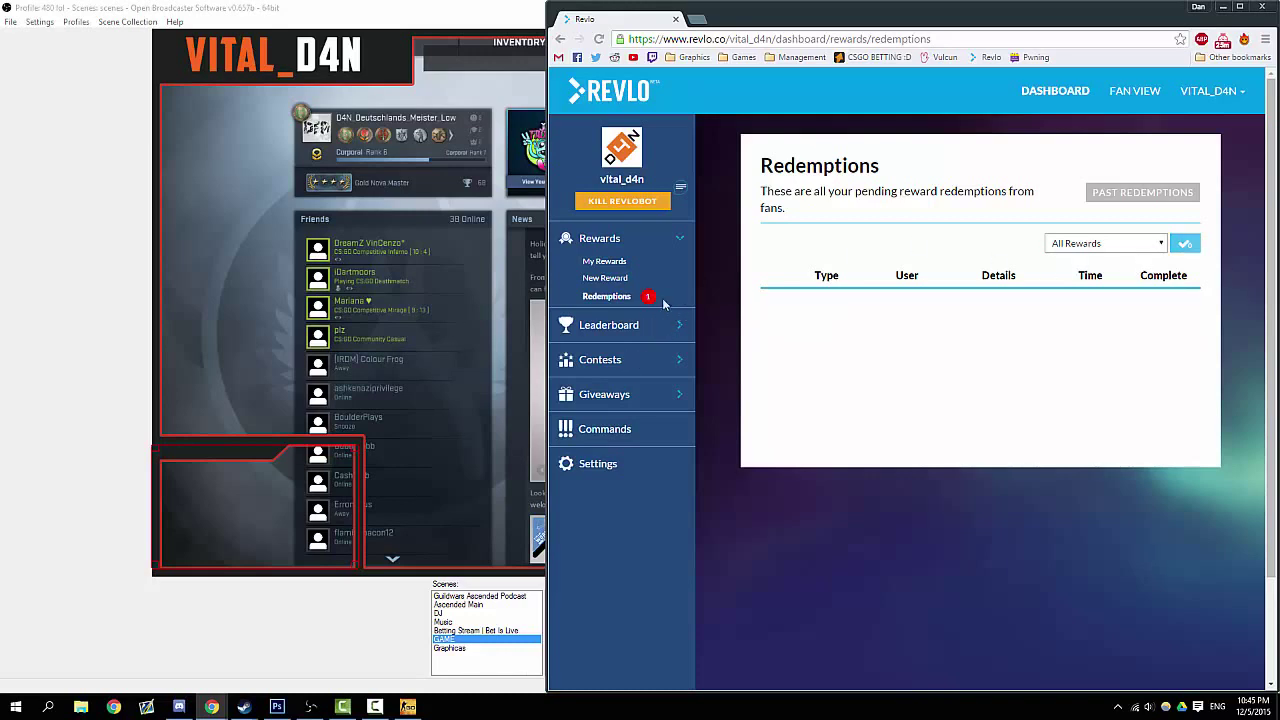
click(609, 334)
click(609, 241)
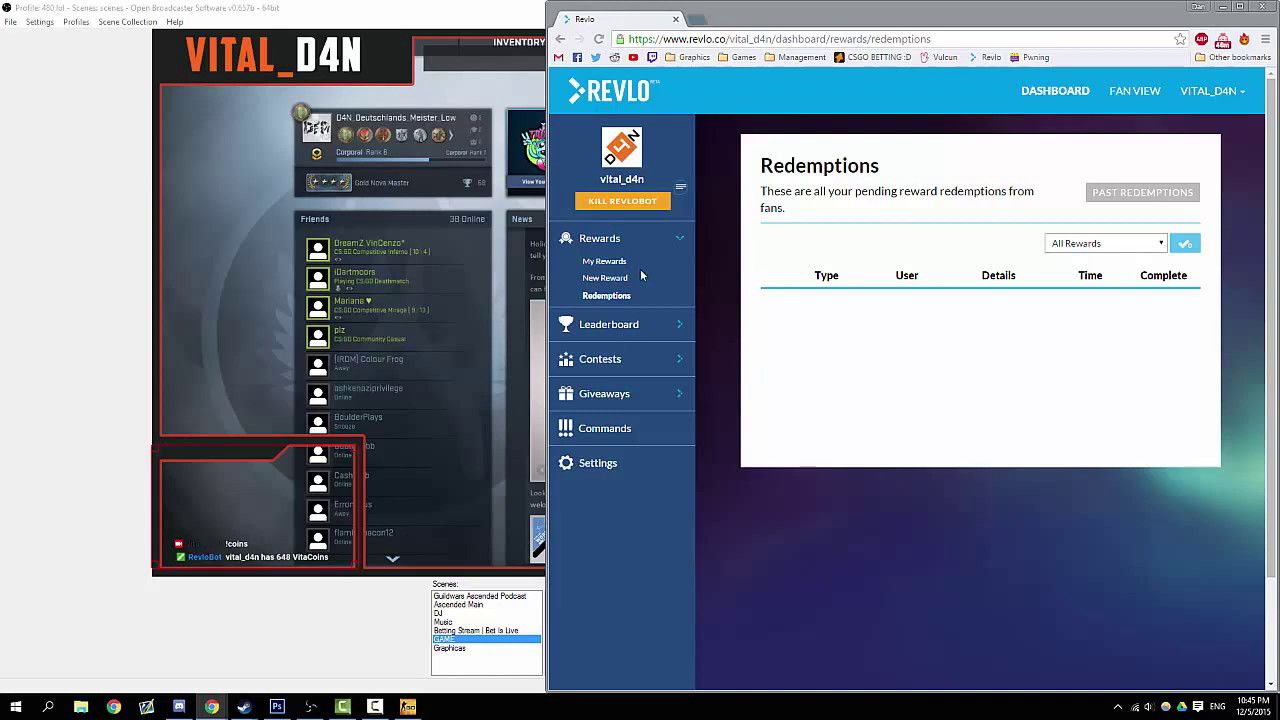
Show the Currency settings and highlight the 1 point per minute earning rate
click(598, 463)
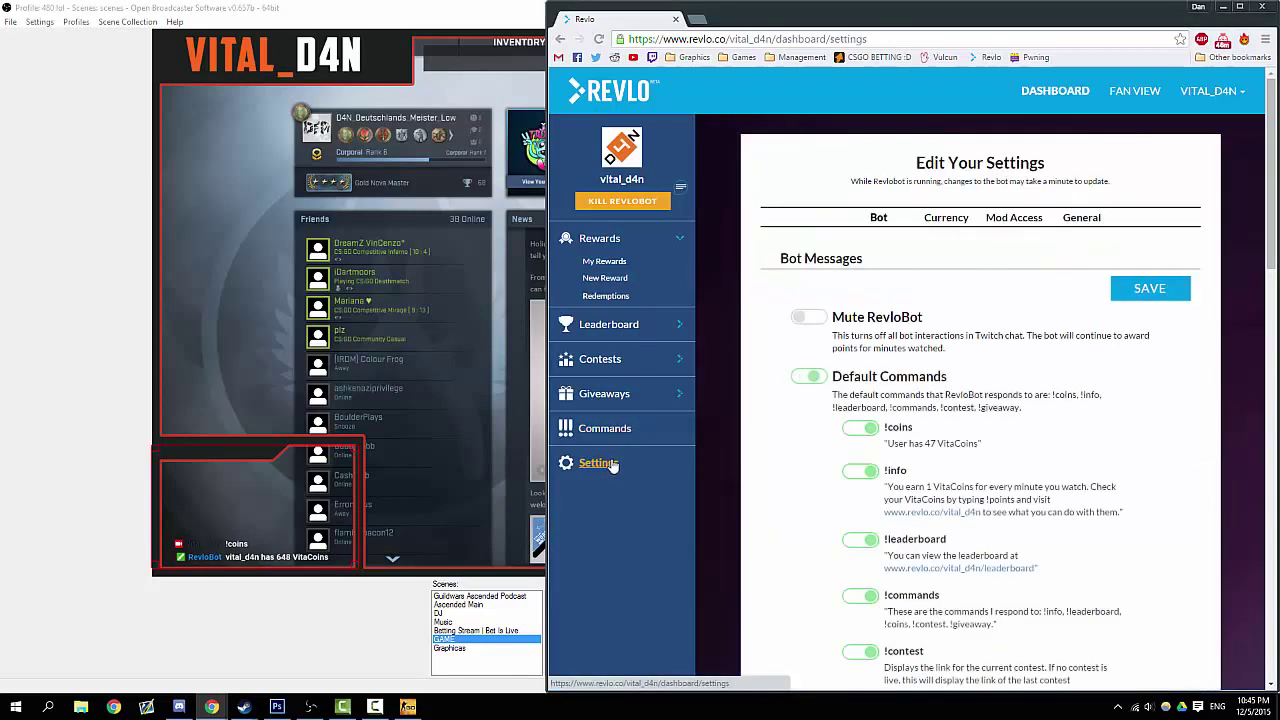
click(958, 219)
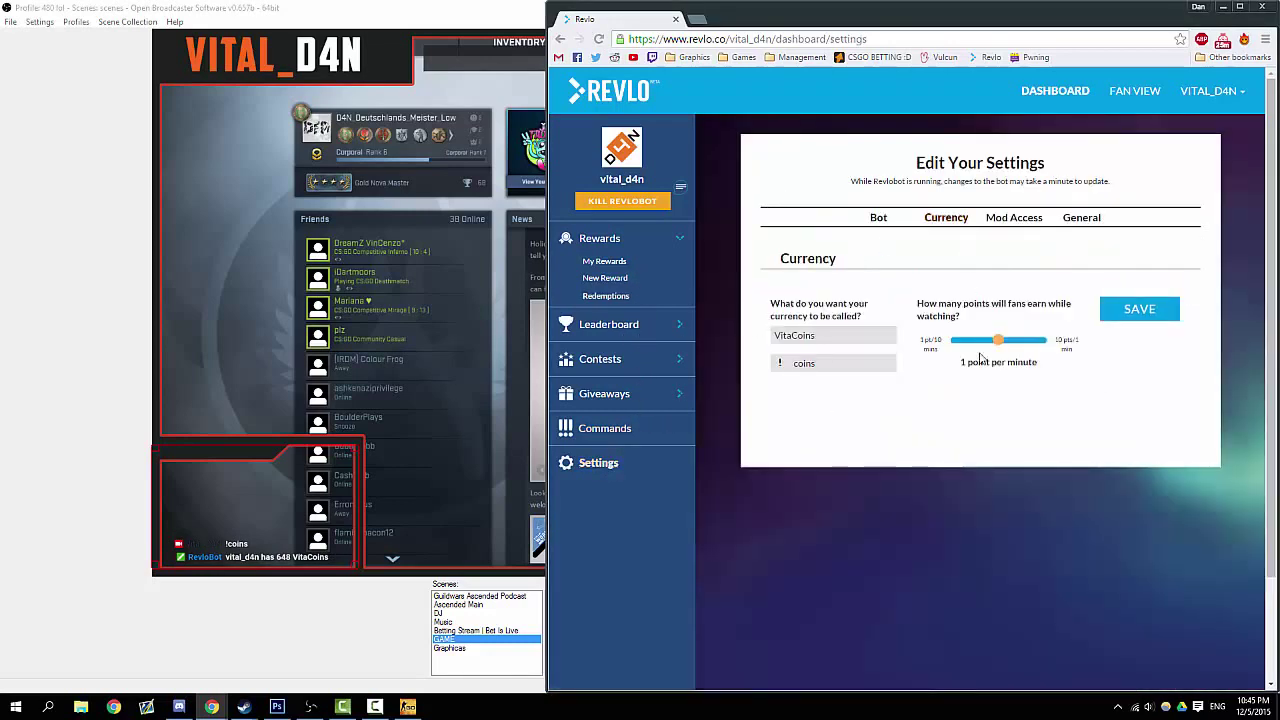
drag(962, 365, 1046, 364)
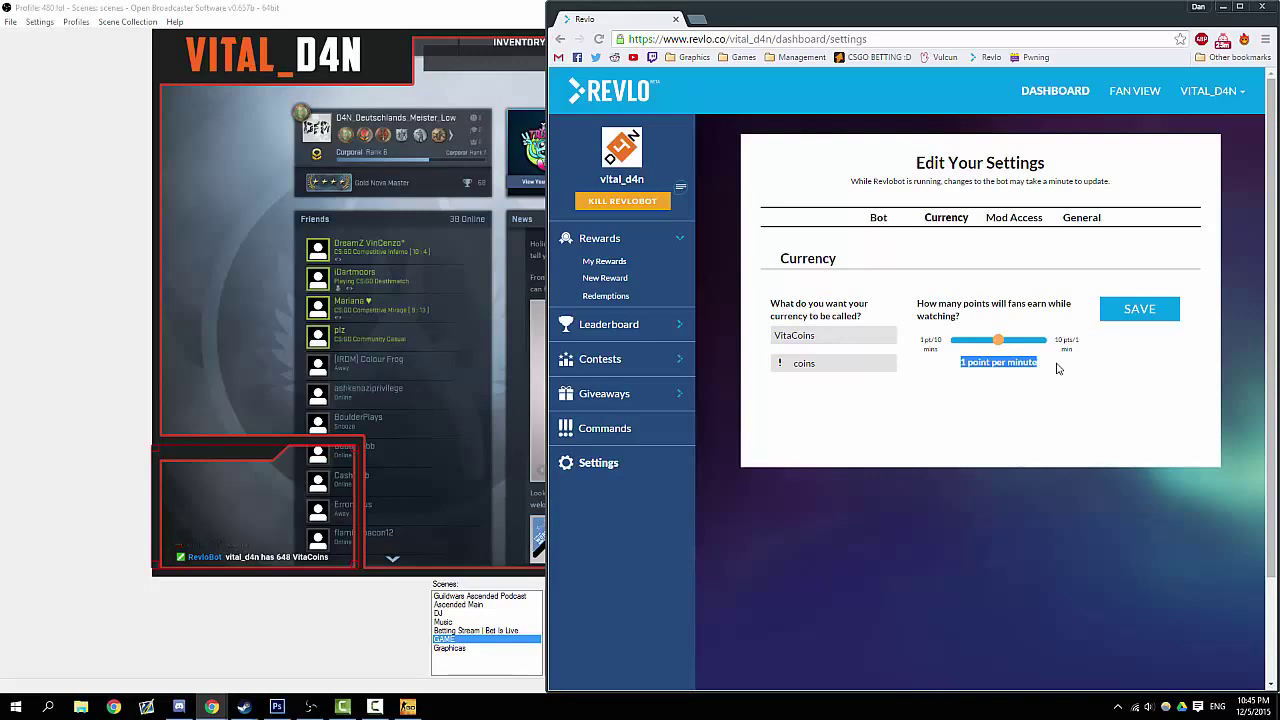
click(698, 21)
click(804, 19)
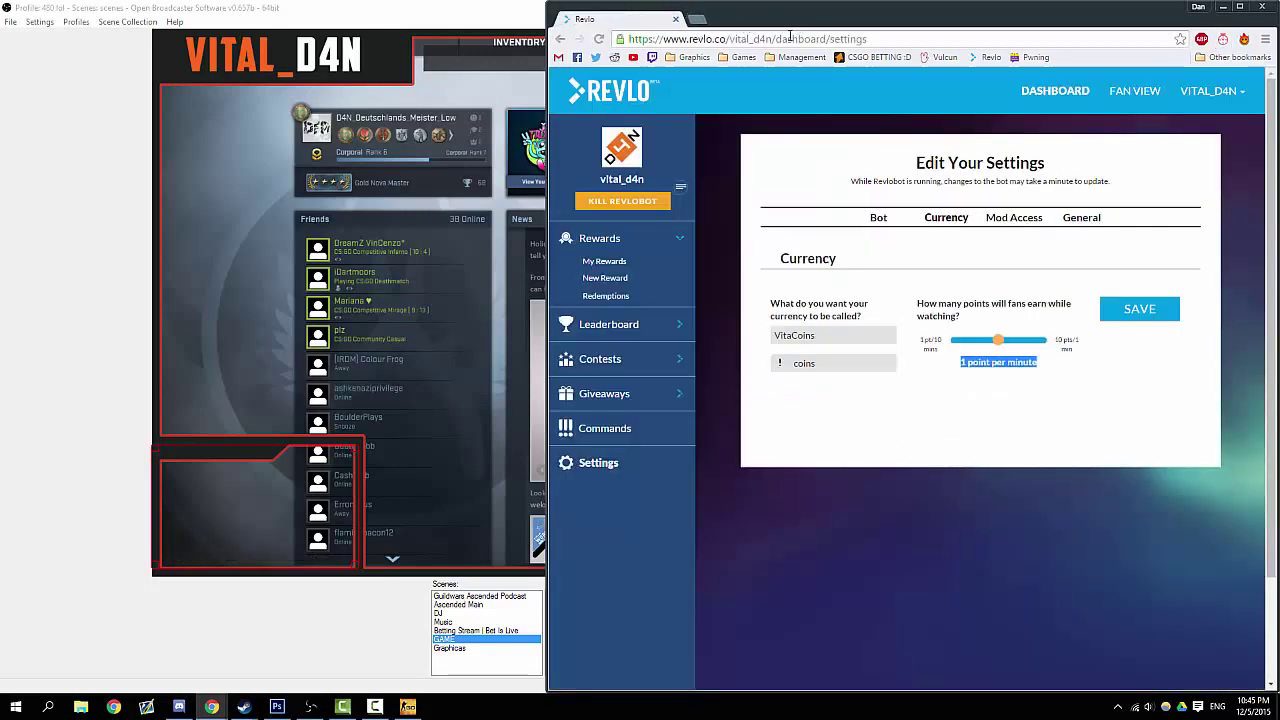
Preview the fan view profile showing the 648 VitaCoins balance
click(1135, 93)
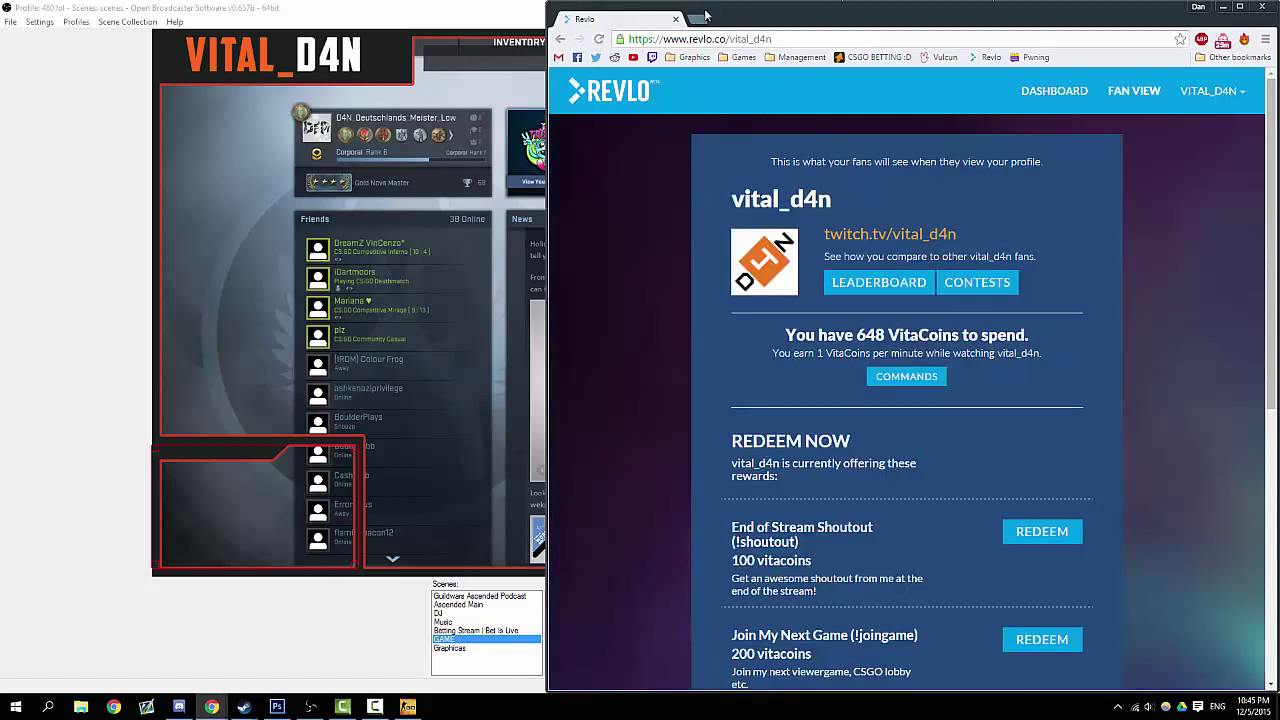
drag(729, 38, 799, 36)
click(1120, 240)
scroll(917, 400, down, 5)
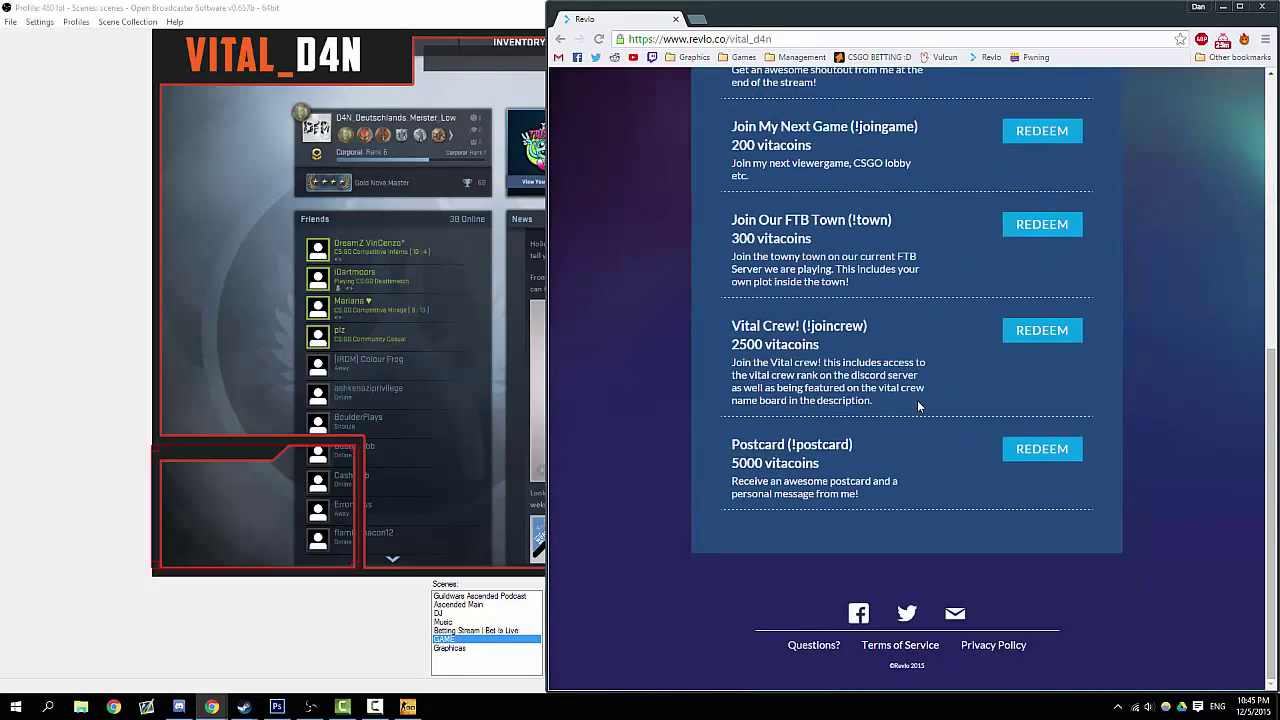
scroll(917, 400, up, 5)
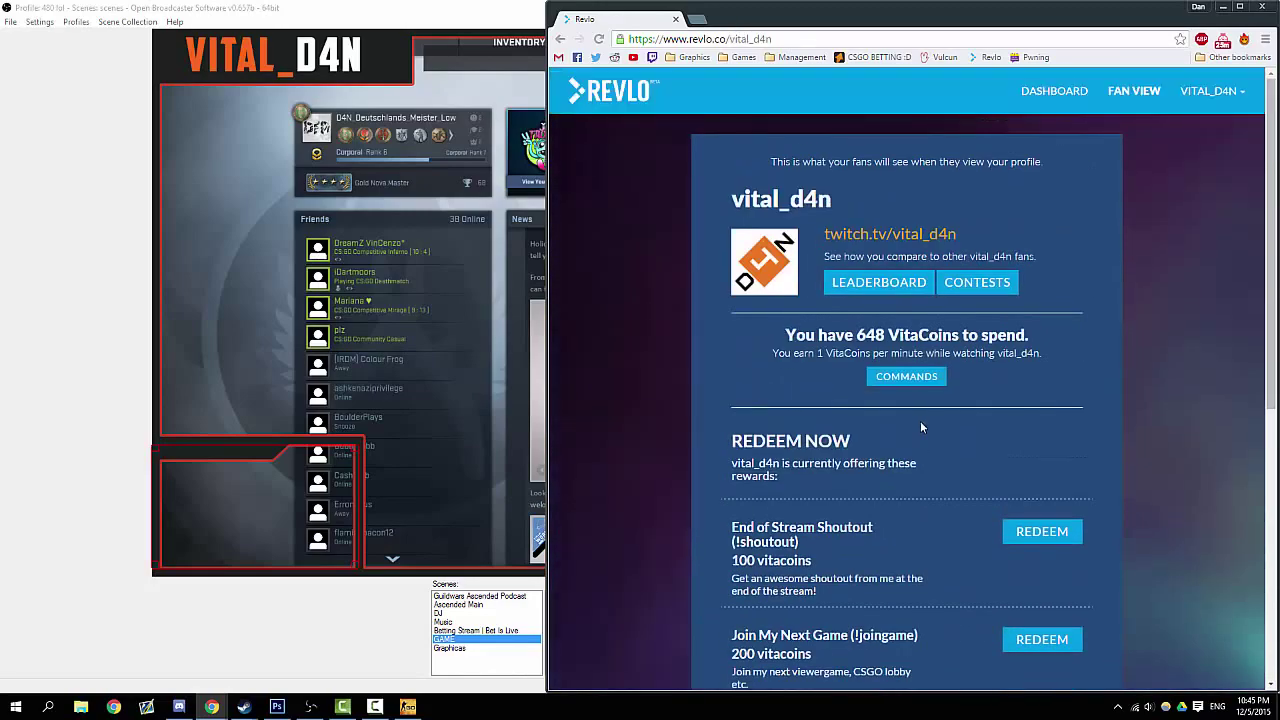
drag(784, 335, 1080, 340)
click(1080, 340)
Check the fan leaderboard's top viewer total of 122 VitaCoins, then return to the profile
click(879, 282)
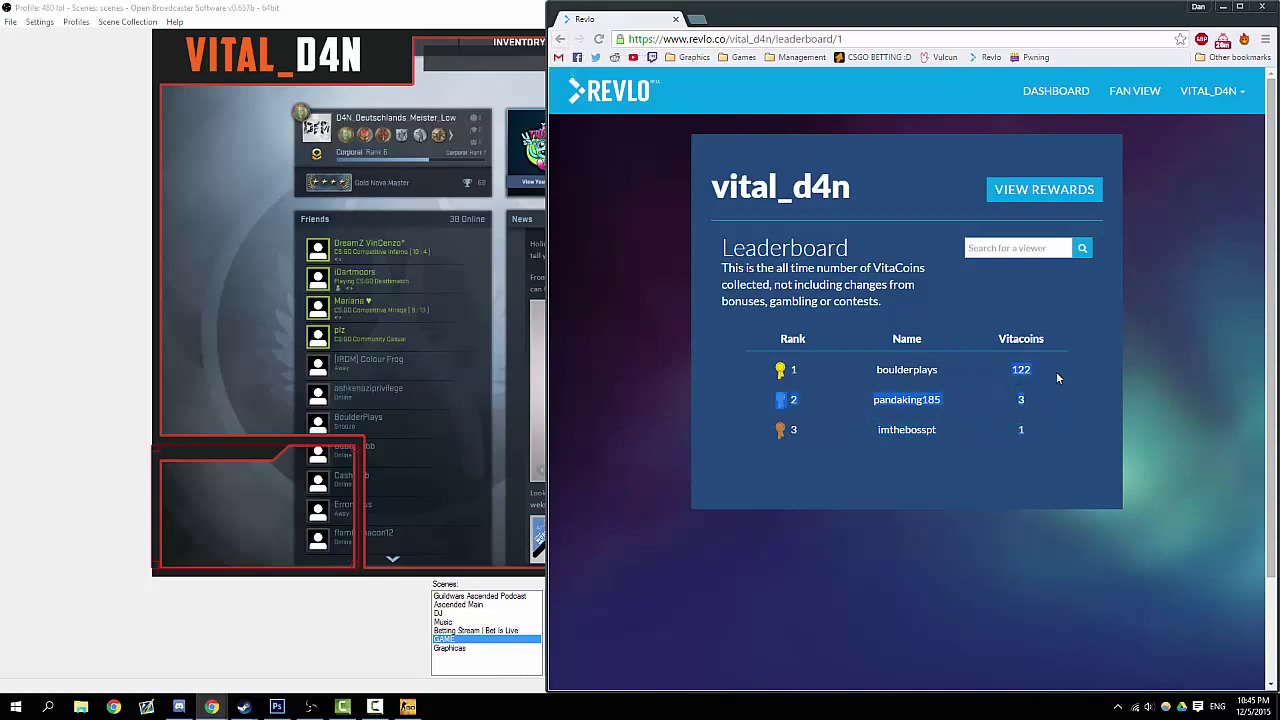
drag(1013, 369, 1064, 374)
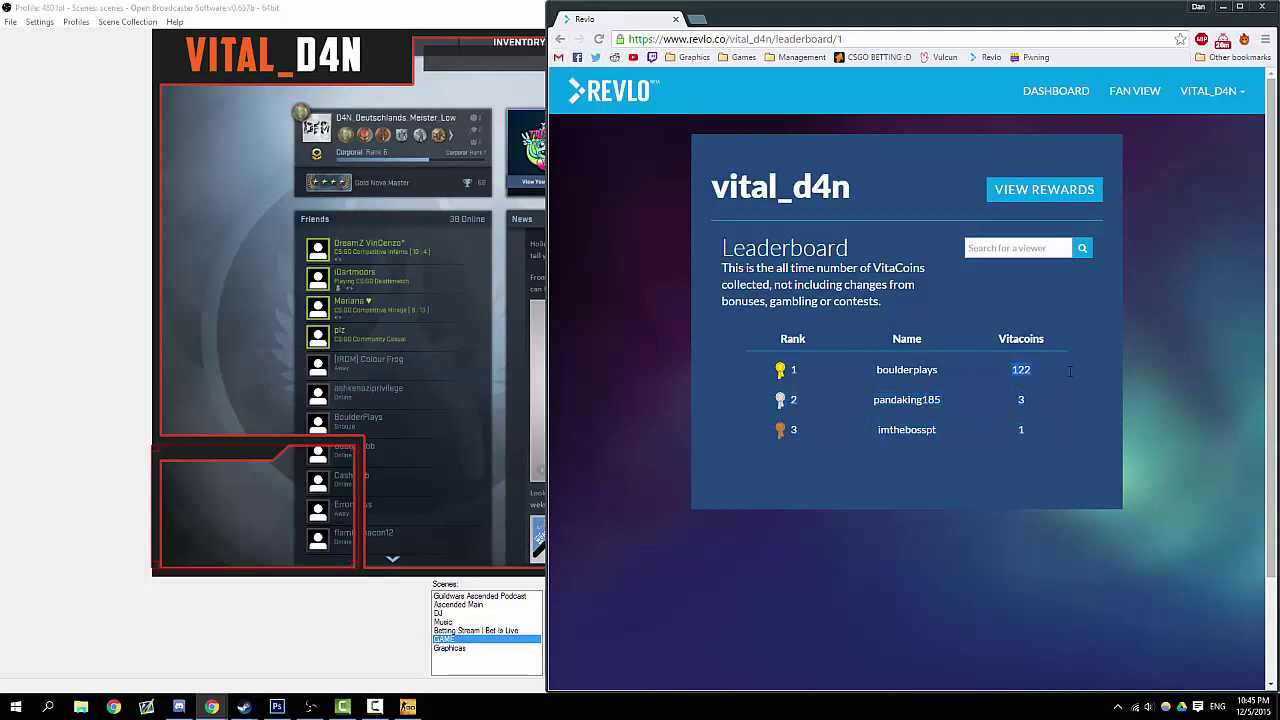
click(560, 41)
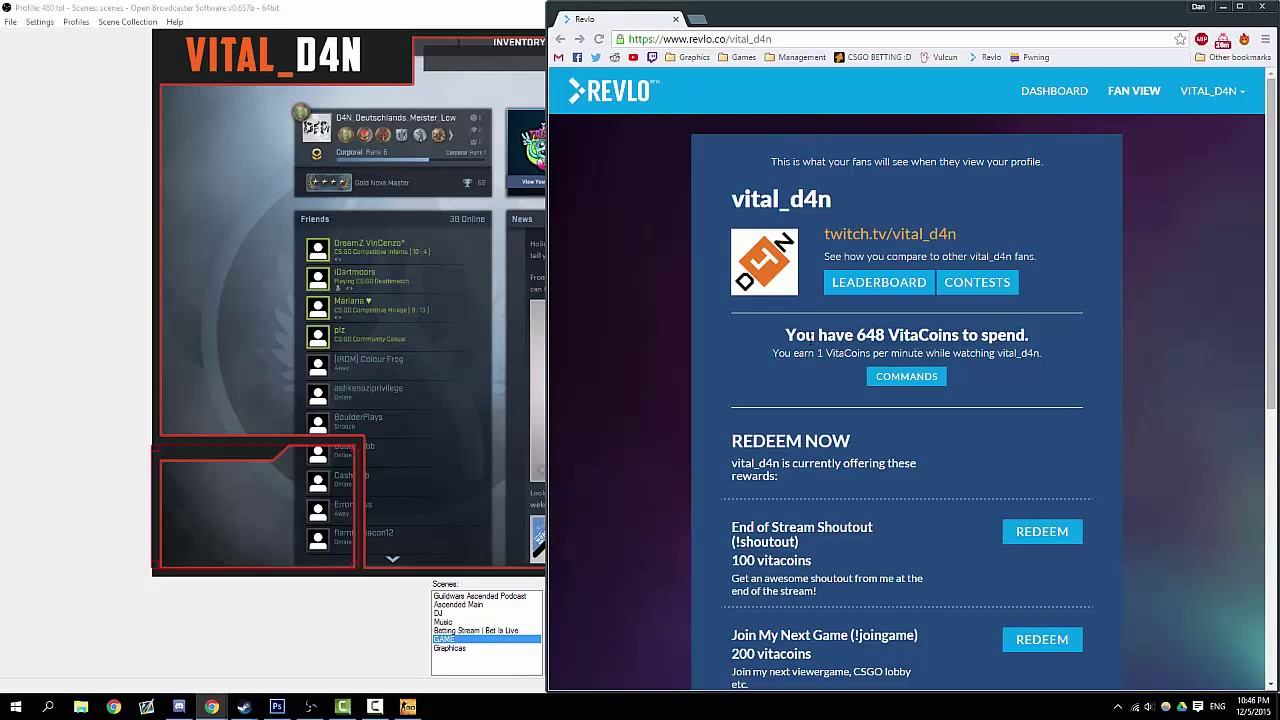
Preview the End of Stream Shoutout redeem form, then return to the dashboard's rewards list
scroll(995, 562, down, 3)
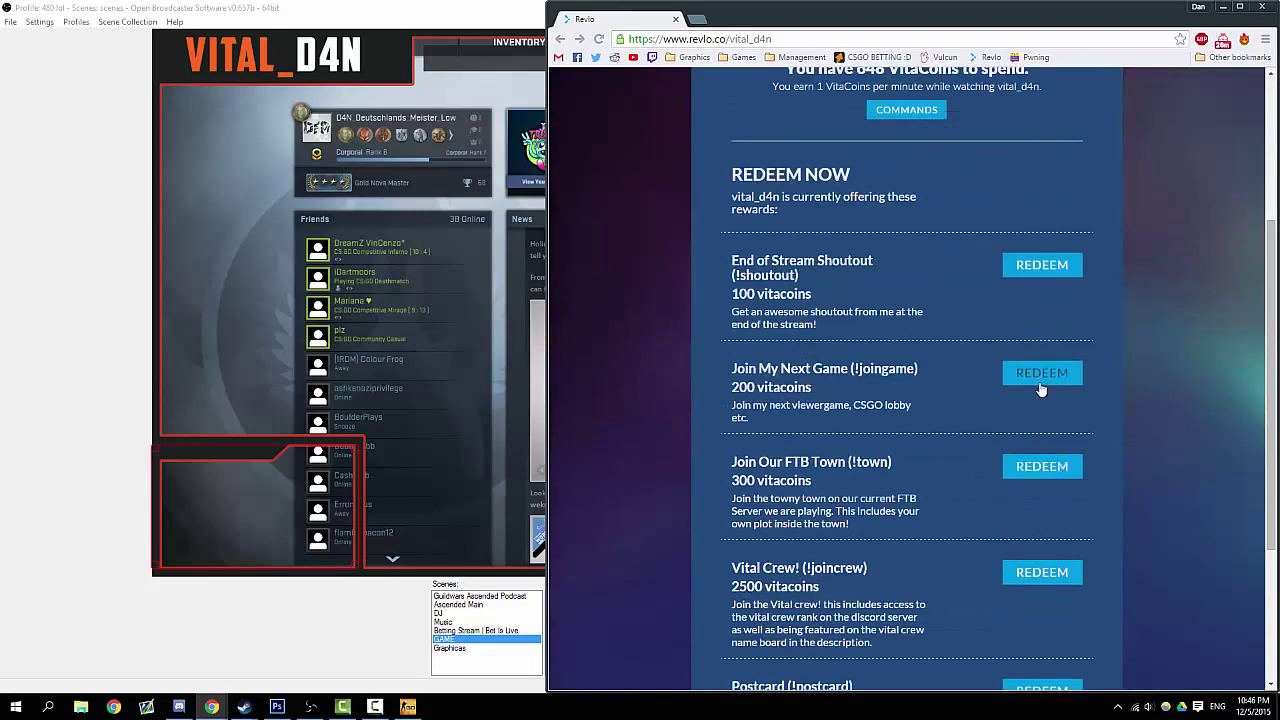
click(1042, 268)
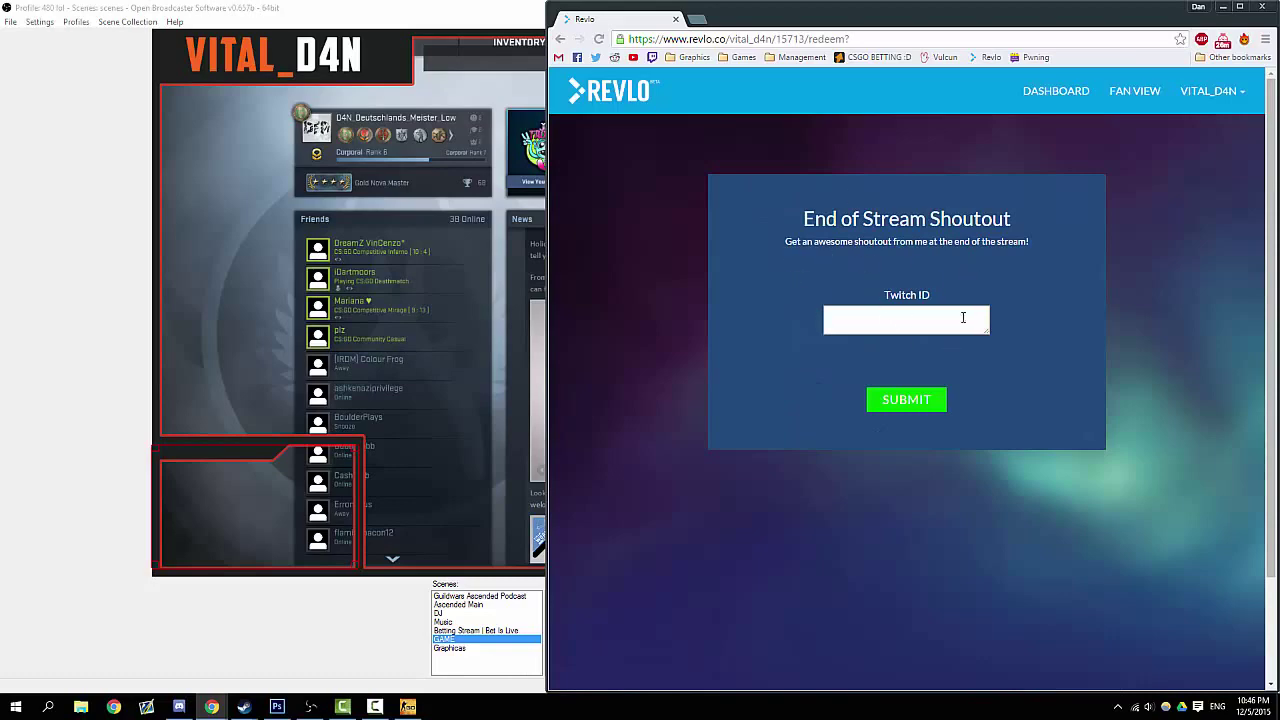
click(560, 39)
scroll(700, 170, up, 3)
click(1032, 88)
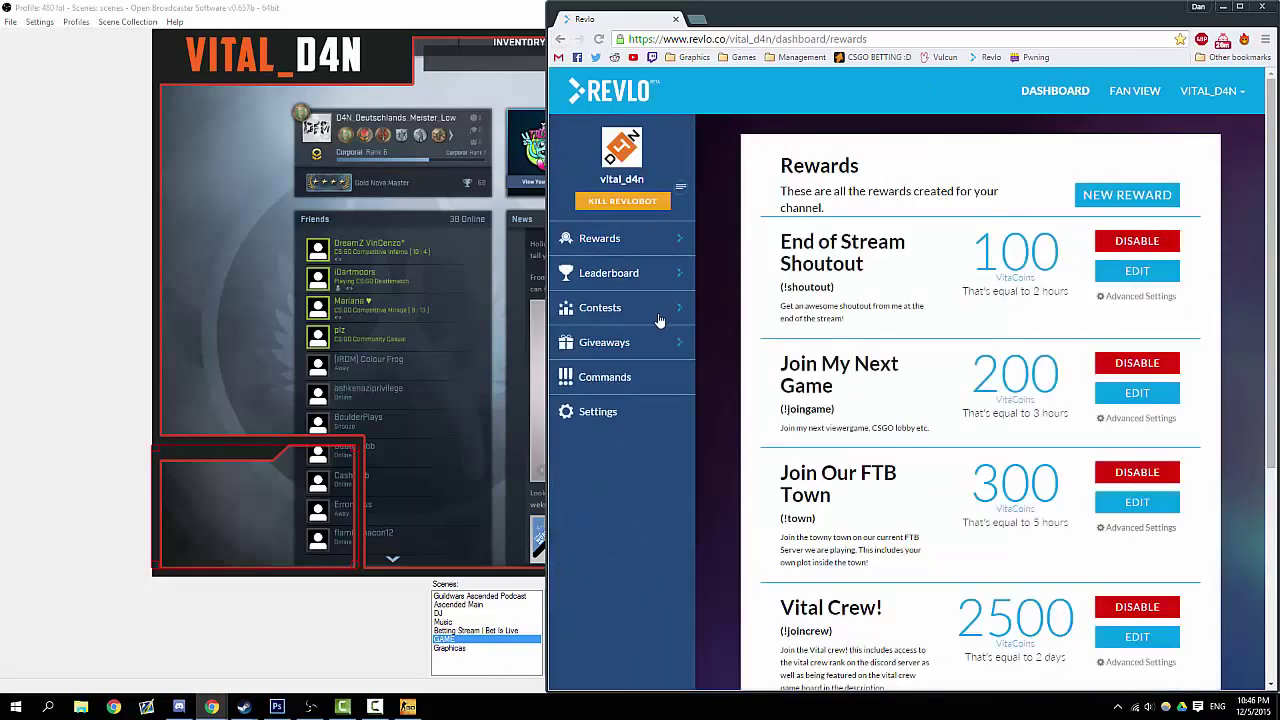
Name a new giveaway 'CSGO Steam Gift Code' with a custom ticket cost of 15
click(624, 347)
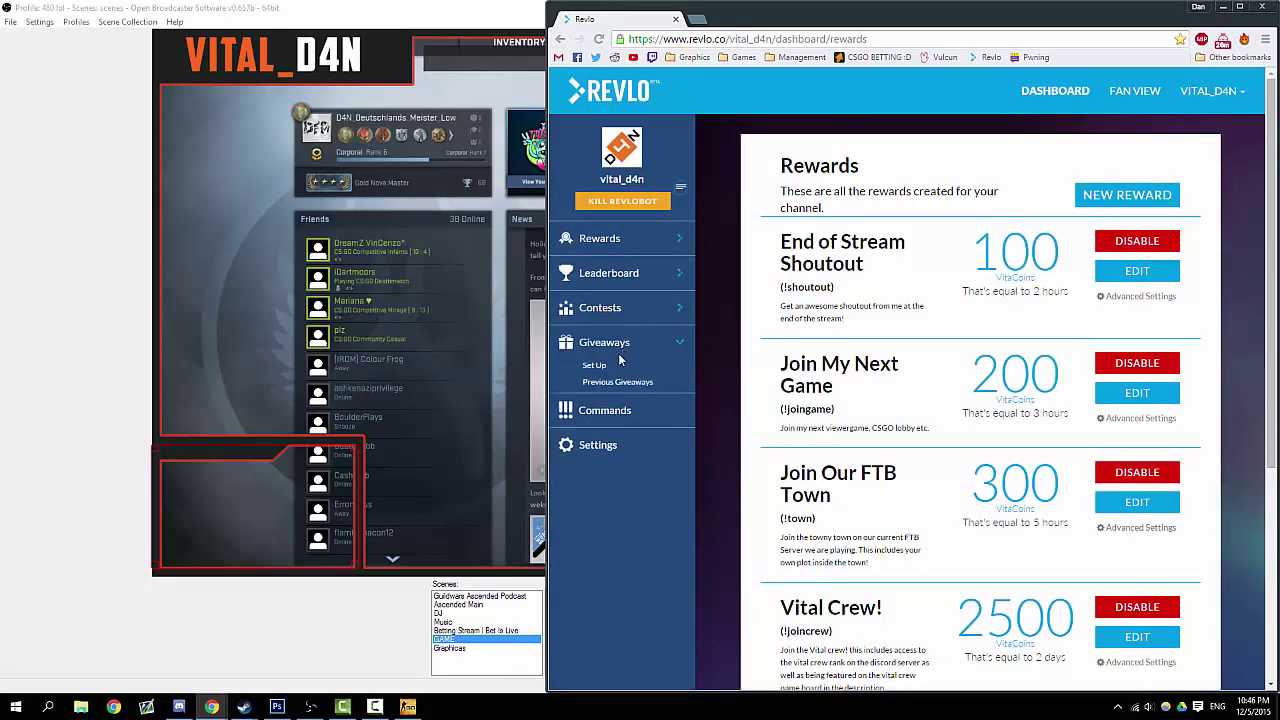
click(607, 366)
click(820, 231)
text(Test)
key(BackSpace)
key(BackSpace)
key(BackSpace)
key(BackSpace)
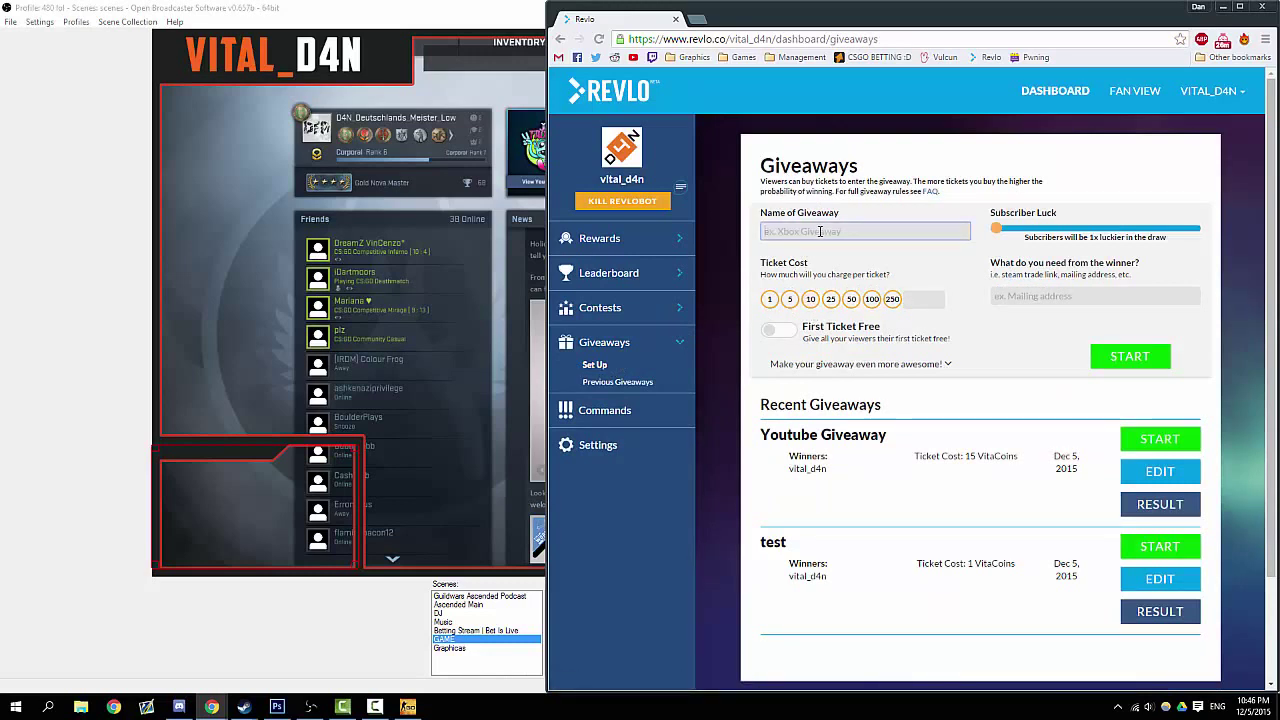
text(T)
key(BackSpace)
text(CSGO )
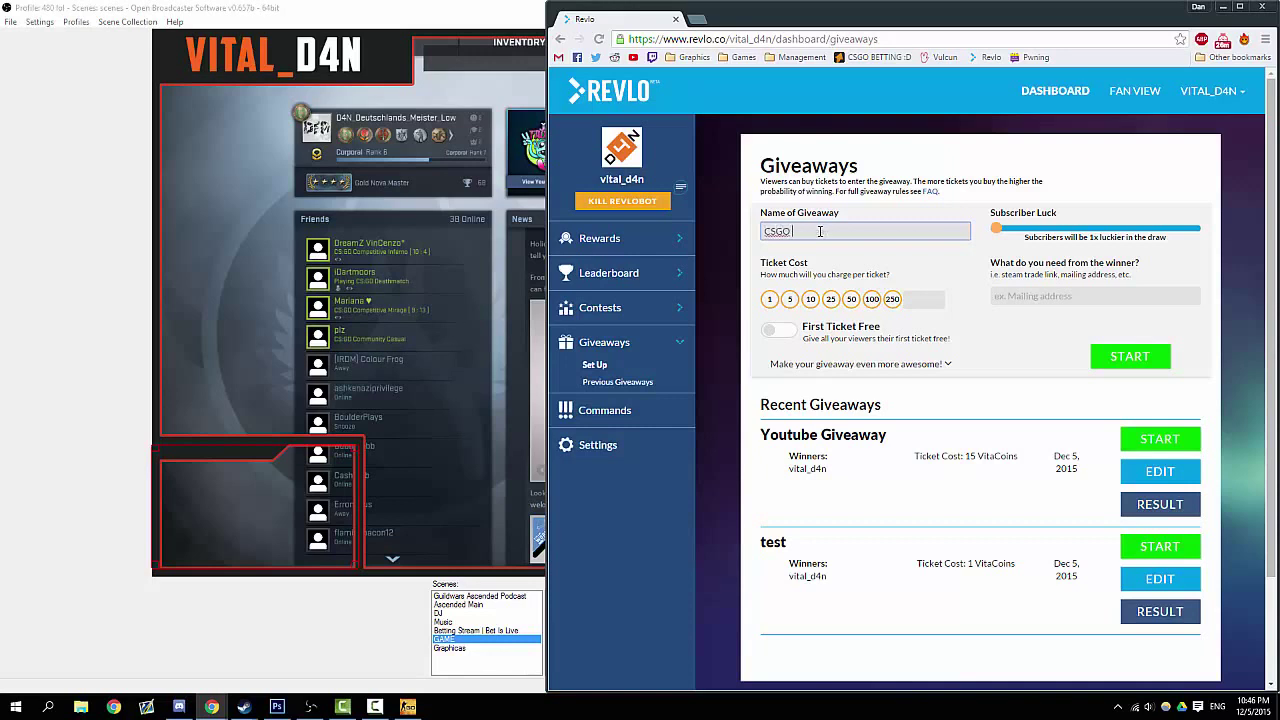
text(Steam Gif)
text(t)
text( Copd)
key(BackSpace)
key(BackSpace)
text(de)
click(912, 300)
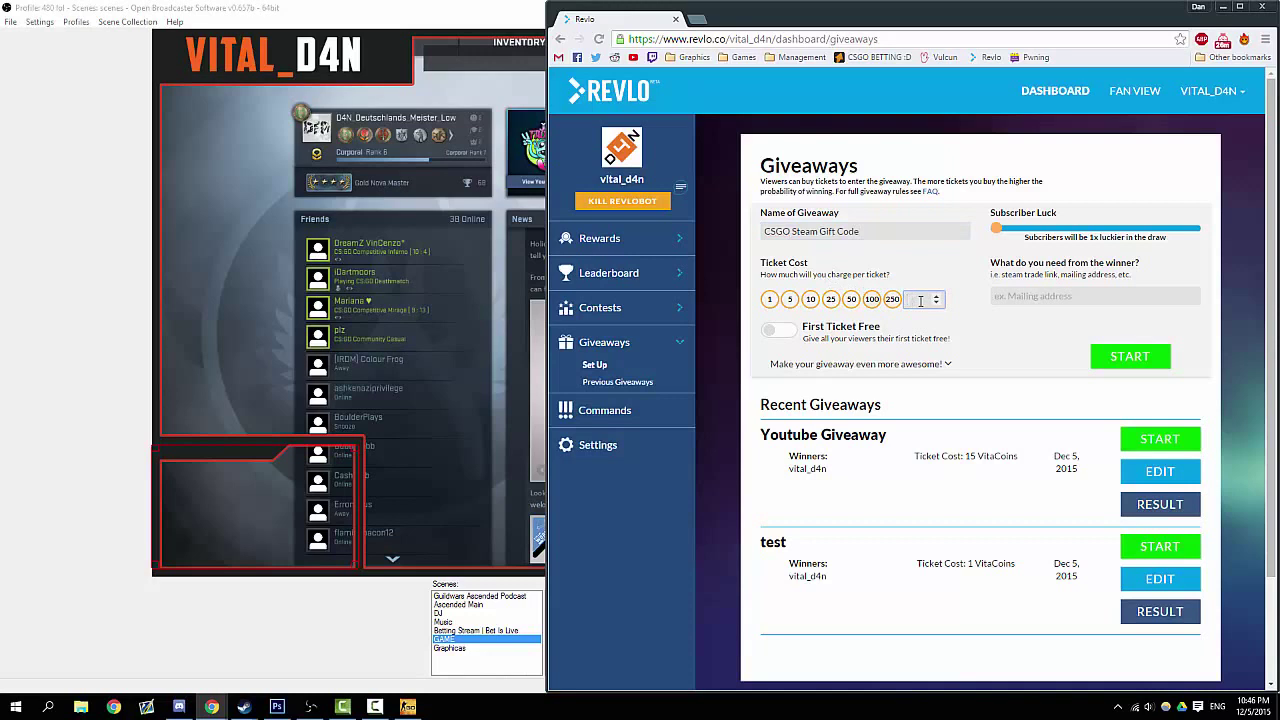
text(15)
Turn on First Ticket Free, set 10 max tickets per viewer, and require an email address
click(779, 331)
click(935, 365)
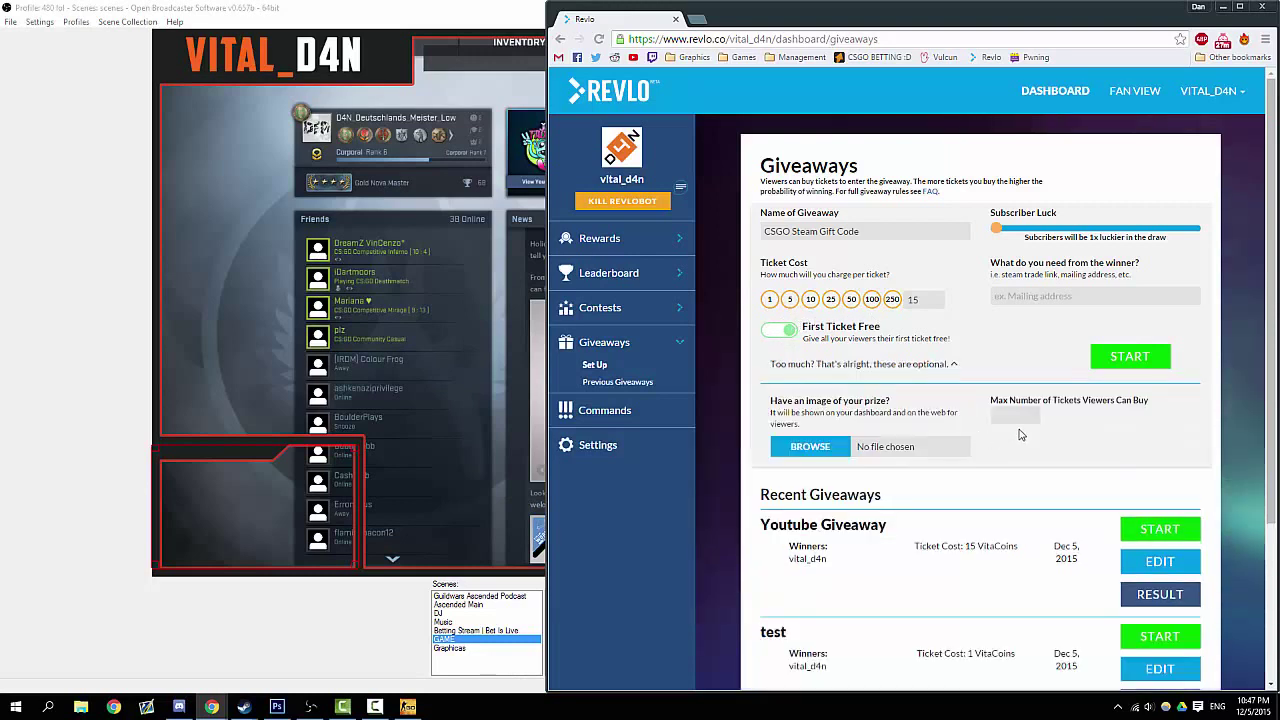
click(1014, 420)
text(10)
click(1028, 296)
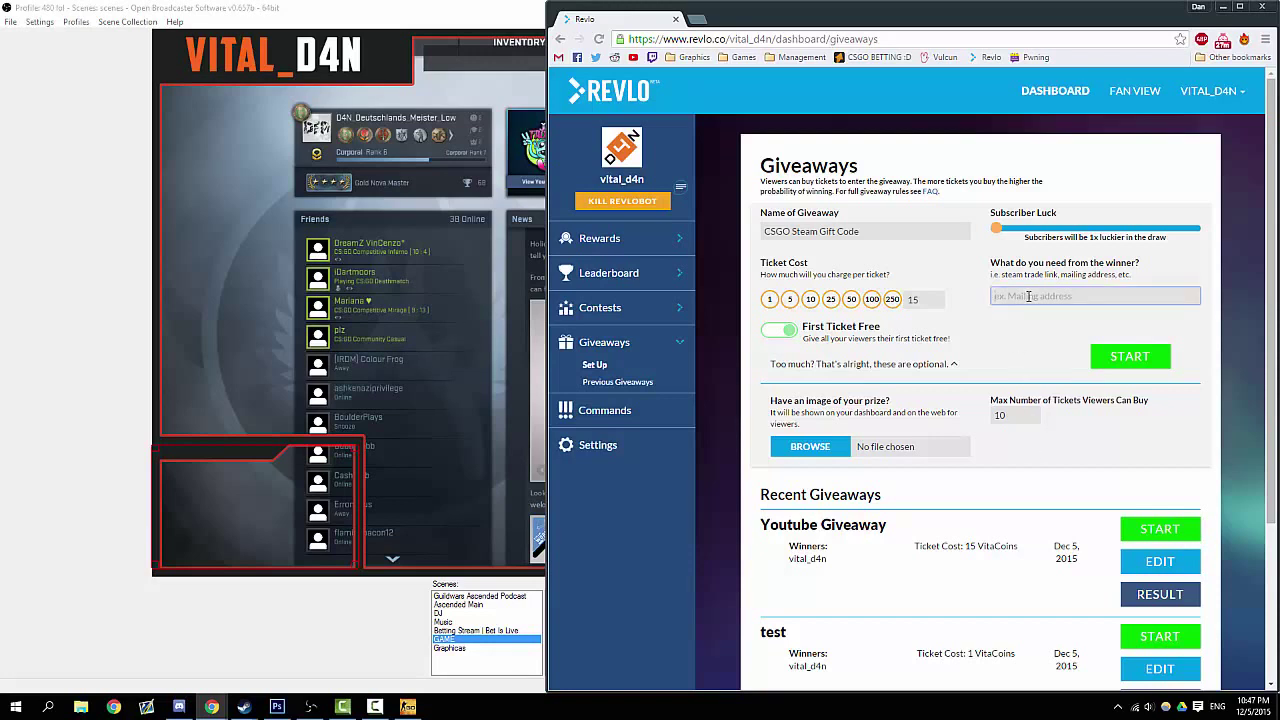
text(email address)
Start the CSGO Steam Gift Code giveaway and view its public entry page's ticket options
click(1130, 357)
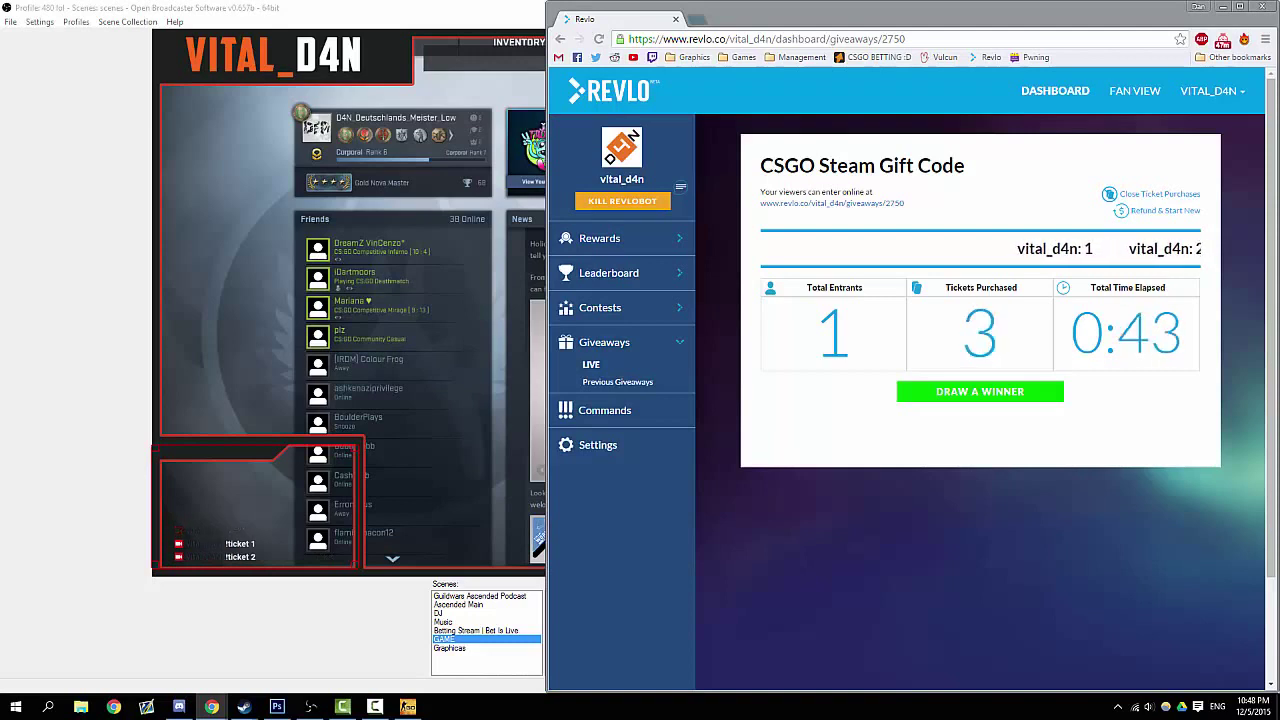
click(832, 203)
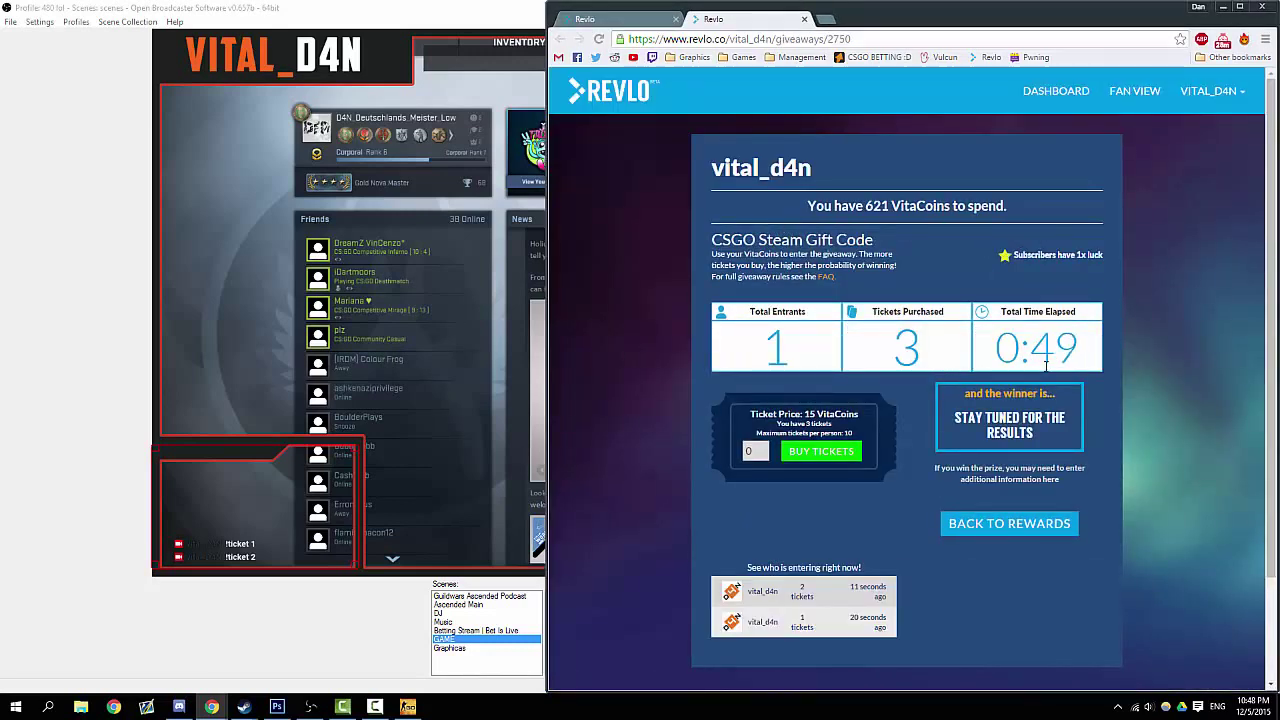
click(756, 451)
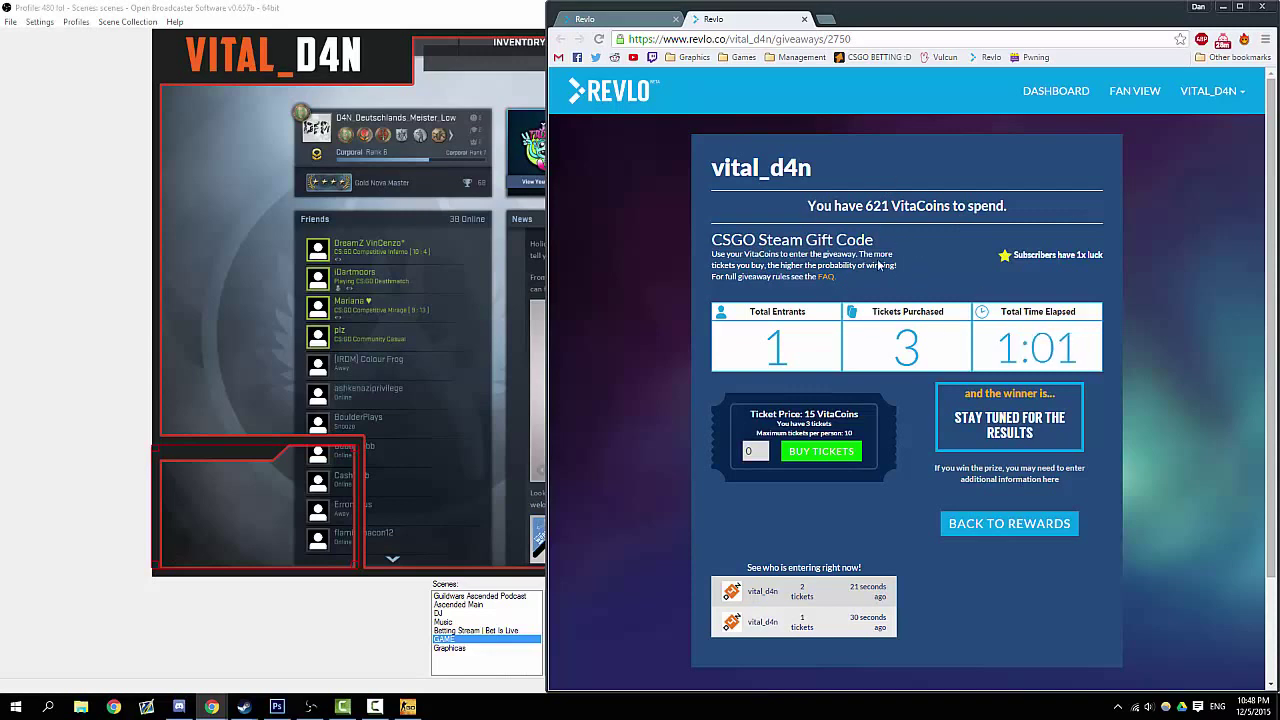
Draw a winner from the live CSGO Steam Gift Code giveaway
click(627, 22)
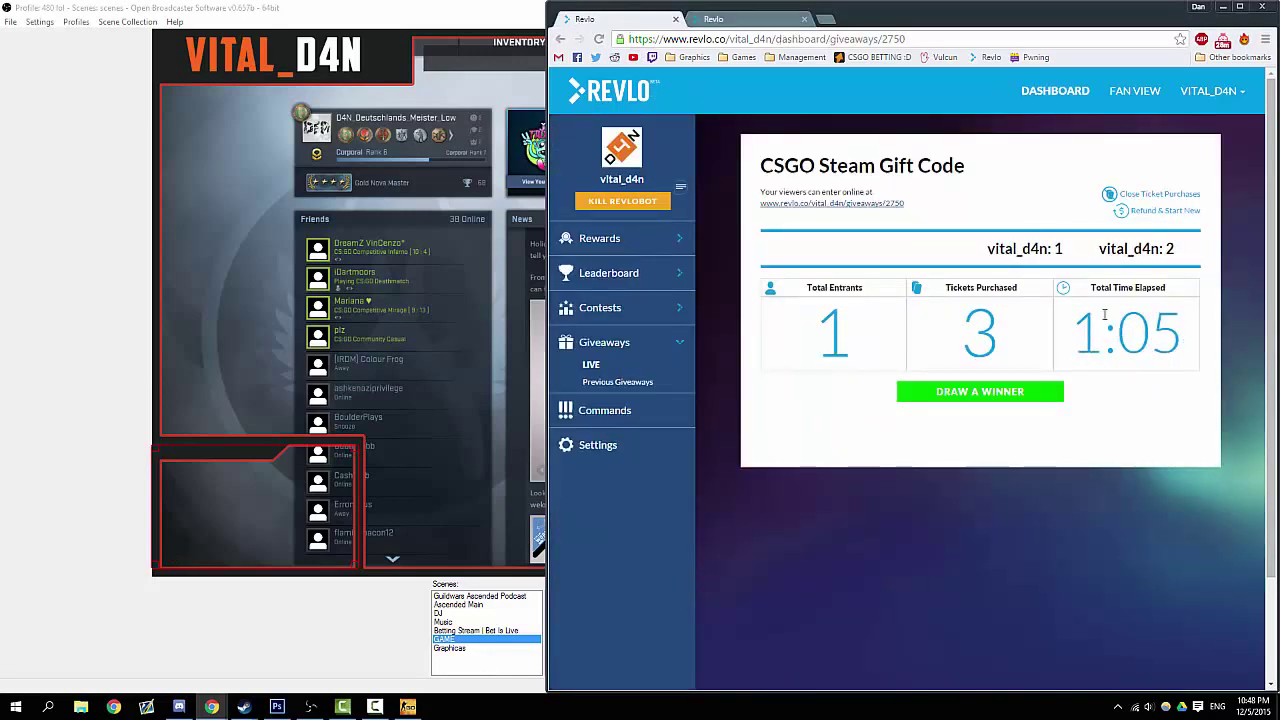
click(966, 395)
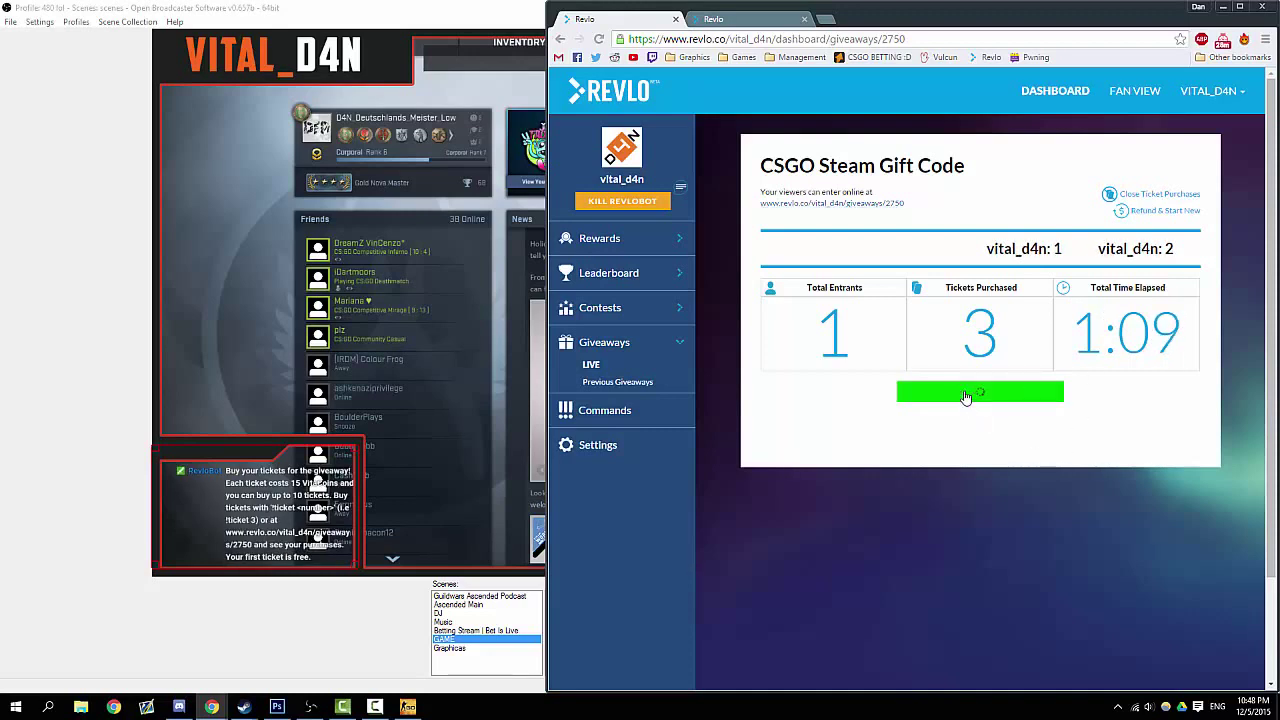
scroll(965, 392, down, 1)
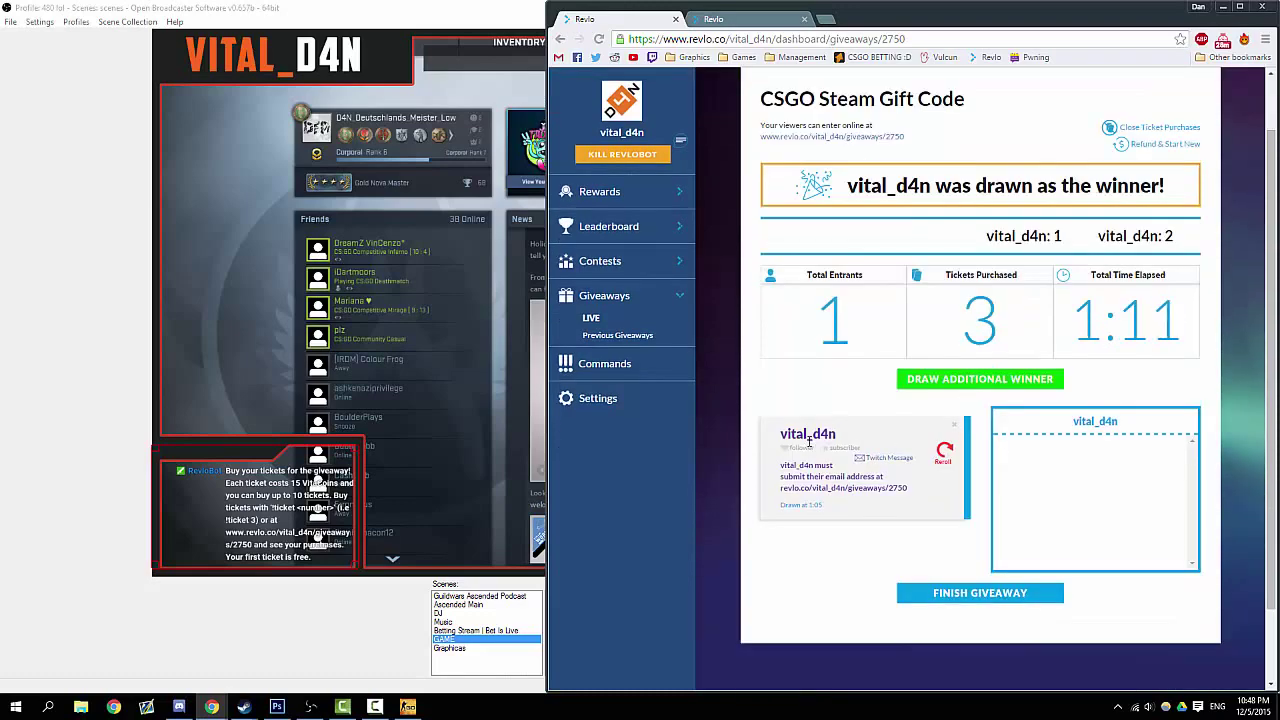
Highlight the winner's name, follower status and subscriber status on the winner card
drag(840, 434, 776, 434)
click(776, 434)
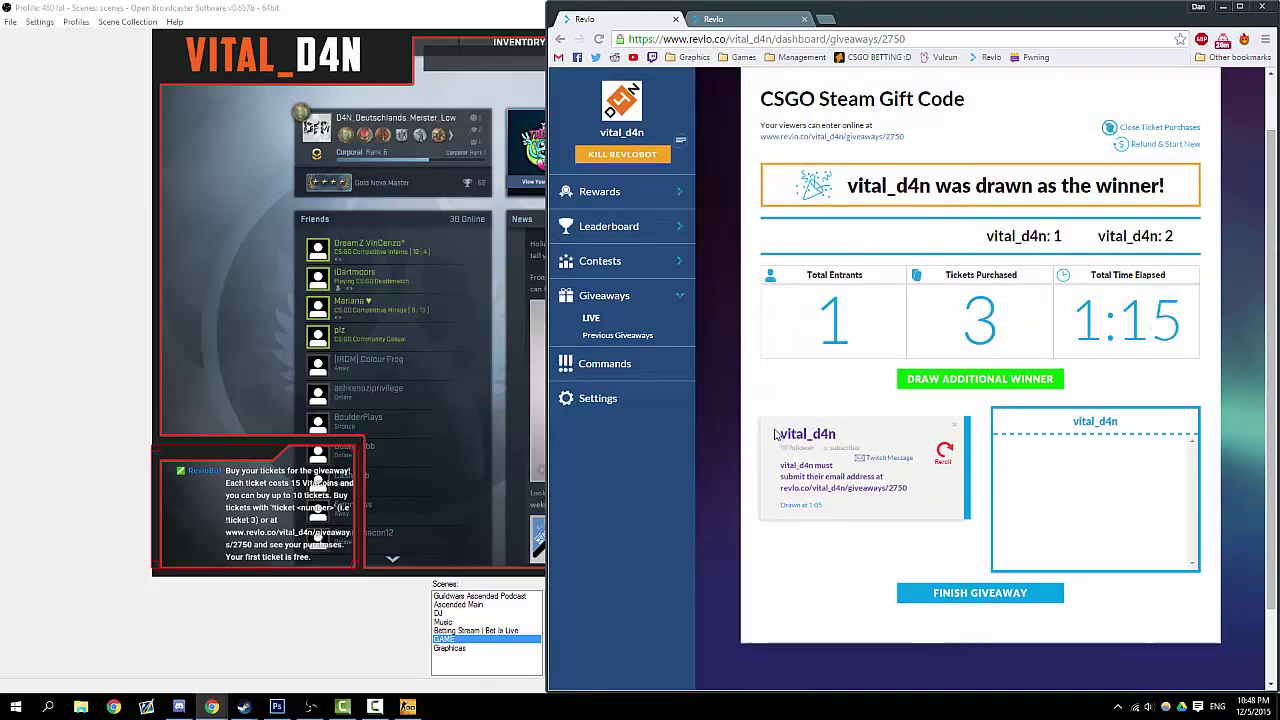
drag(816, 447, 783, 449)
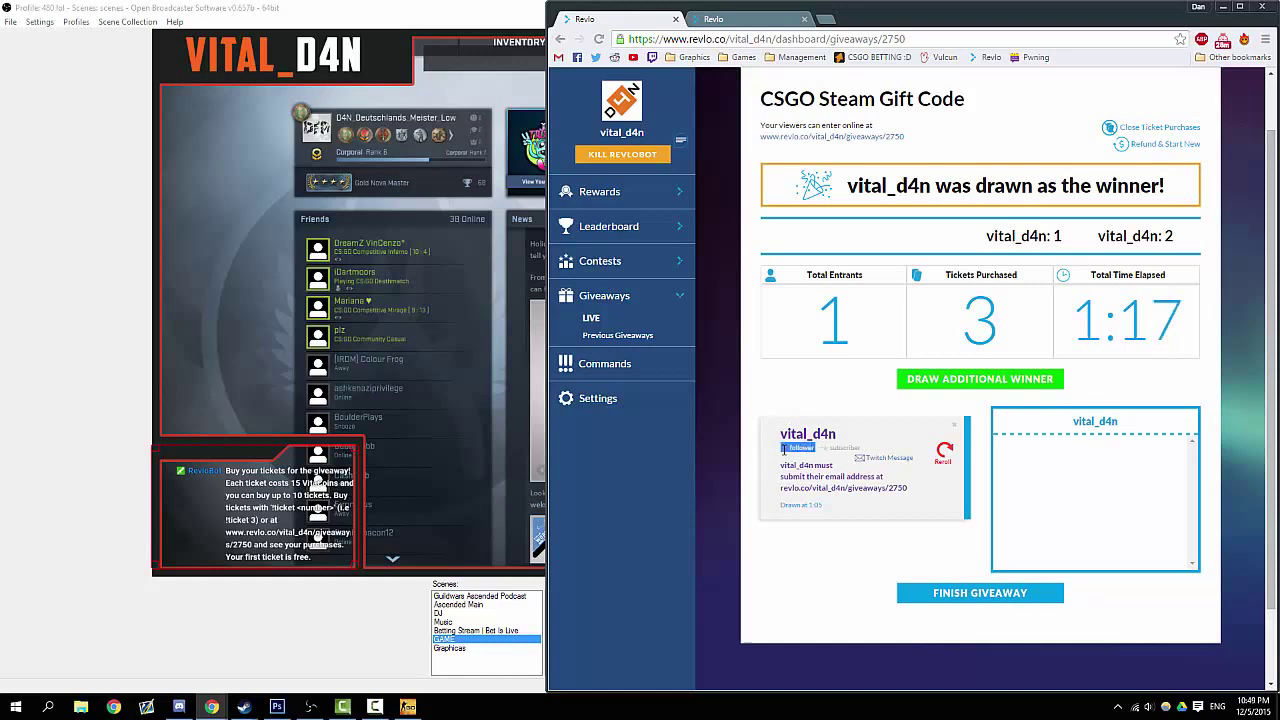
click(784, 449)
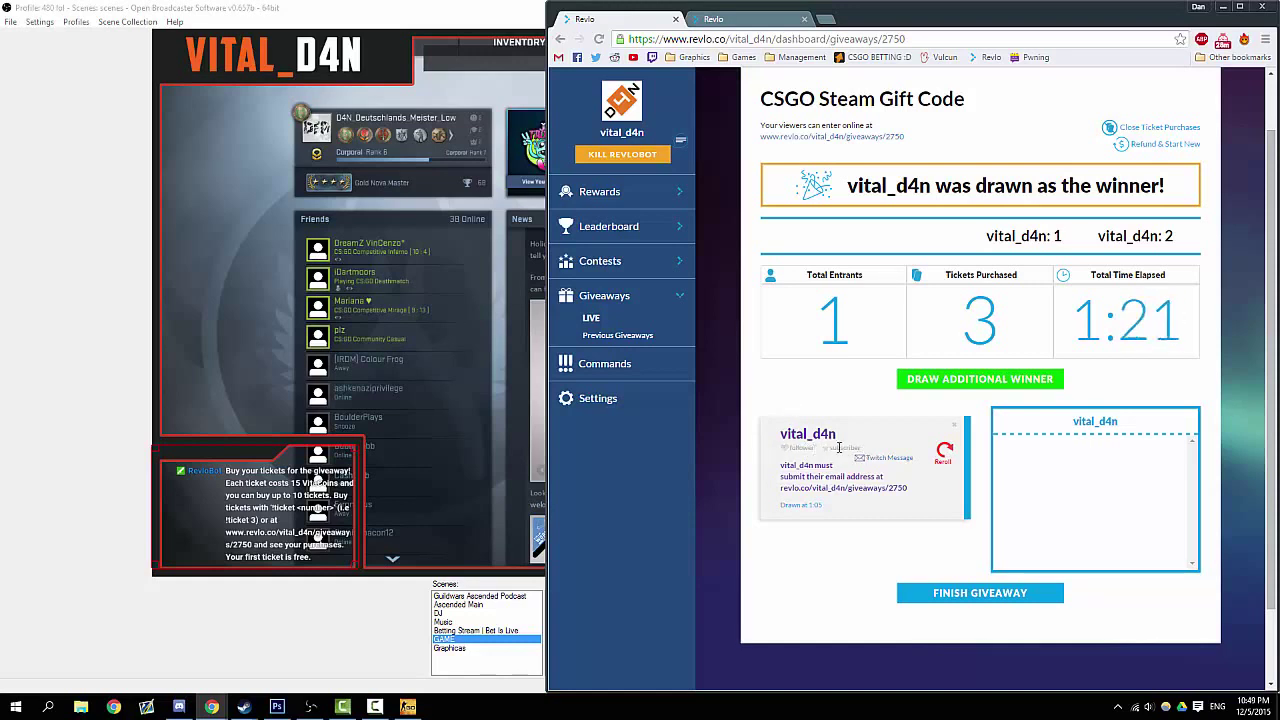
drag(862, 448, 822, 448)
click(822, 448)
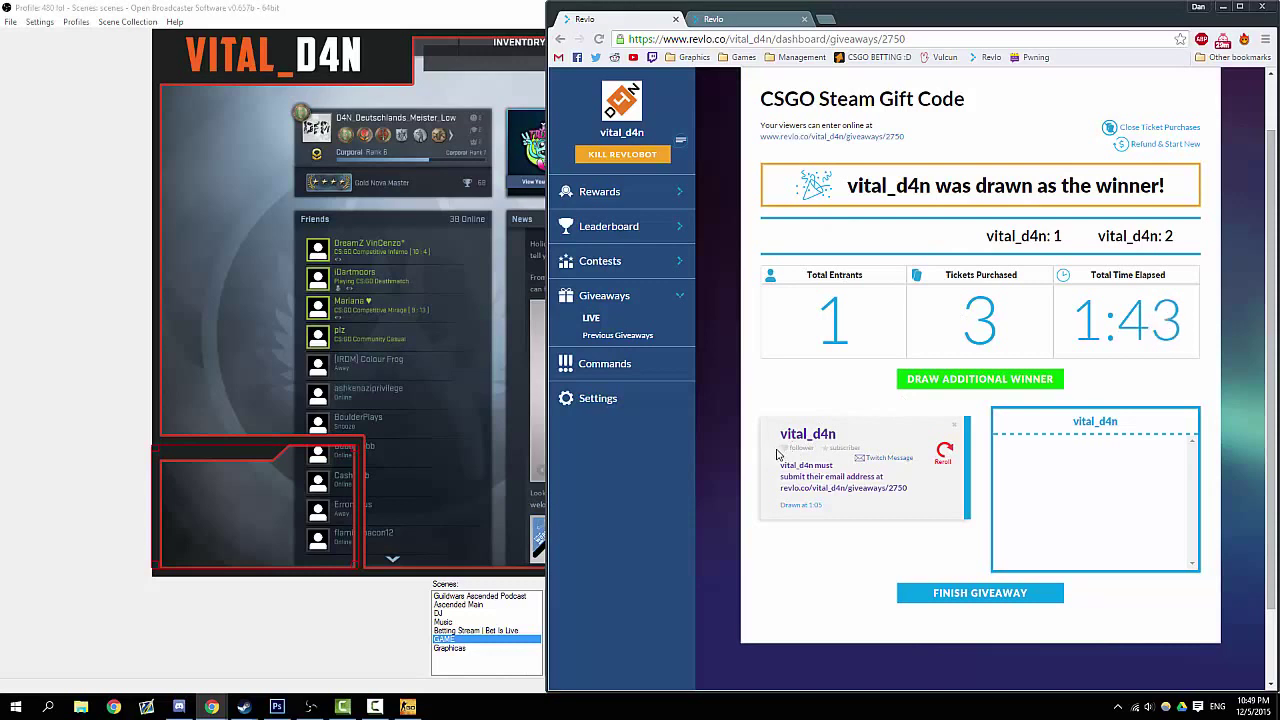
Reroll the winner, then refund the CSGO Steam Gift Code giveaway to start a new one
click(944, 449)
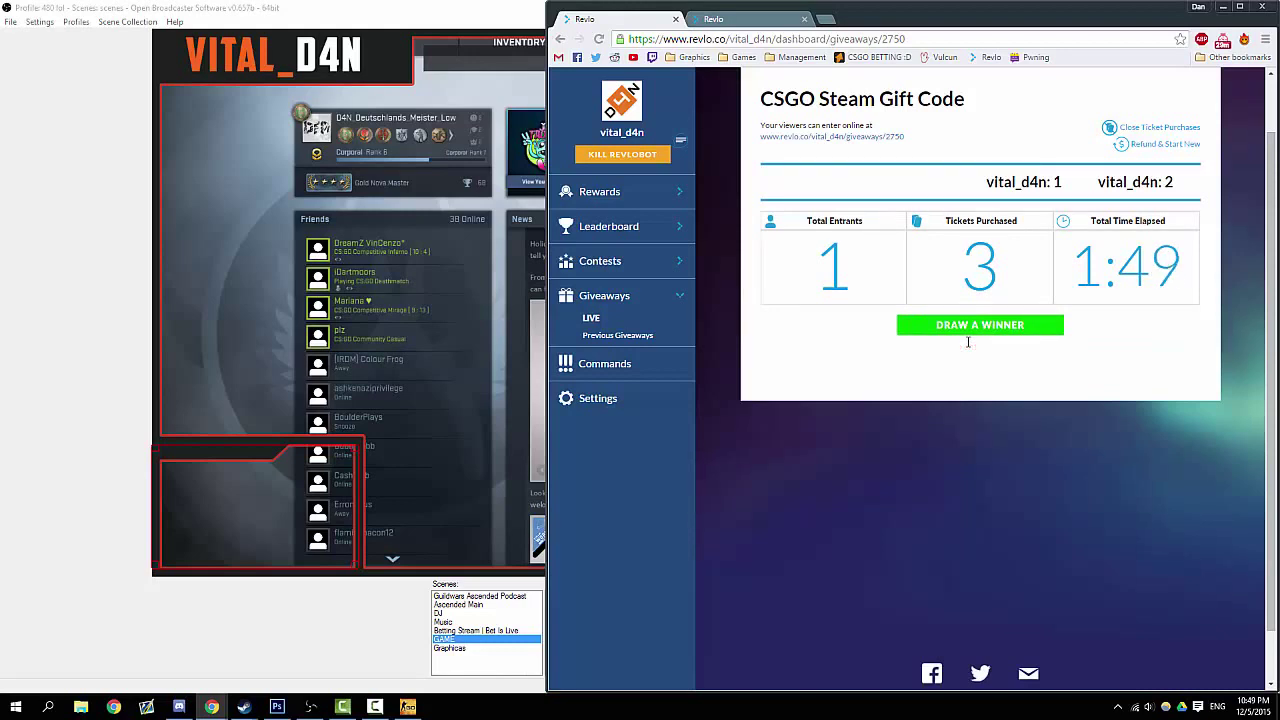
click(976, 330)
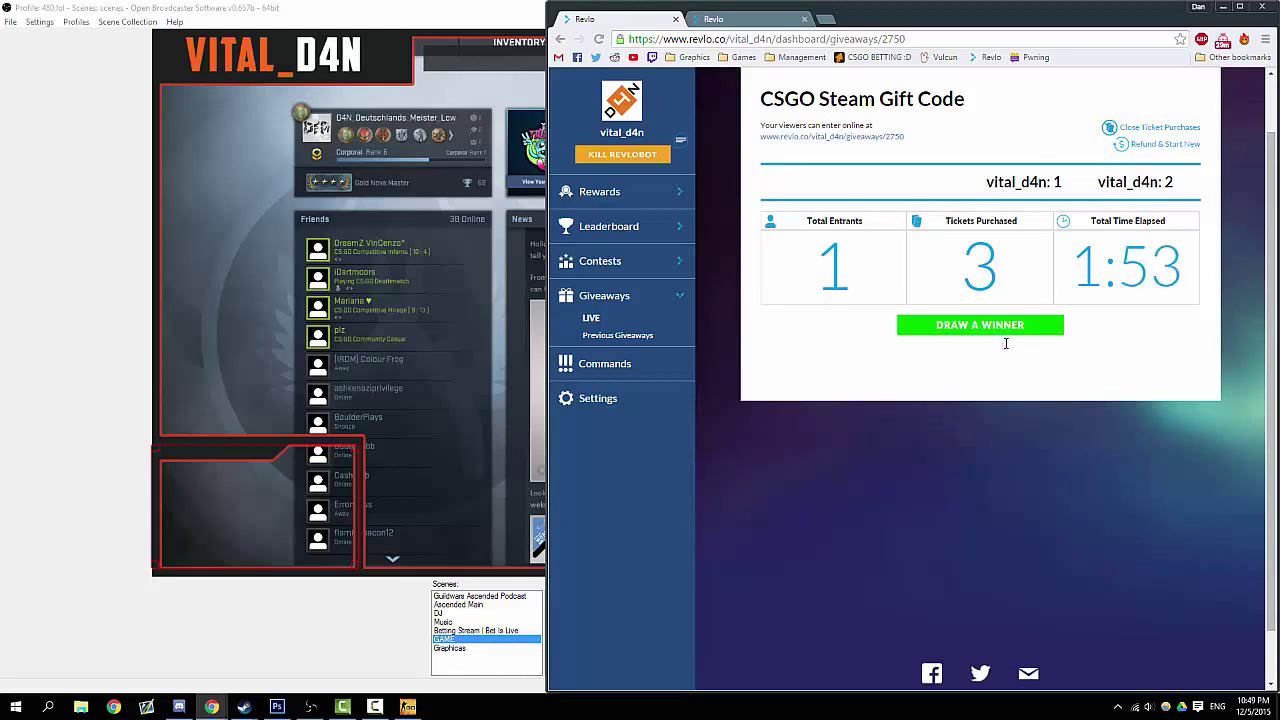
click(1150, 147)
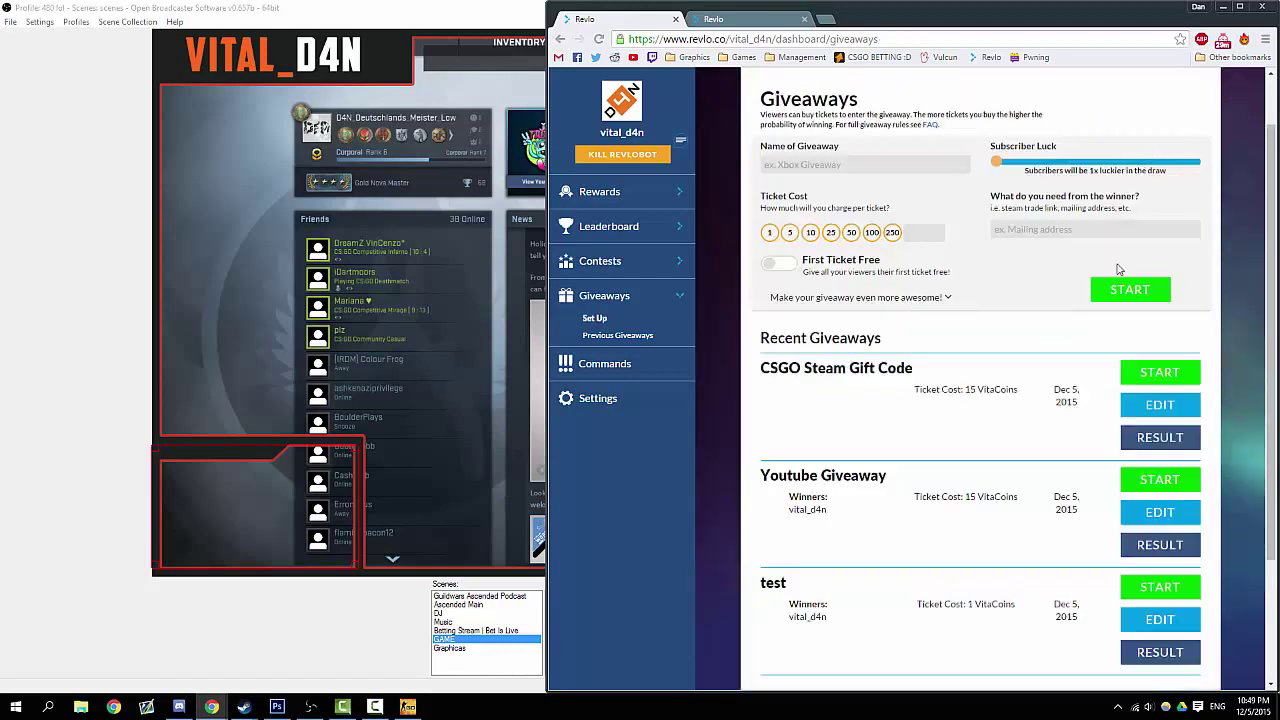
Launch giveaway 'weqeqweqwe' at 1 VitaCoin per ticket, first ticket free, winner requirement 'sfsdfsdf'
click(835, 166)
text(weqeqweqwe)
click(930, 232)
text(1)
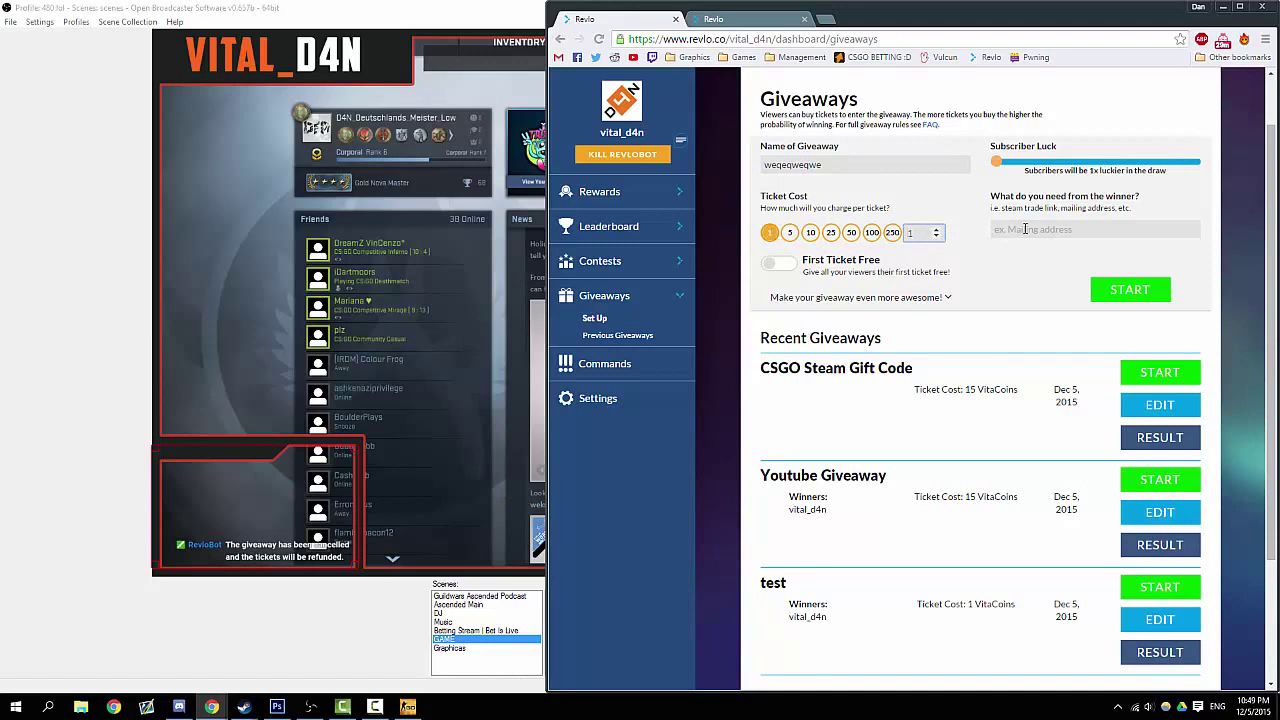
click(1025, 229)
click(778, 266)
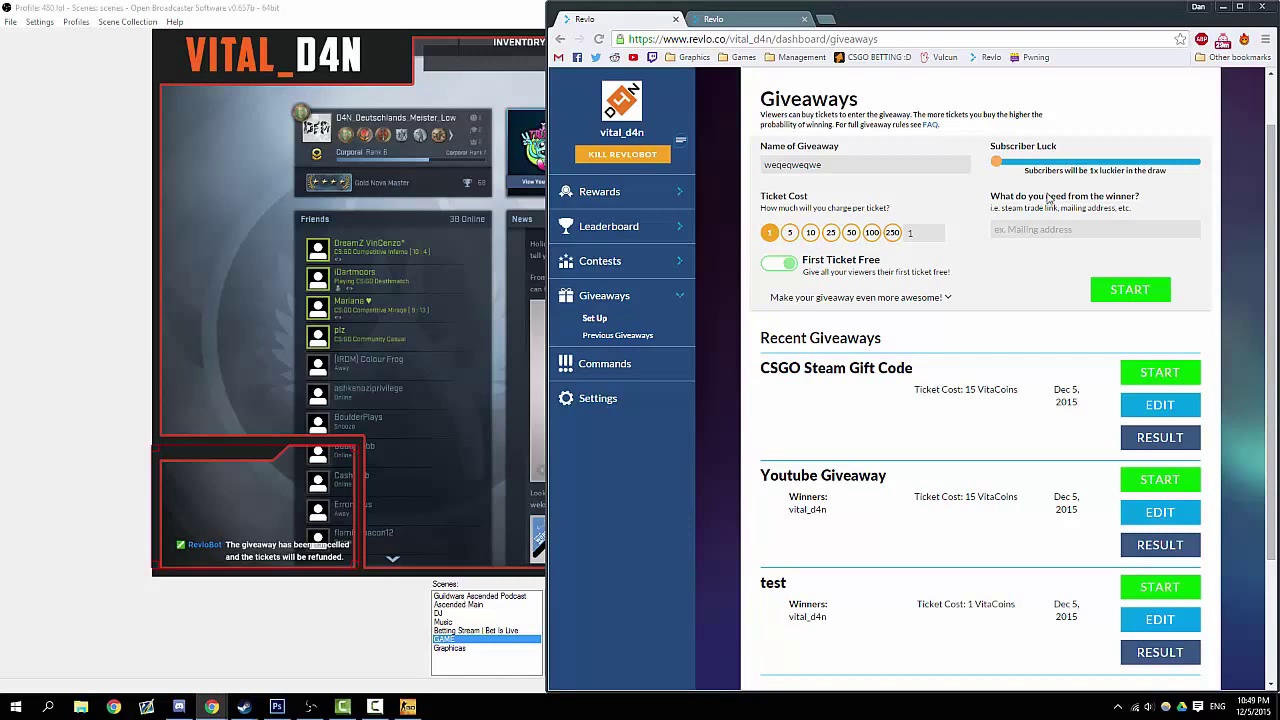
click(1047, 233)
text(sfsdfsdf)
click(940, 298)
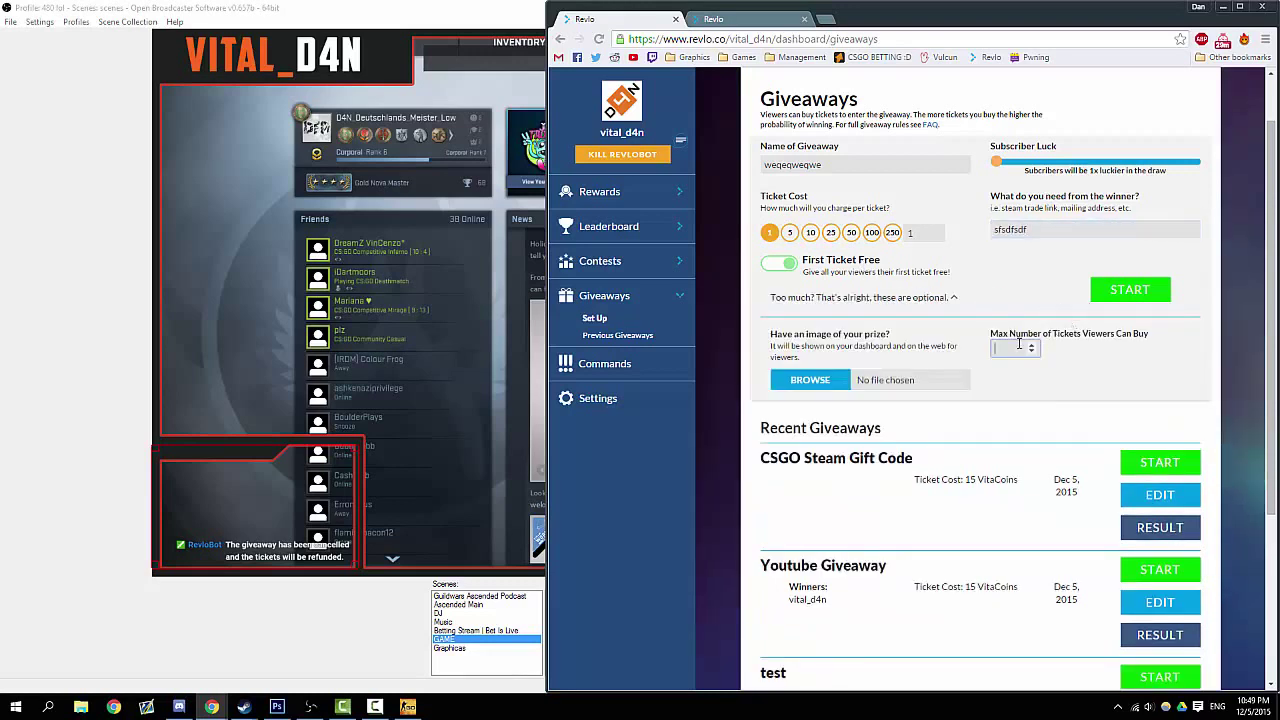
click(1128, 289)
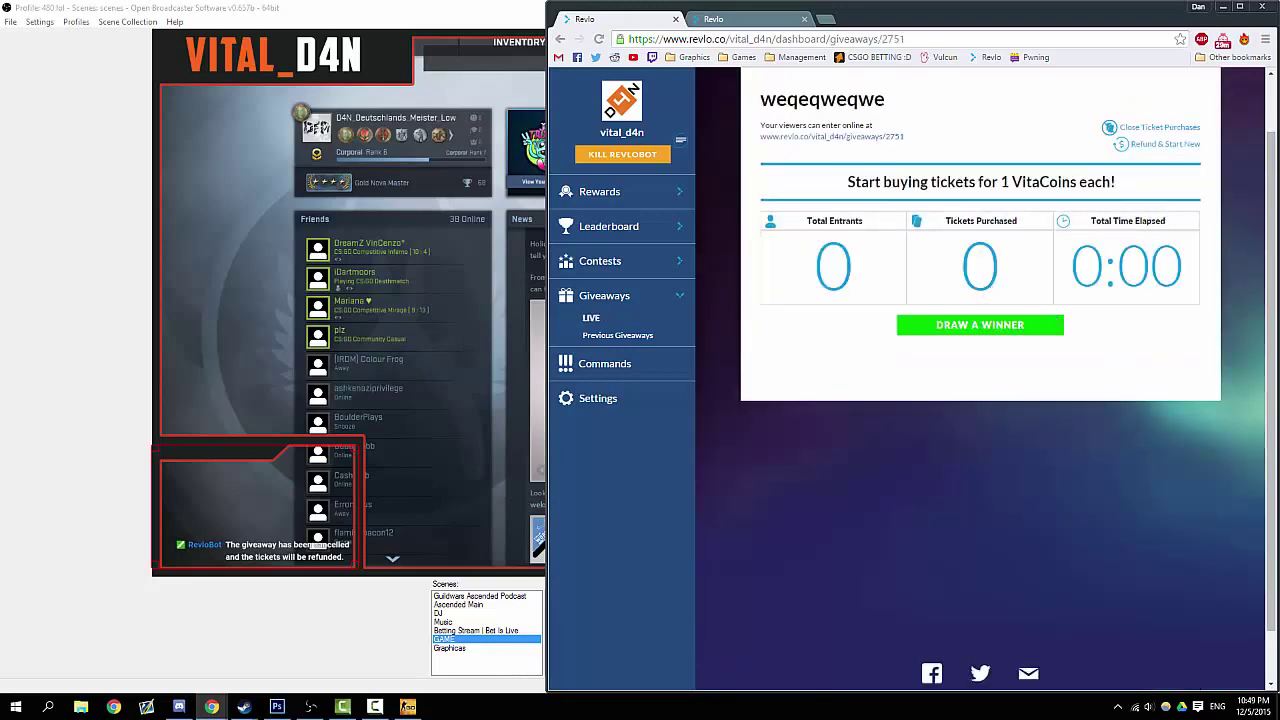
Buy one ticket in the weqeqweqwe giveaway from its entry page, then draw a winner and finish it
click(843, 137)
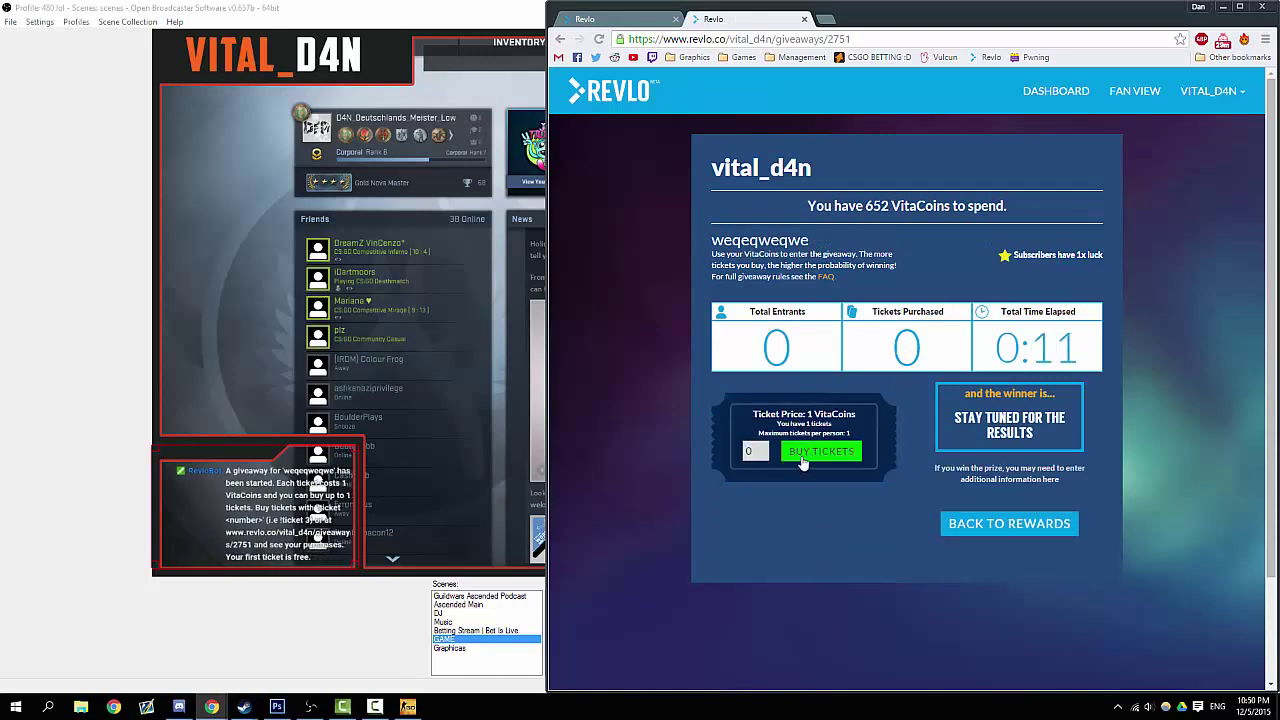
click(760, 448)
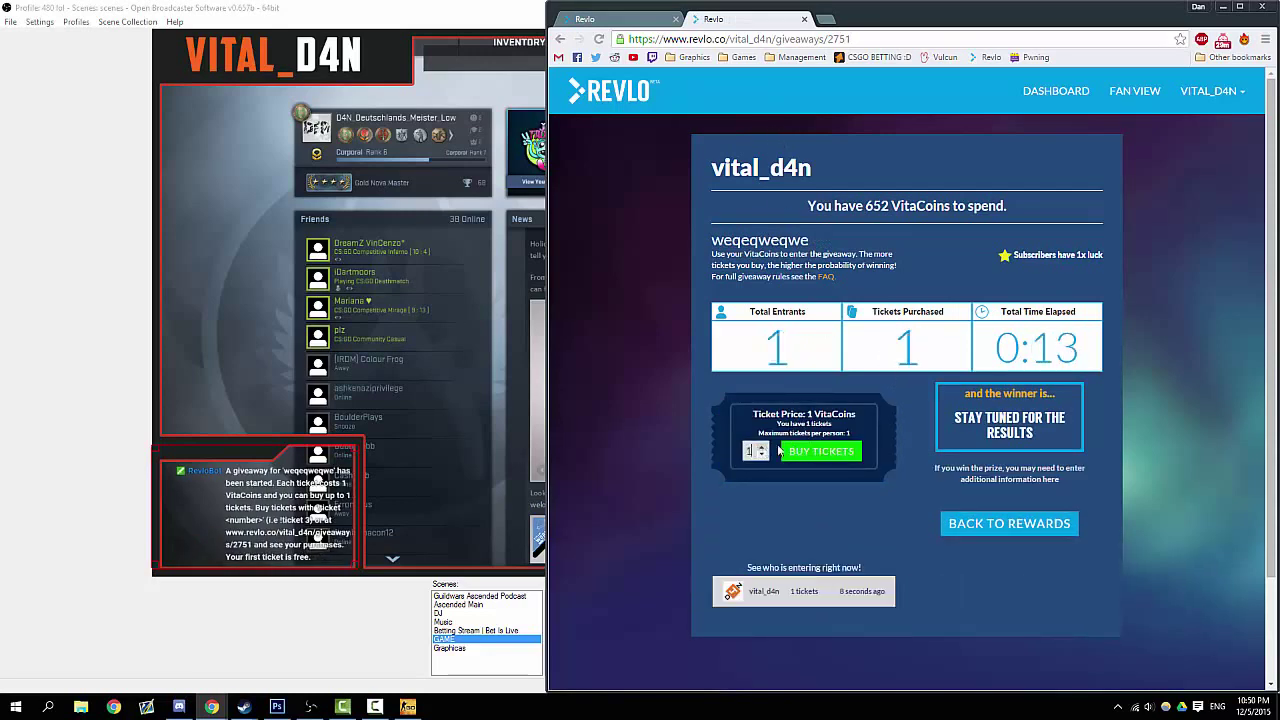
click(802, 20)
click(978, 328)
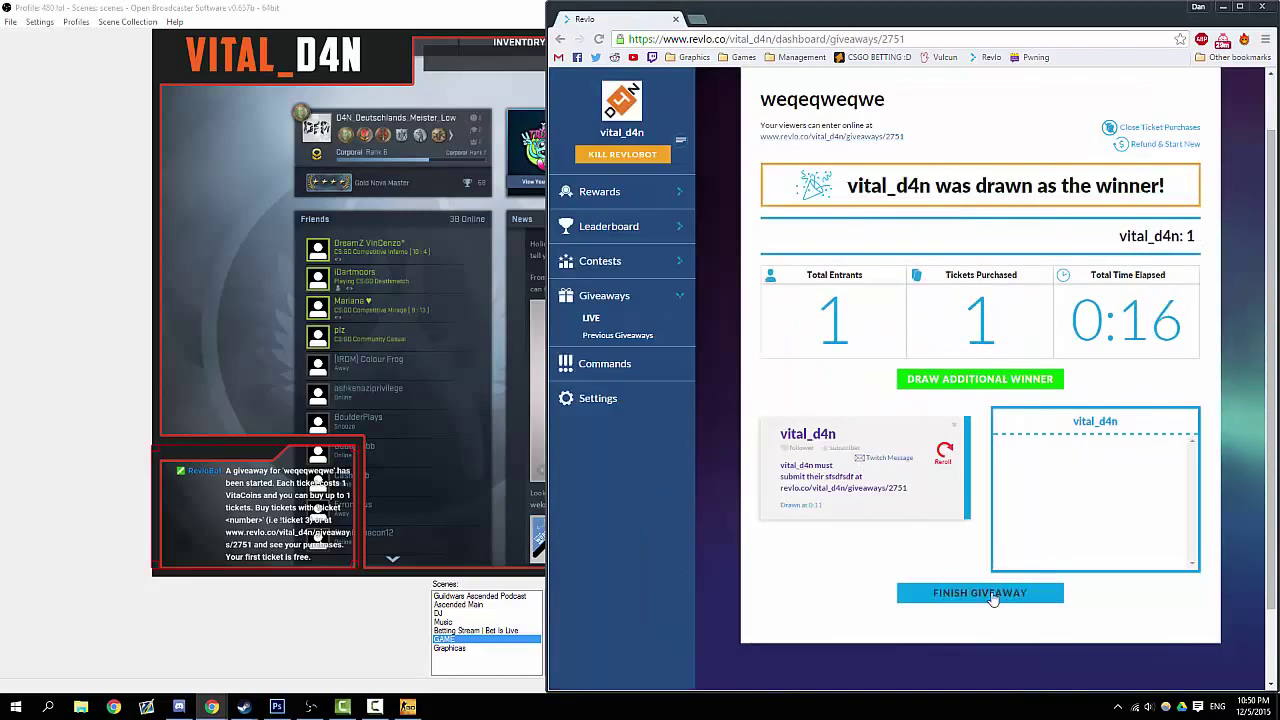
click(980, 593)
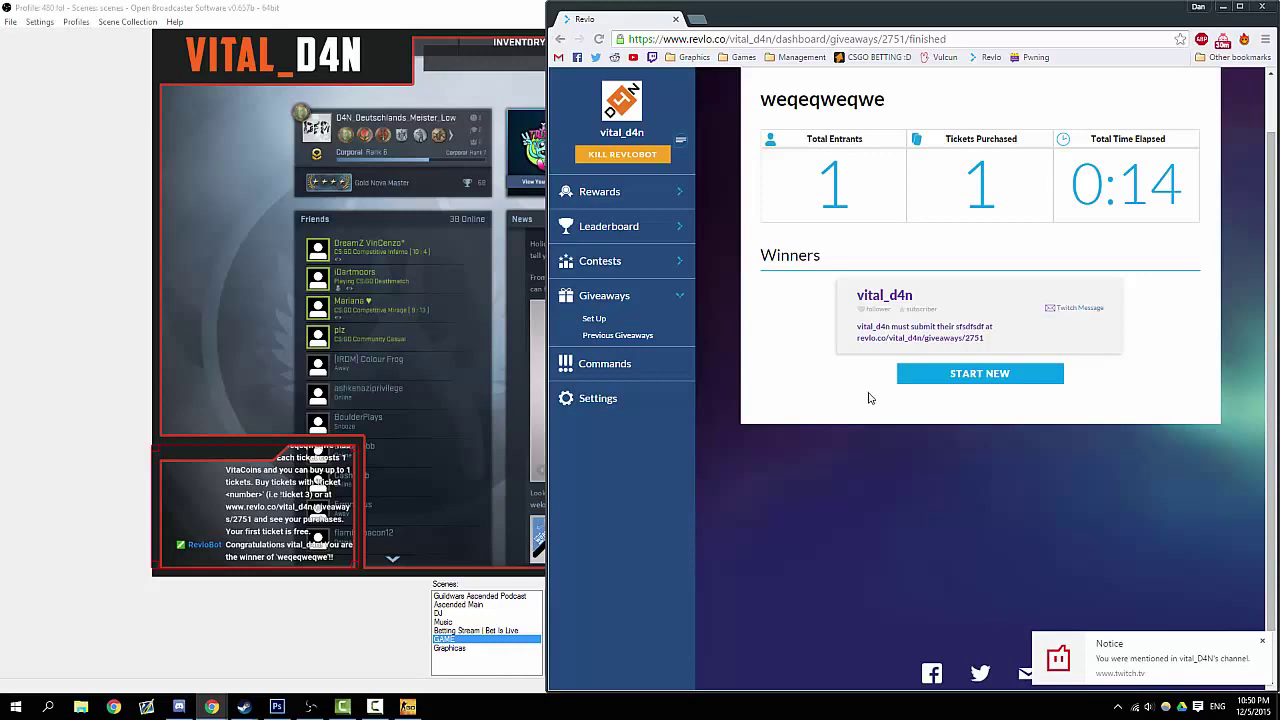
click(1073, 307)
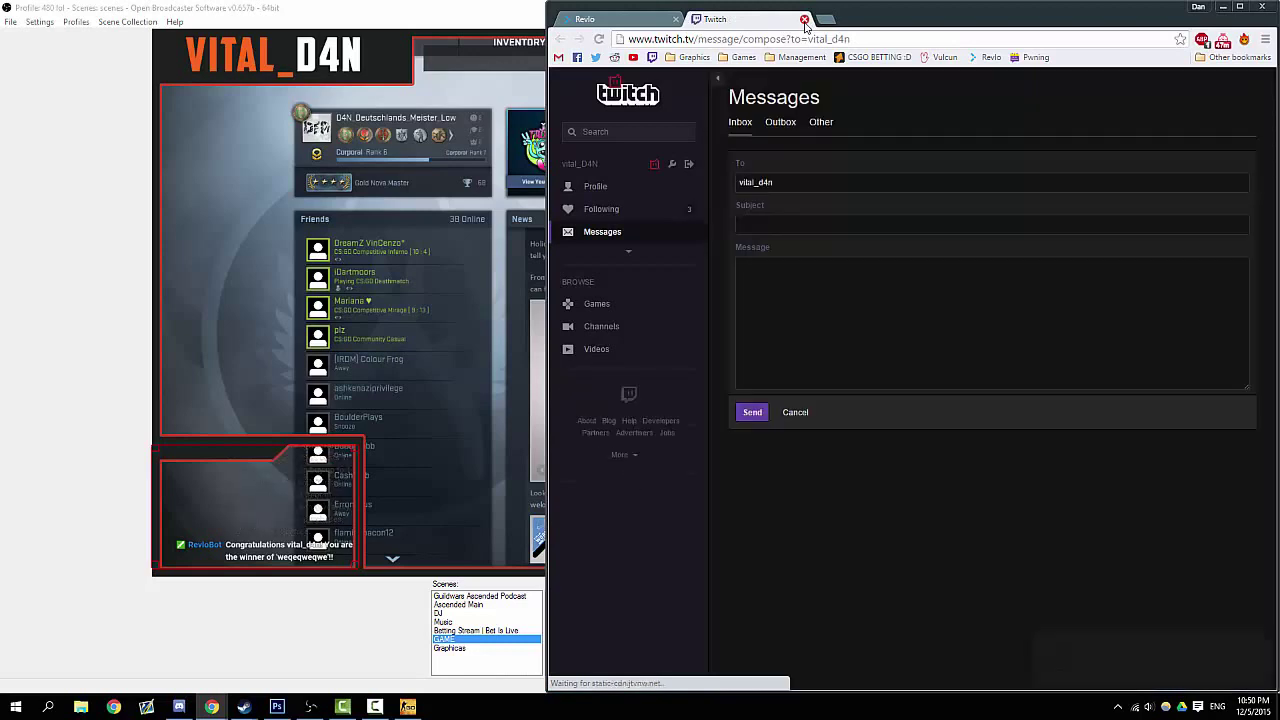
click(804, 20)
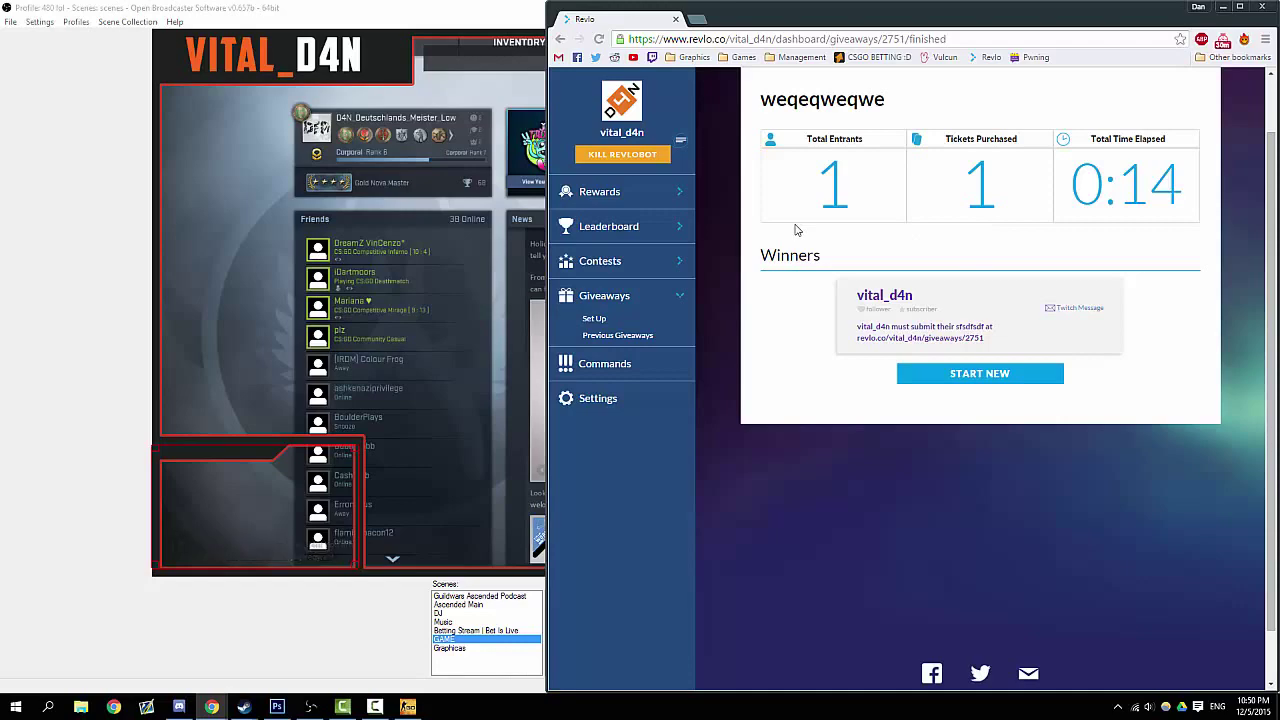
In Revlo settings, switch announcements to a custom bot message and turn standard bot posts back on
click(605, 402)
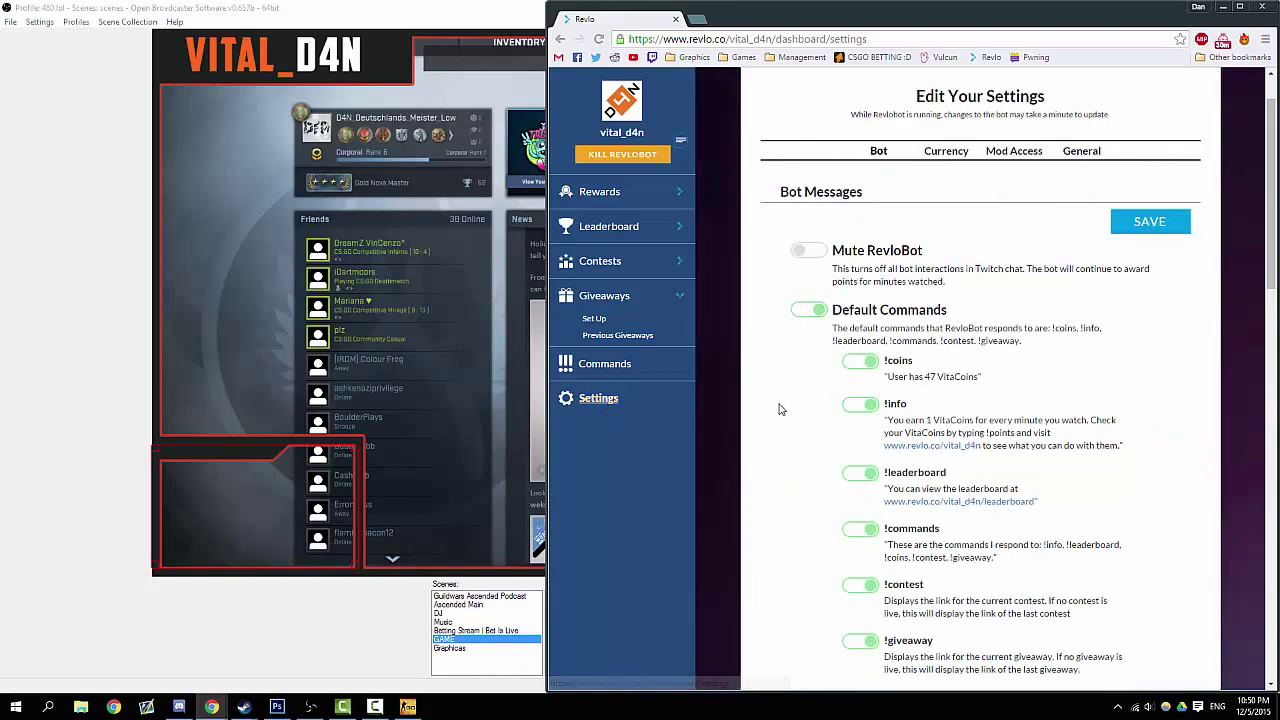
scroll(846, 352, down, 5)
scroll(846, 352, down, 6)
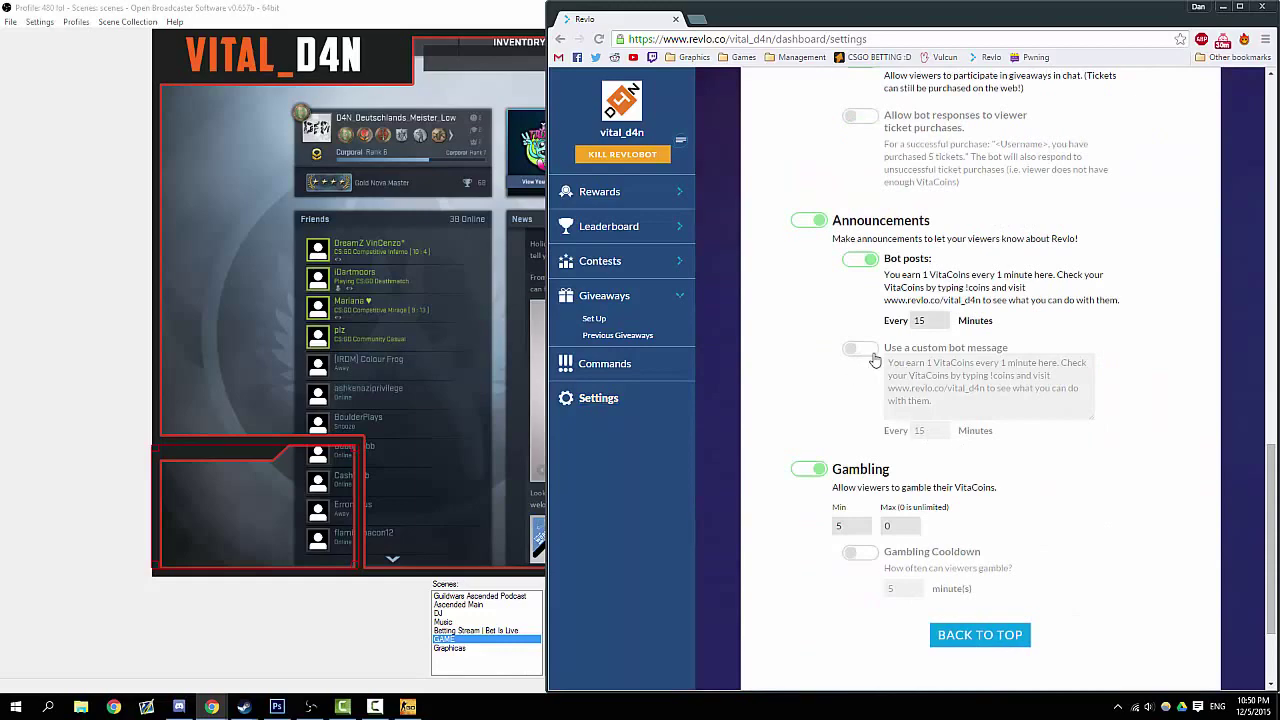
click(860, 349)
click(860, 261)
scroll(808, 403, down, 2)
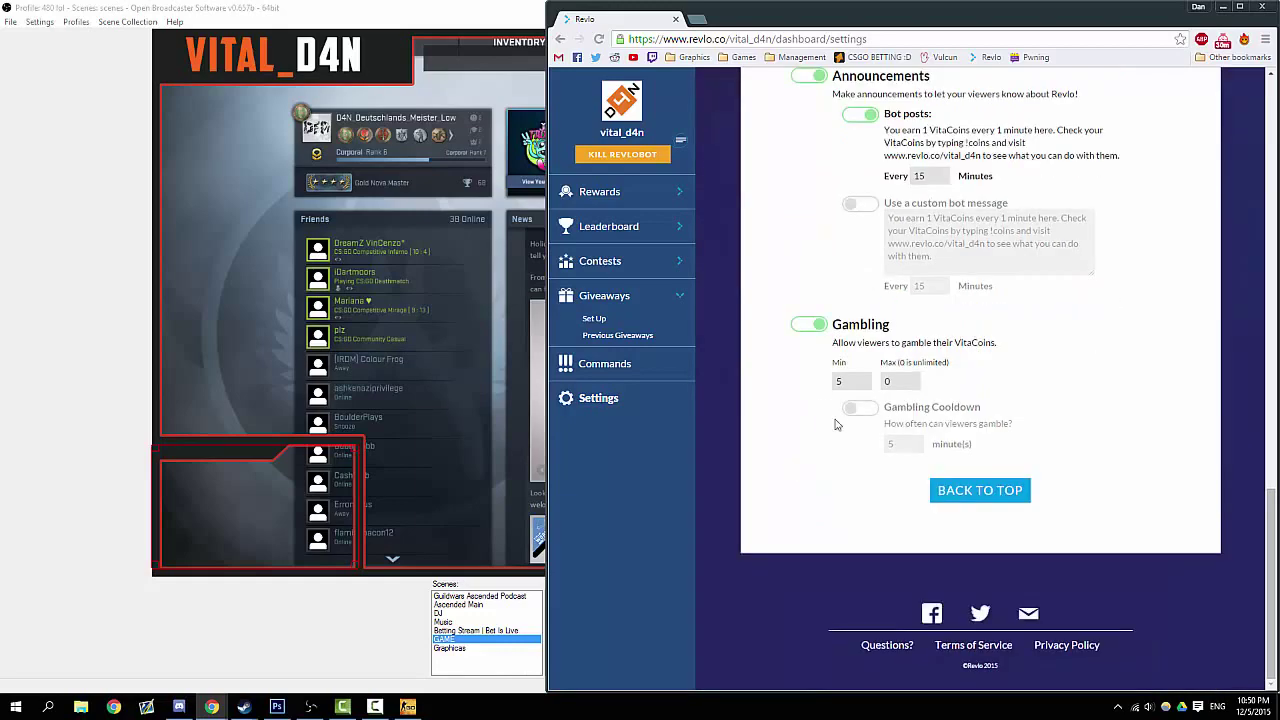
scroll(834, 423, up, 12)
Review the Currency, Mod Access and General settings, ending back on the bot message options
click(946, 217)
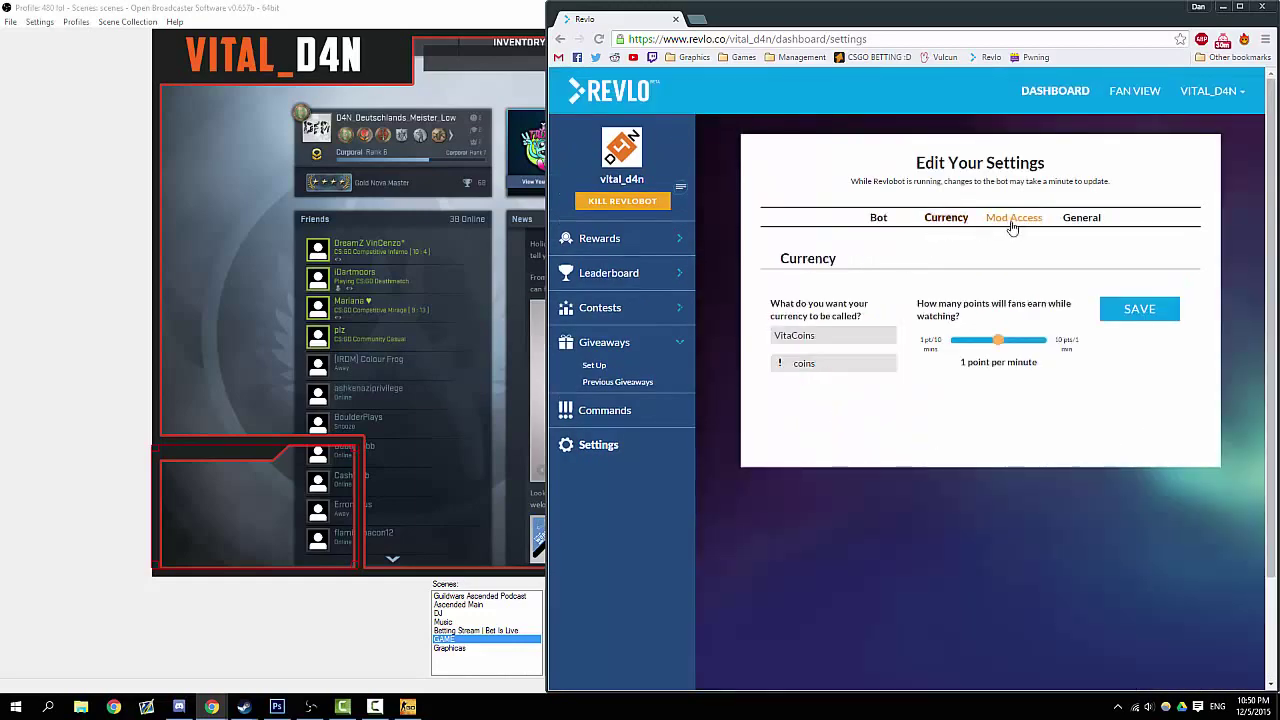
click(1014, 217)
click(1082, 217)
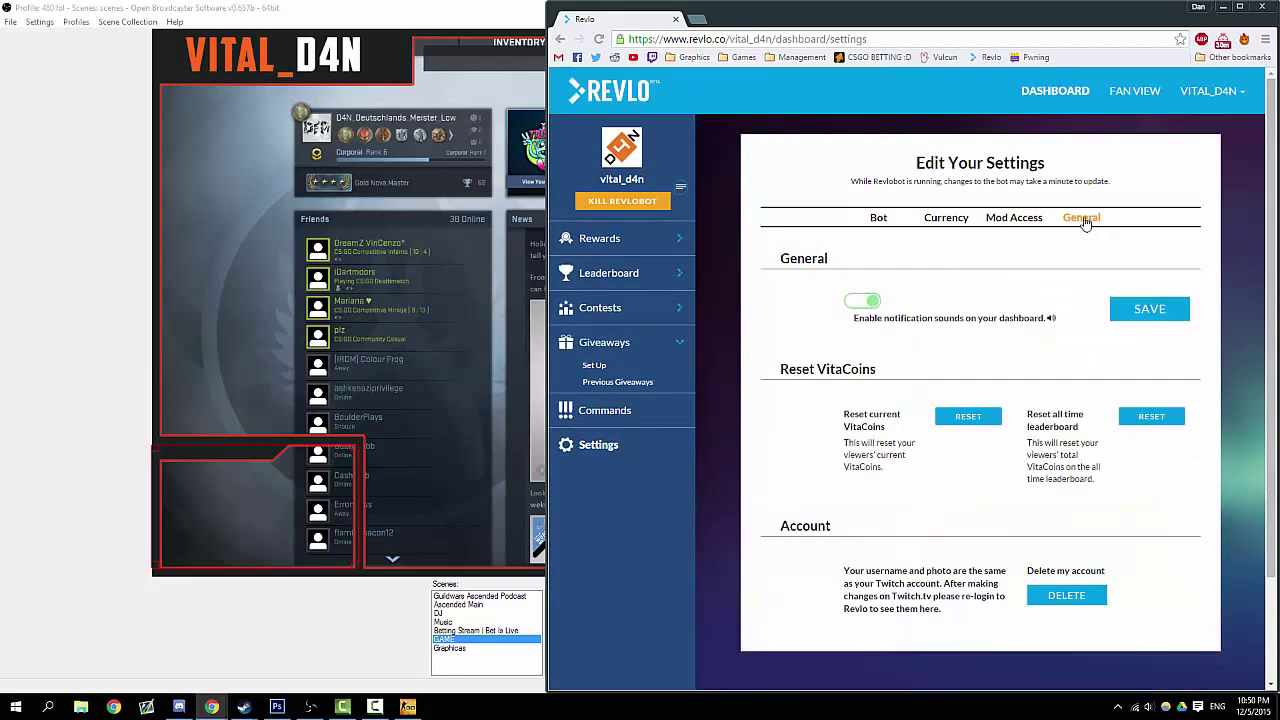
click(877, 219)
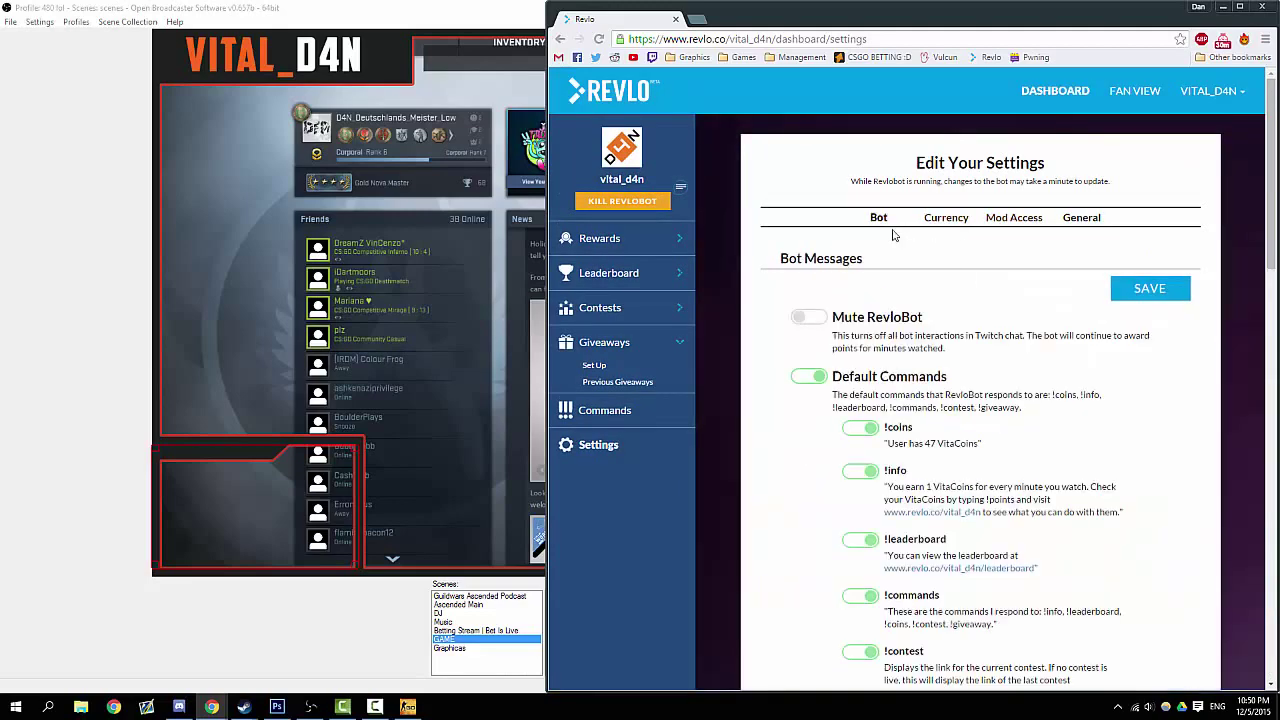